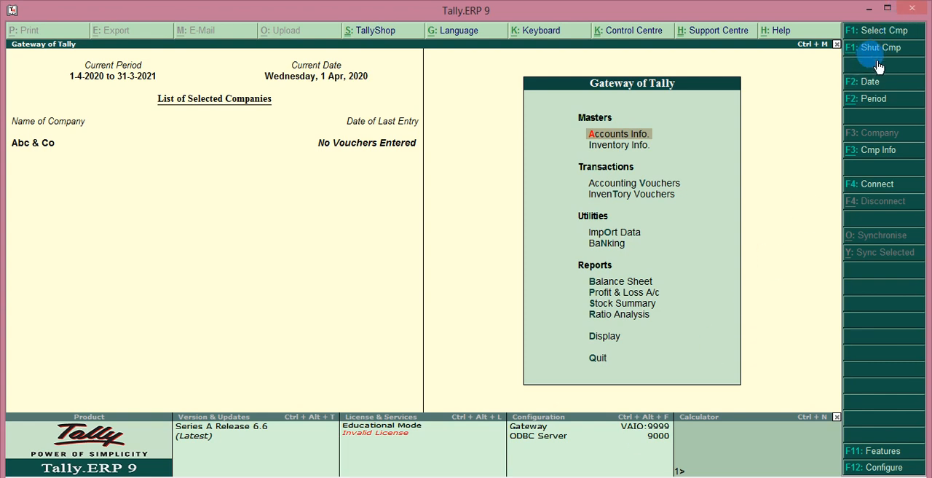
Shut the open company Abc & Co and start creating a new company
key(alt+F1)
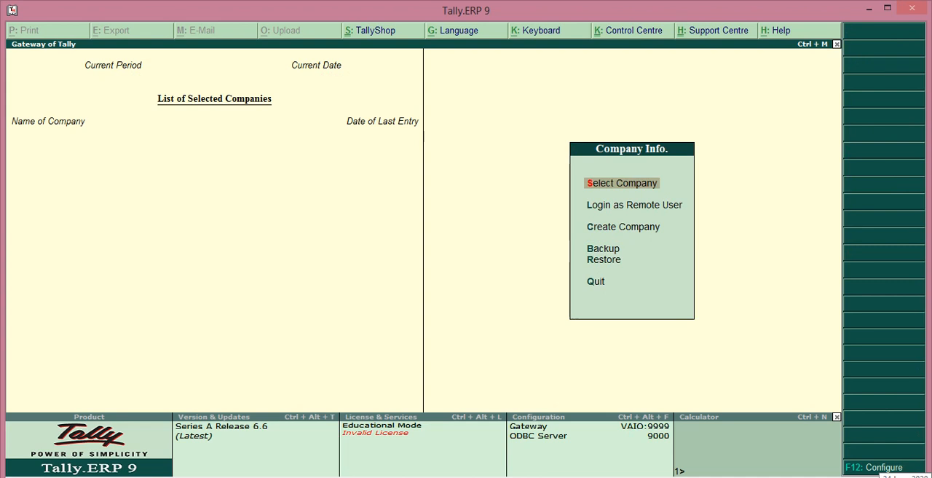
key(Down)
key(Down)
key(Return)
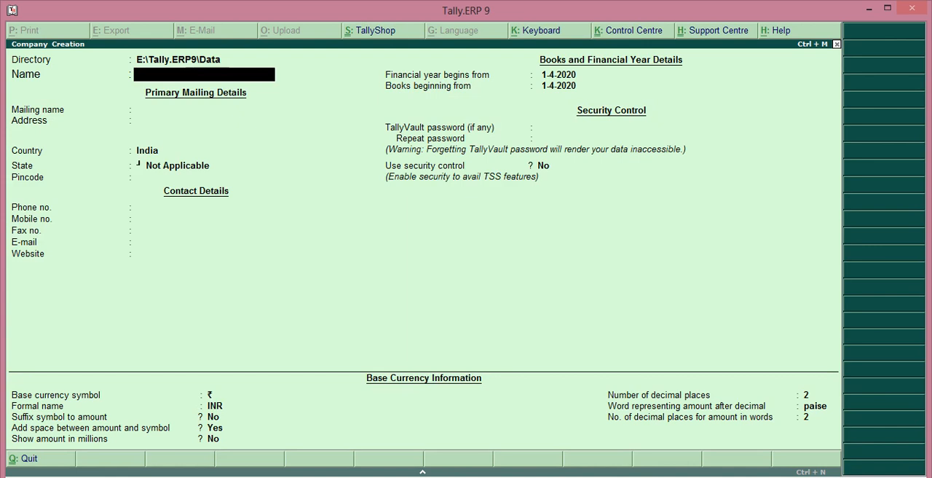
Name the new company Shihab's Academy and keep the same mailing name
text(Shihab's Aca)
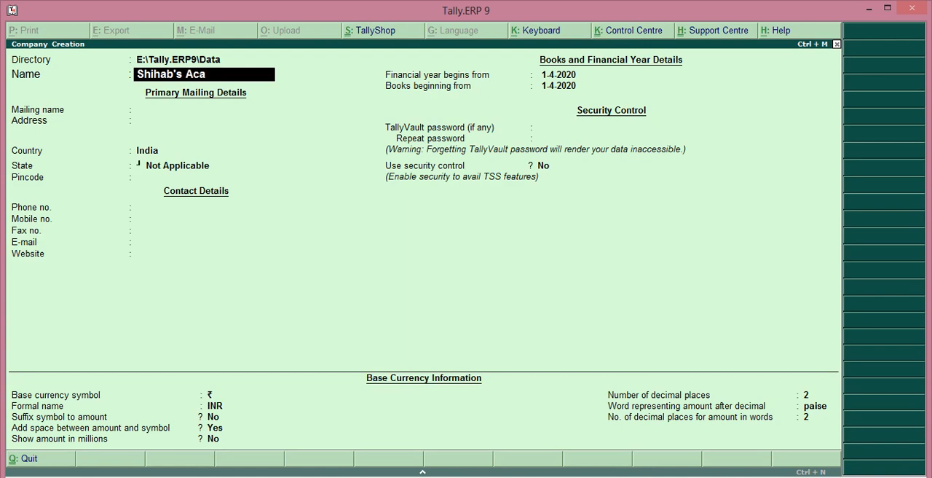
text(demy)
key(Return)
Set the company's state to Kerala, leave the other company details at their defaults, and accept the company creation
key(Return)
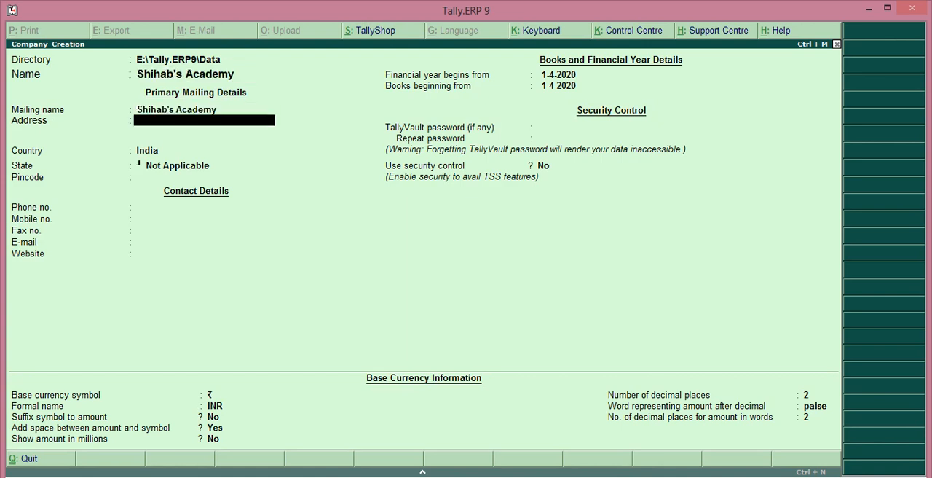
key(Return)
key(Return)
text(Ker)
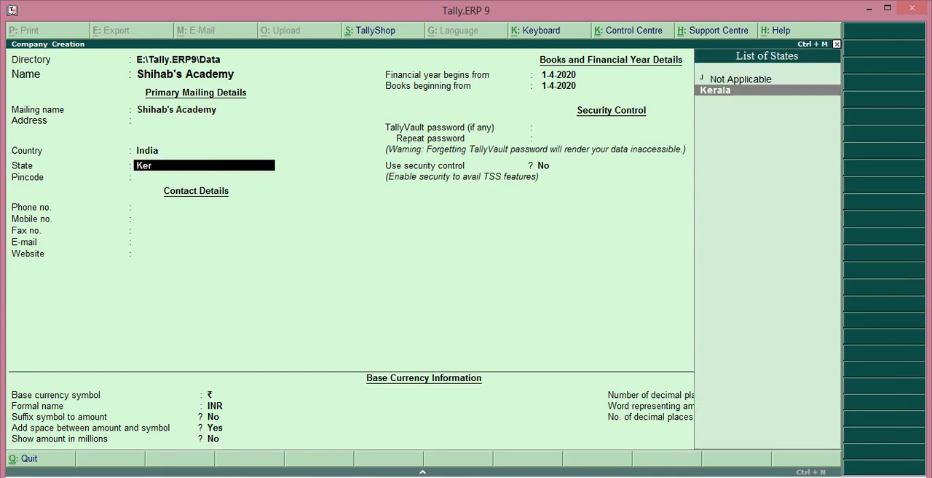
key(Return)
key(Return)
key(Return)
key(Return)
key(Return)
key(Return)
key(Return)
key(Return)
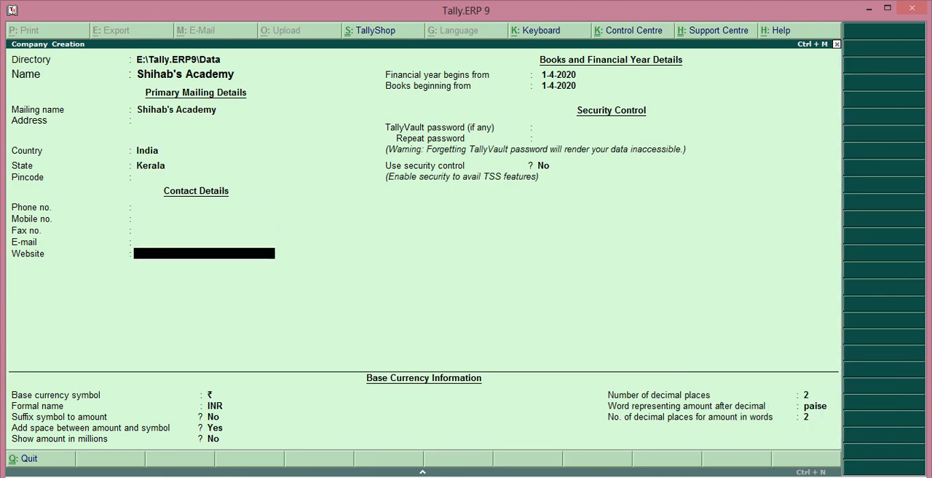
key(Return)
key(Return)
key(Return)
key(Return)
key(Return)
key(Return)
key(Return)
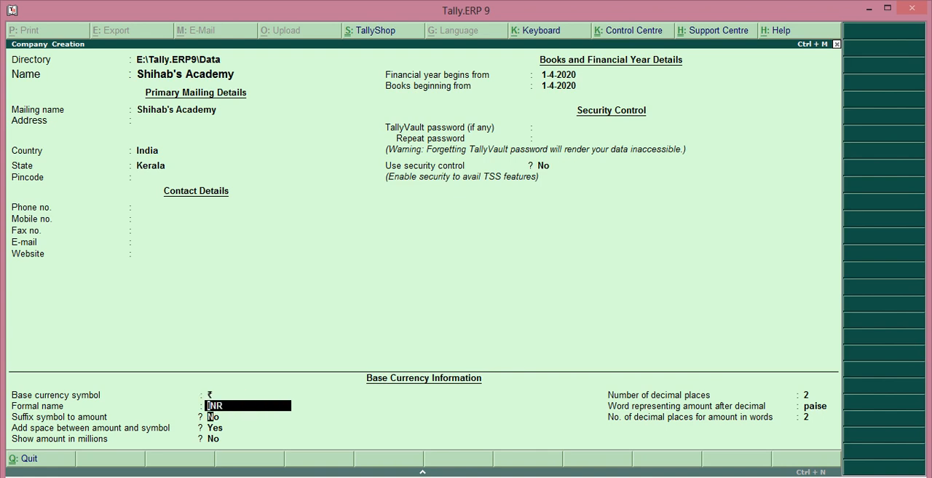
key(Return)
key(Return)
key(Return)
key(Return)
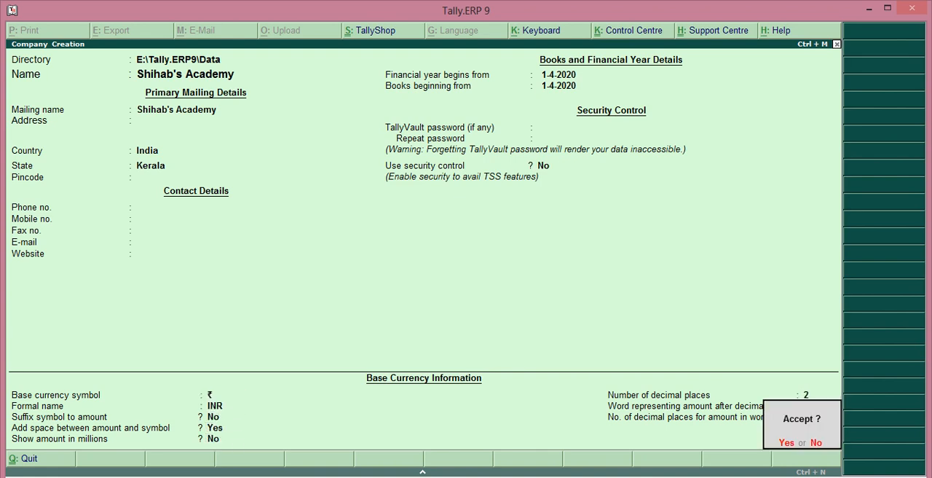
key(Return)
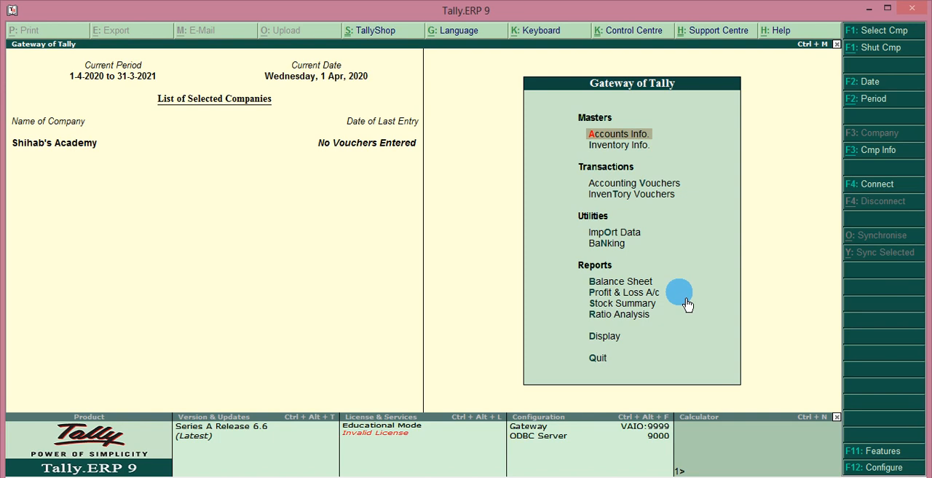
Open the company's accounting features and set Maintain accounts only to Yes
click(880, 453)
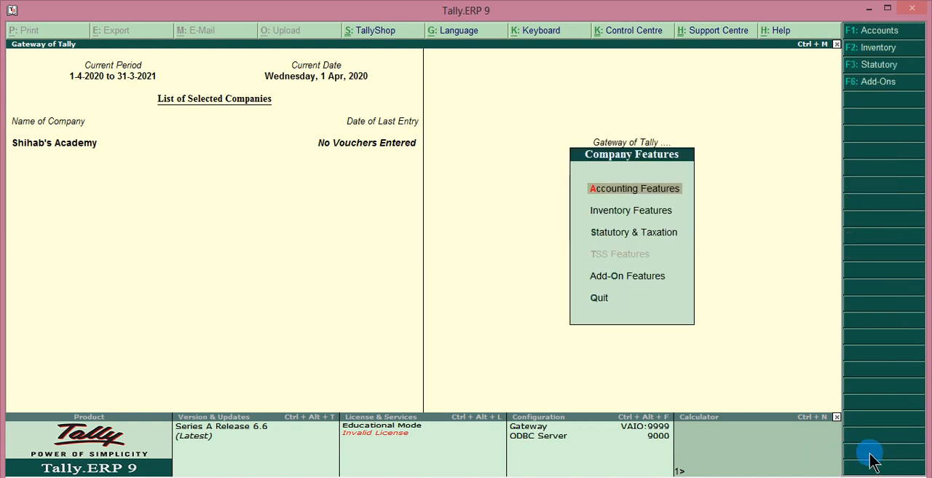
click(621, 191)
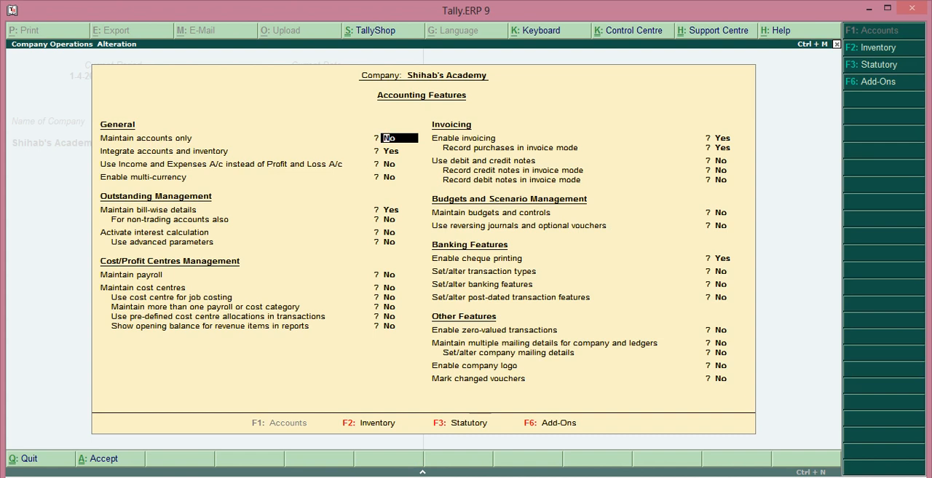
text(y)
key(Return)
key(Return)
key(Return)
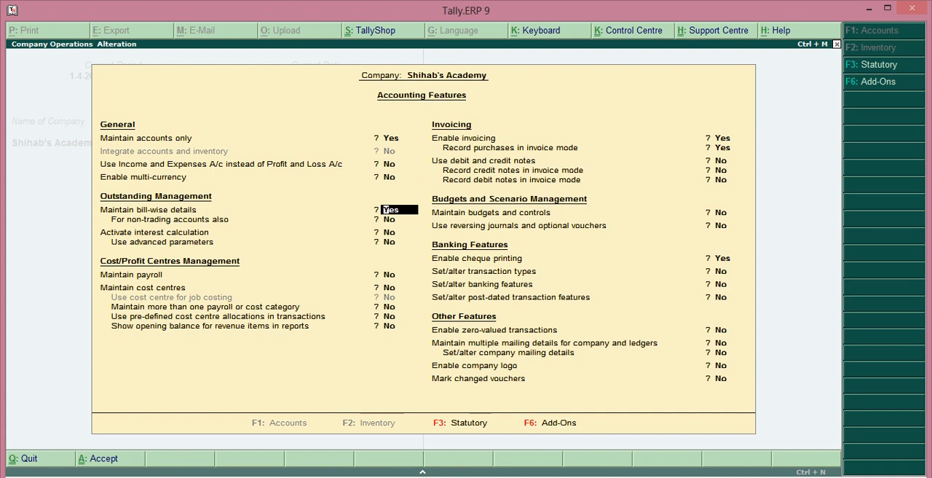
Set Maintain bill-wise details to No in the accounting features
text(n)
key(Return)
key(Return)
key(Return)
key(Return)
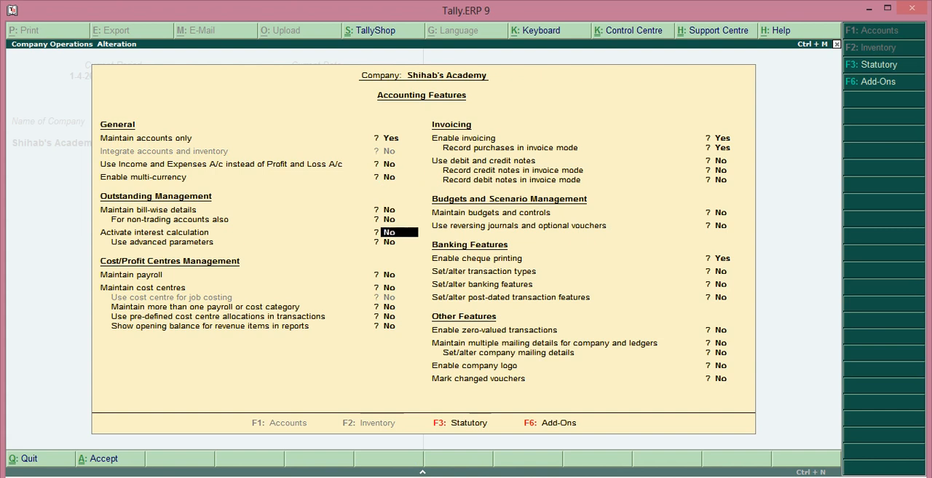
Set Enable invoicing to No, turning off recording purchases in invoice mode as well
text(n)
key(Return)
key(Return)
key(Return)
key(Return)
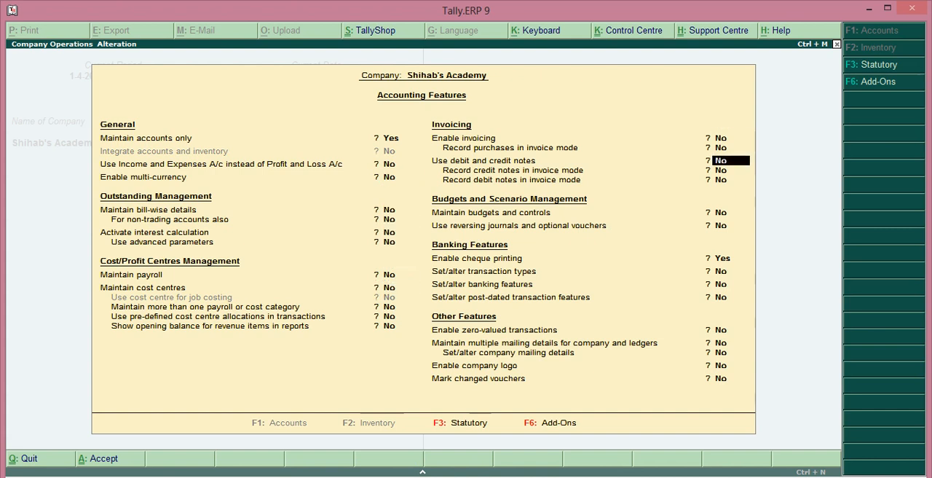
Set Enable cheque printing to No, save the accounting features, and return to the Gateway of Tally
text(n)
key(Return)
key(Return)
key(Return)
key(Return)
key(Return)
key(Return)
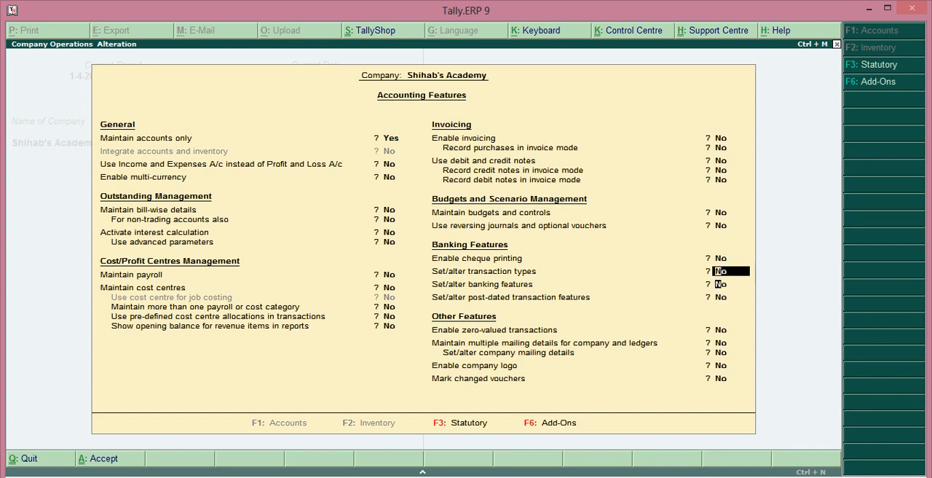
key(Return)
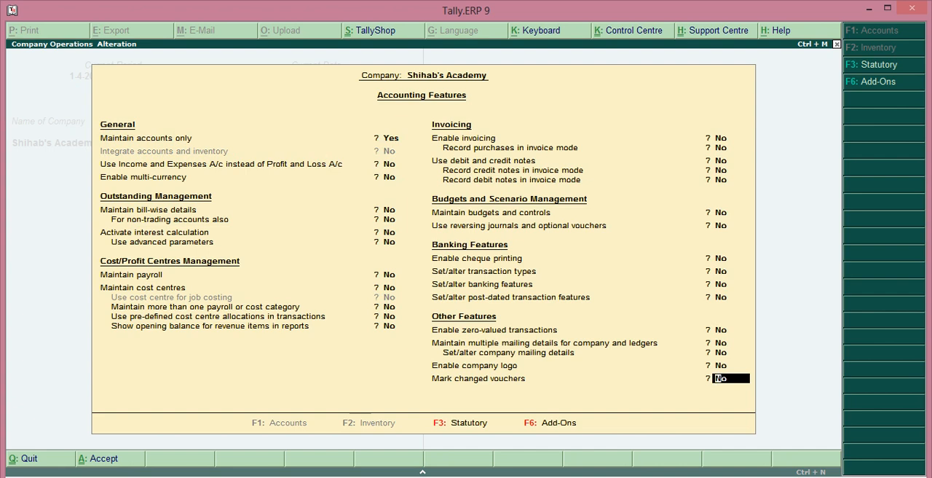
key(Return)
key(Return)
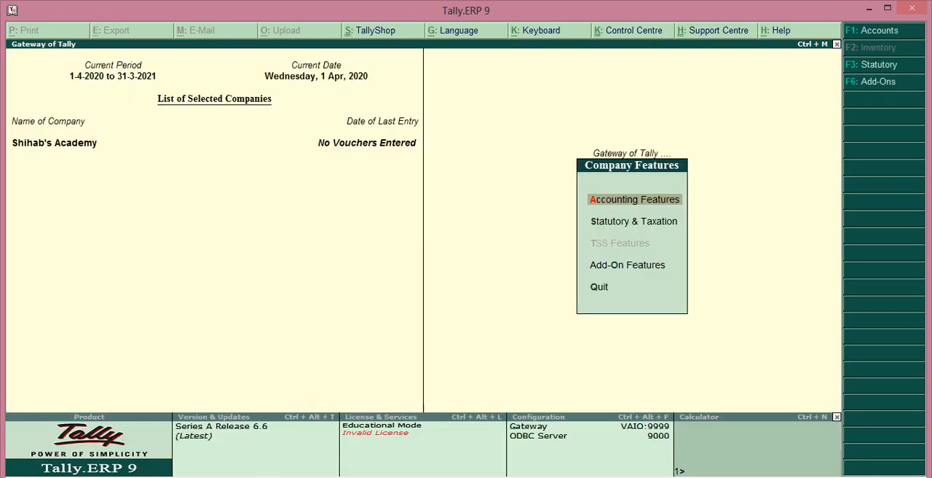
key(Escape)
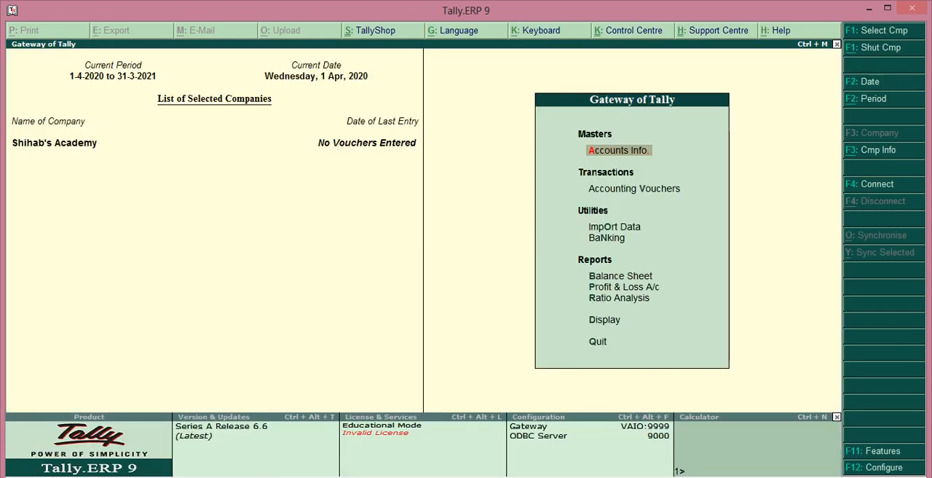
Start creating a single ledger and name it Capital
key(Return)
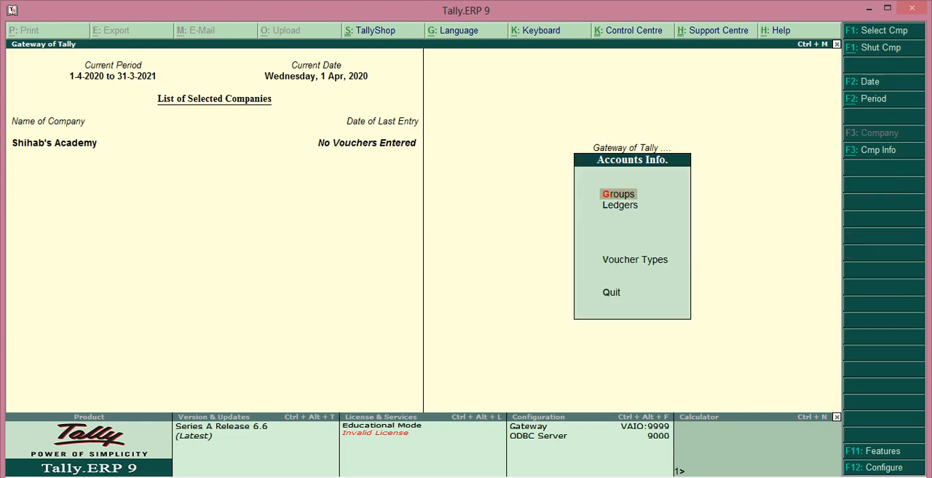
key(Down)
key(Return)
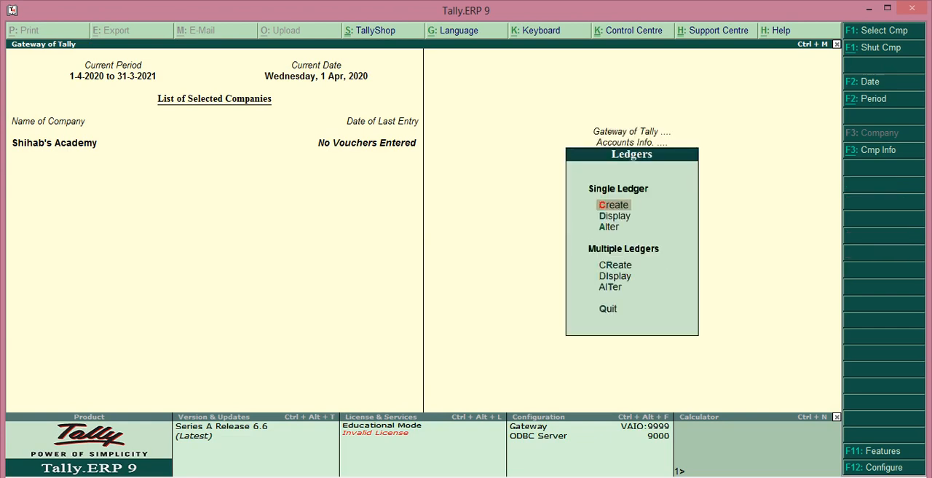
key(Return)
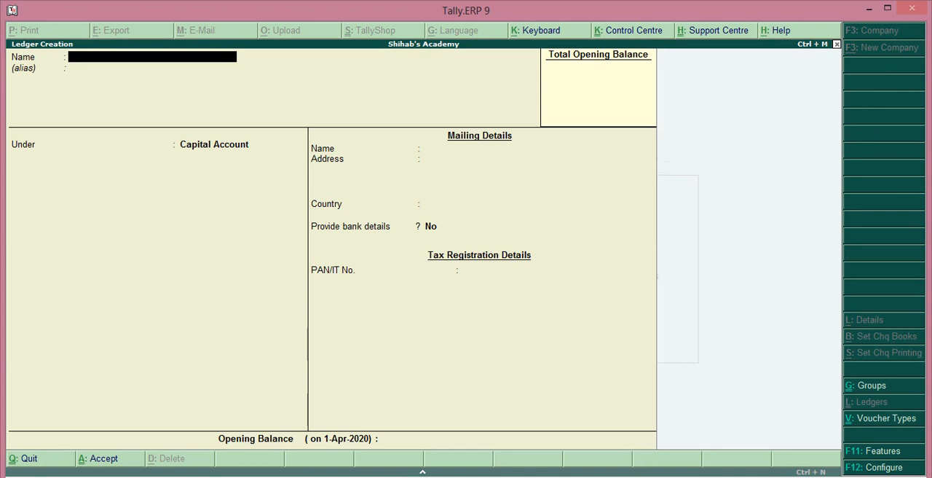
text(Capital)
key(Return)
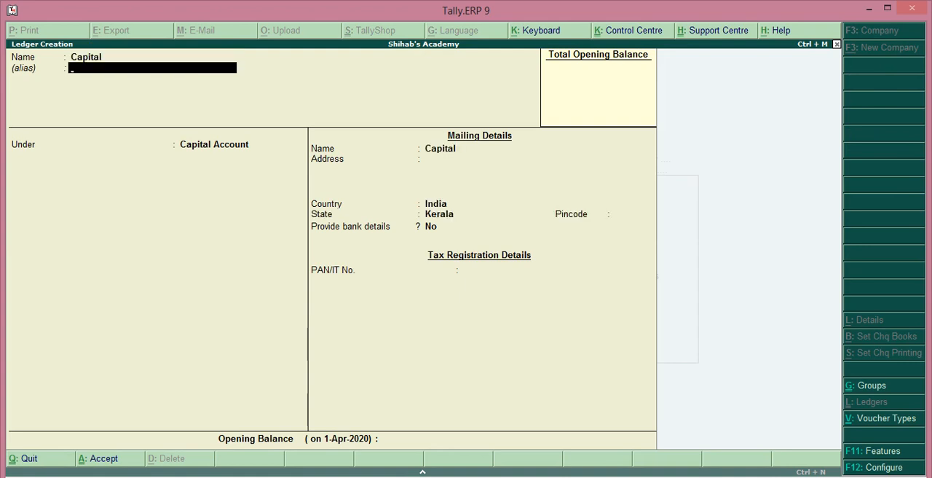
Keep the Capital ledger under Capital Account with default mailing details and no opening balance, and save it
key(Return)
key(Return)
key(Return)
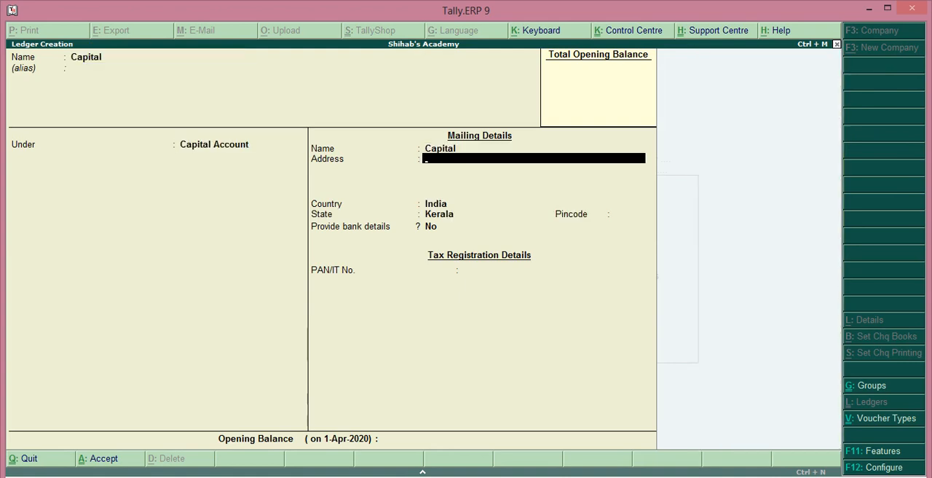
key(Return)
key(Return)
key(Return)
key(Return)
key(Return)
key(Return)
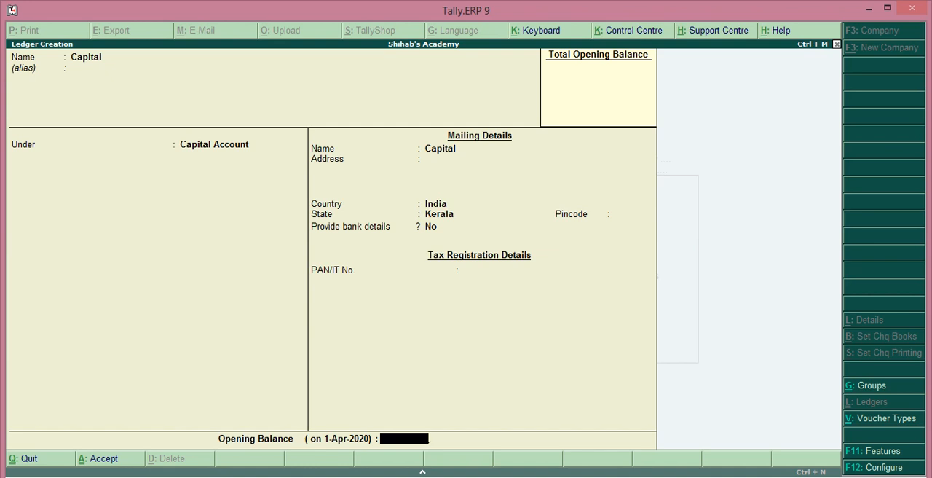
key(Return)
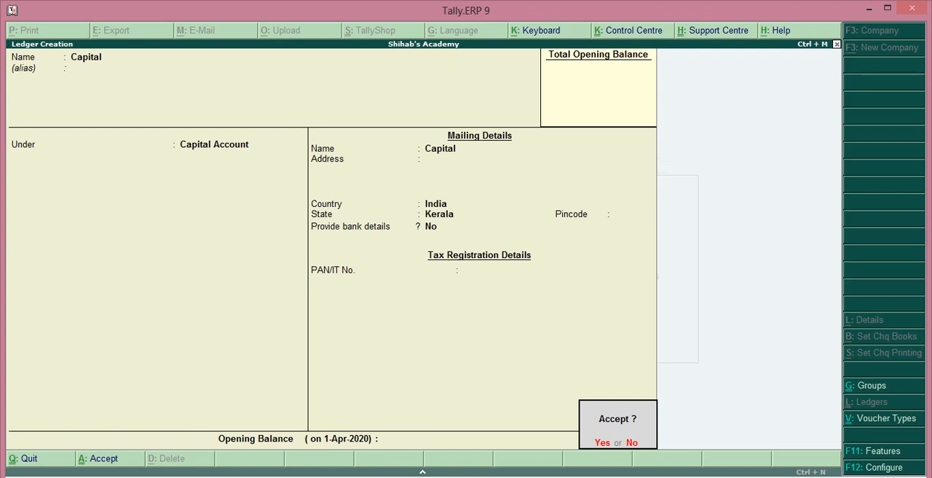
key(Return)
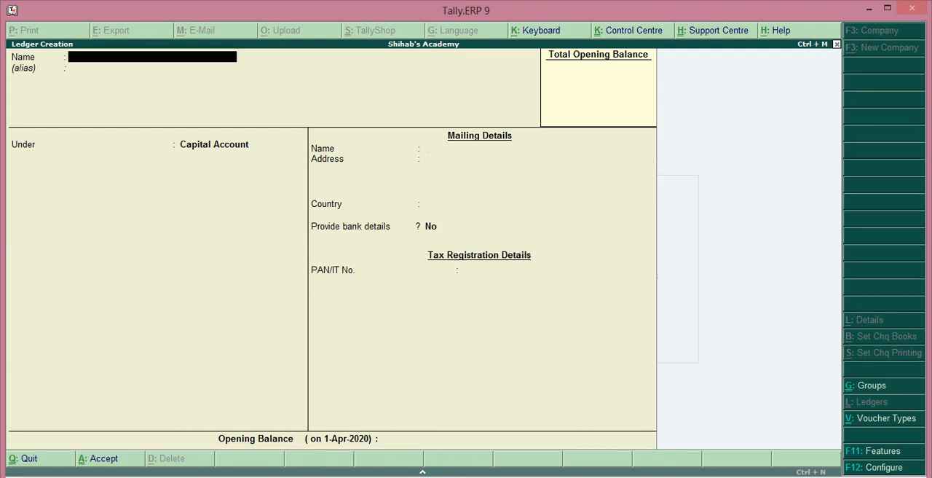
Create a ledger named Purchase under the Purchase Accounts group with ledger type Not Applicable, and save it
text(Purchase)
key(Return)
key(Return)
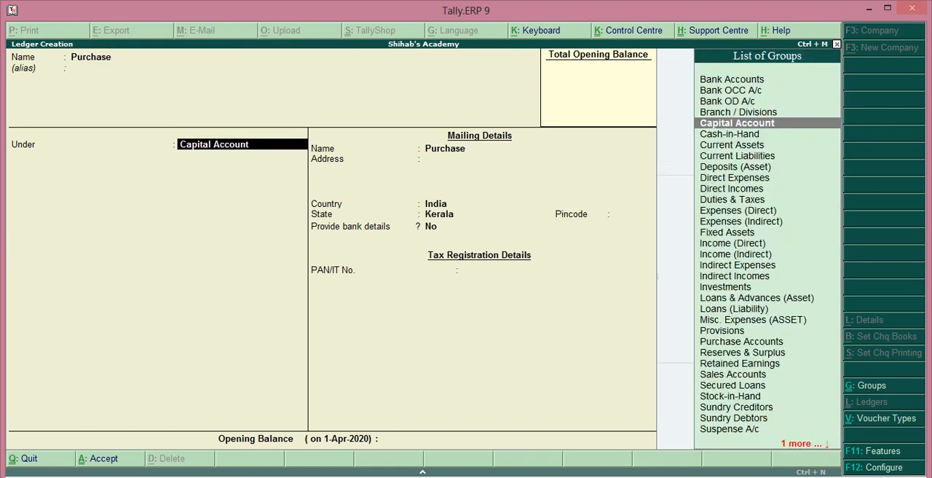
text(U)
key(BackSpace)
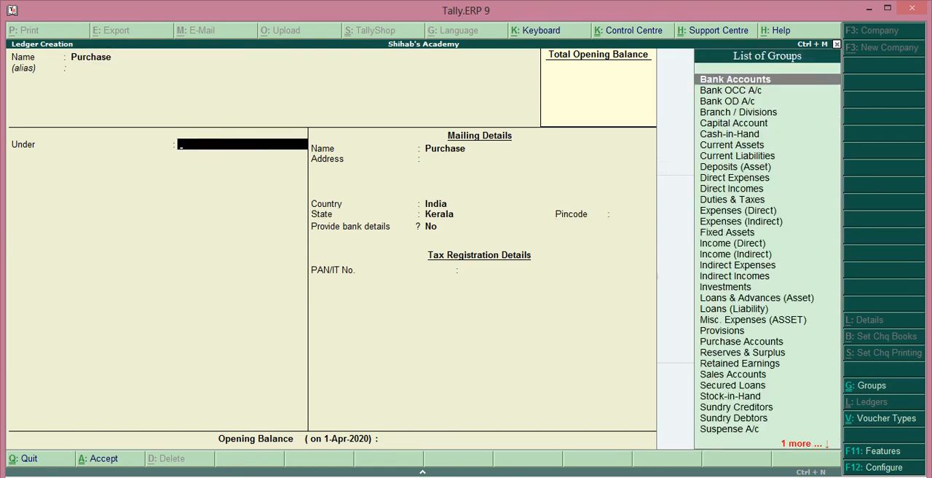
text(P)
key(Down)
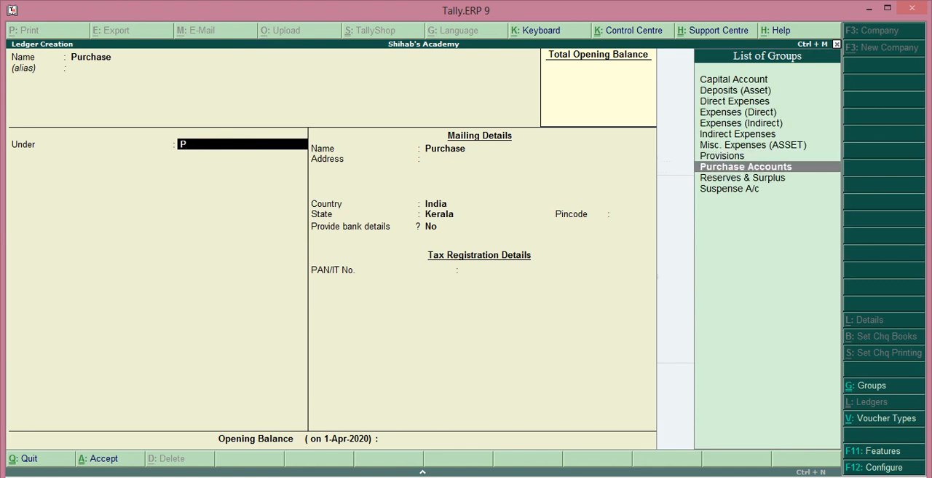
key(Return)
key(Return)
key(Return)
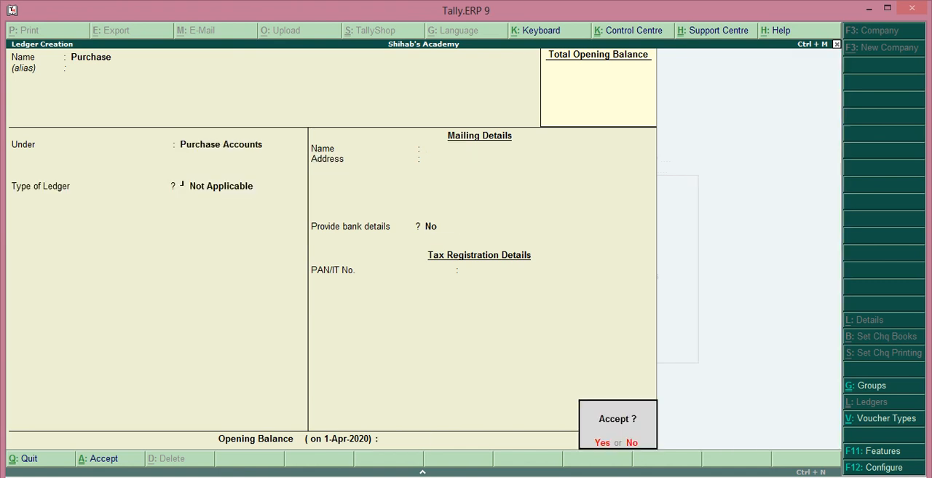
Name the next new ledger Furniture and leave its alias blank
key(Return)
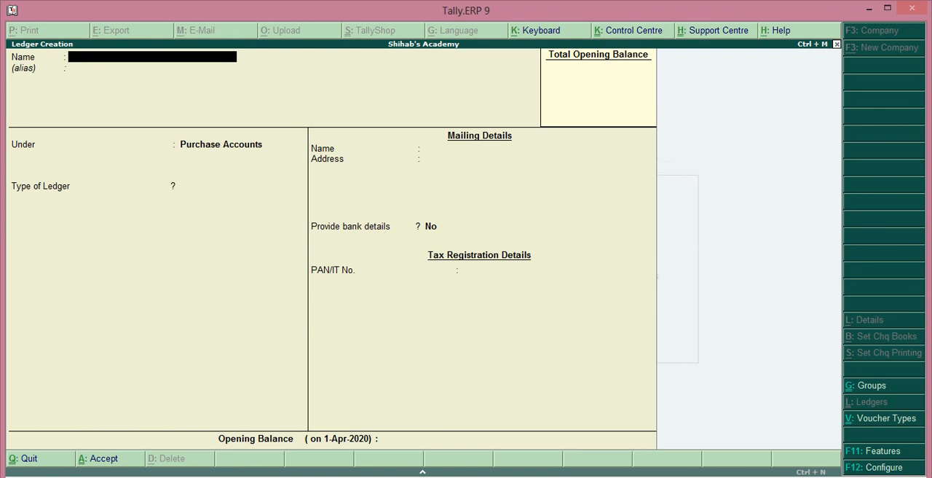
text(Furniture)
key(Return)
Place the Furniture ledger under Fixed Assets, keep the default mailing details with no opening balance, and save it
key(Return)
text(F)
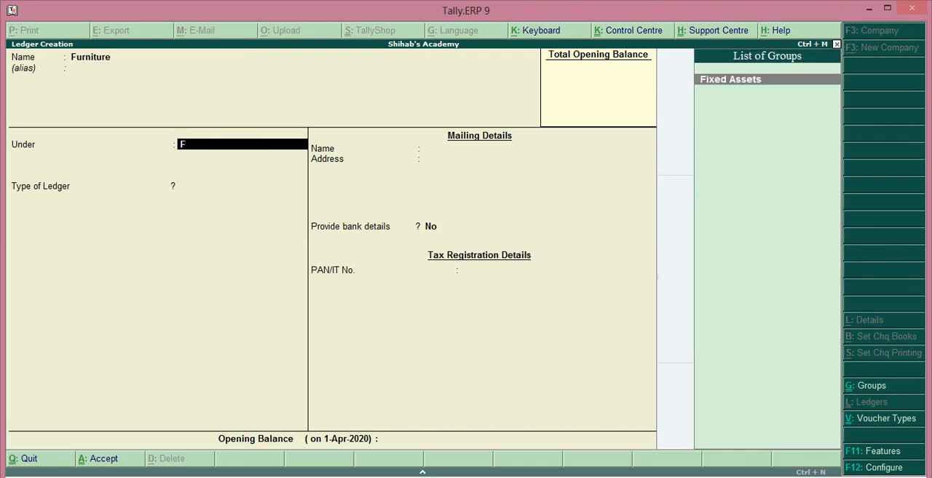
key(Return)
key(Return)
key(Return)
key(Return)
key(Return)
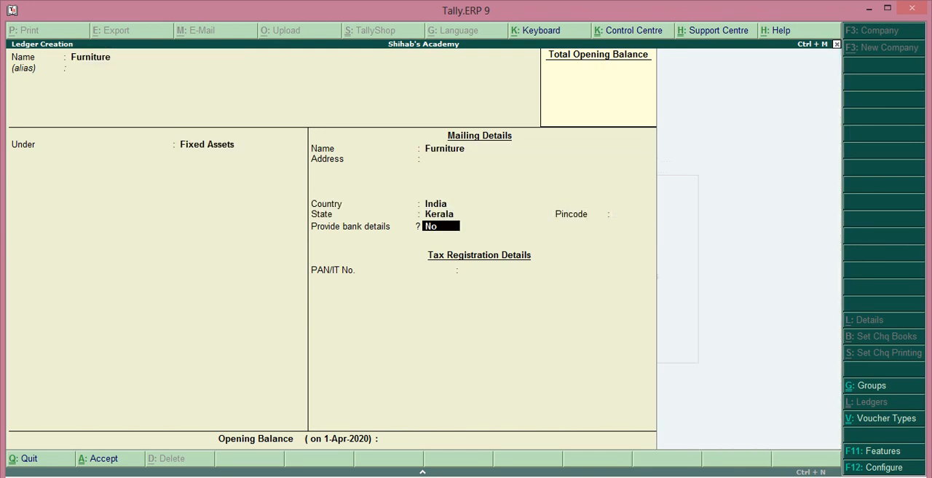
key(Return)
key(Return)
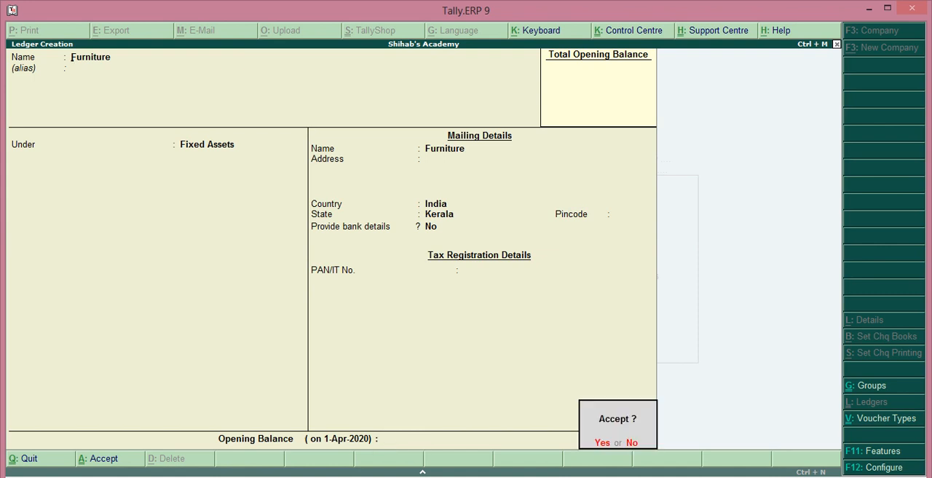
key(Return)
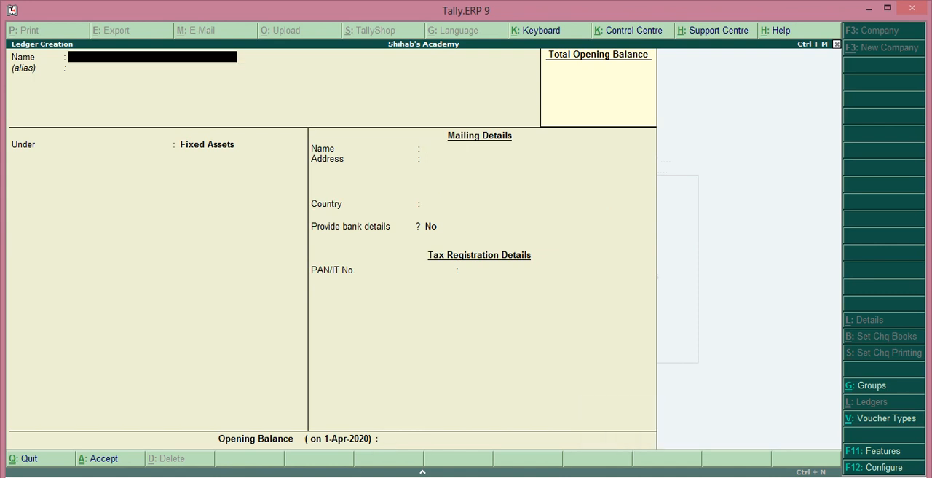
Create a ledger named Sales under the Sales Accounts group with ledger type Not Applicable, and save it
text(Sales)
key(Return)
text(Sa)
key(Return)
key(Return)
key(Return)
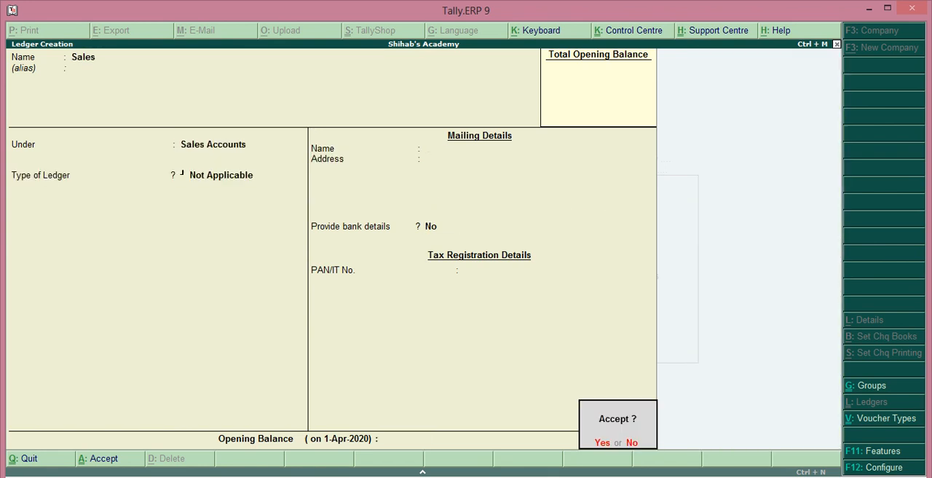
key(Return)
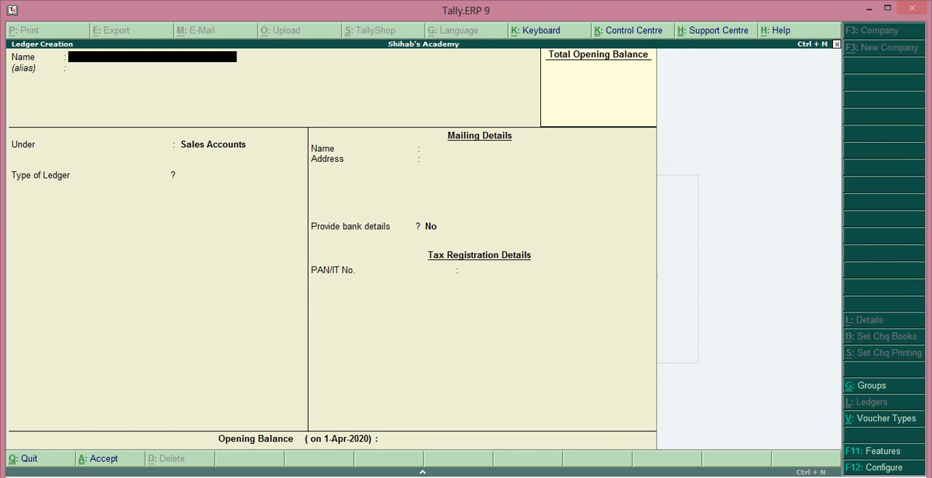
text(Bank)
Create a ledger named Bank under the Bank Accounts group, keep the default bank and mailing details, and save it
key(Return)
text(Ba)
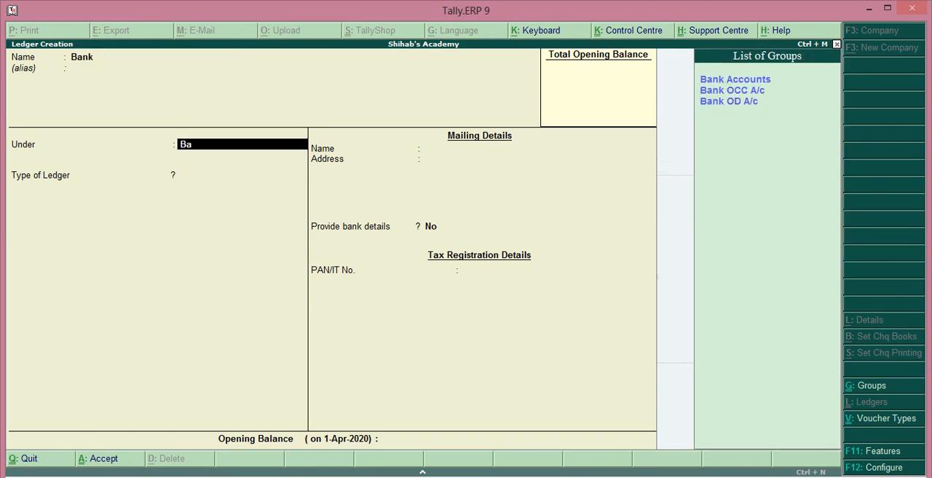
key(Return)
key(Return)
key(Return)
key(Return)
key(Return)
key(Return)
key(Return)
key(Return)
key(Return)
key(Return)
key(Return)
key(Return)
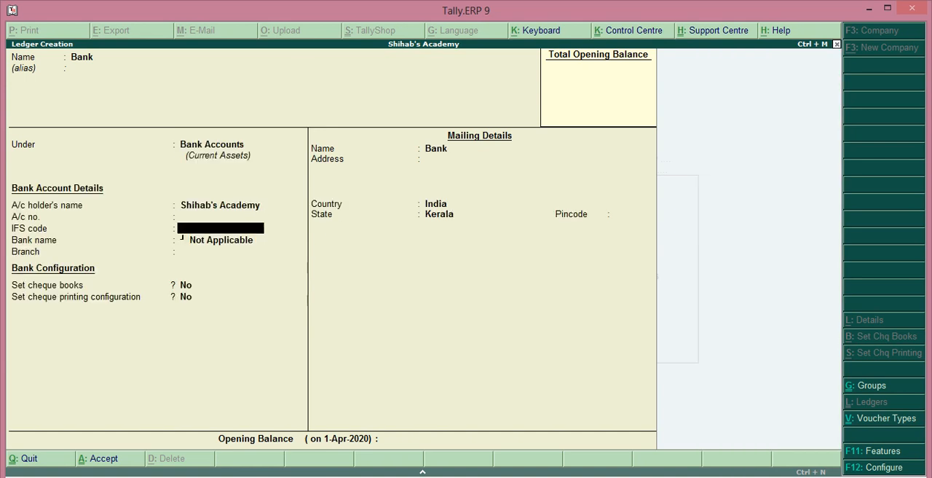
key(Return)
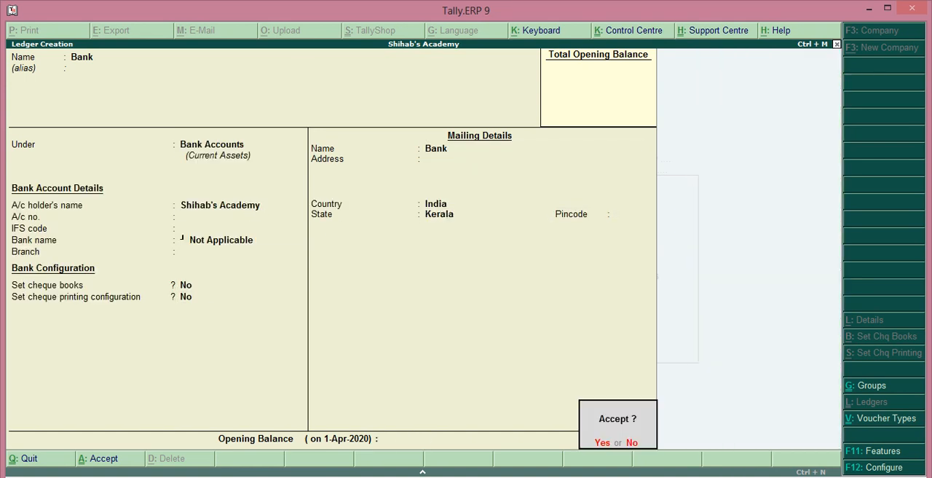
key(Return)
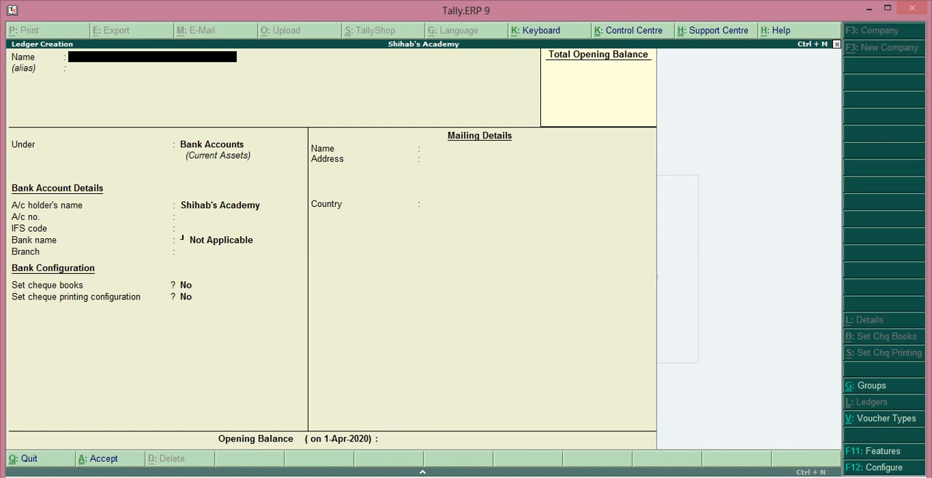
Name the next new ledger Salary and leave its alias blank
text(Salary)
key(Return)
key(Return)
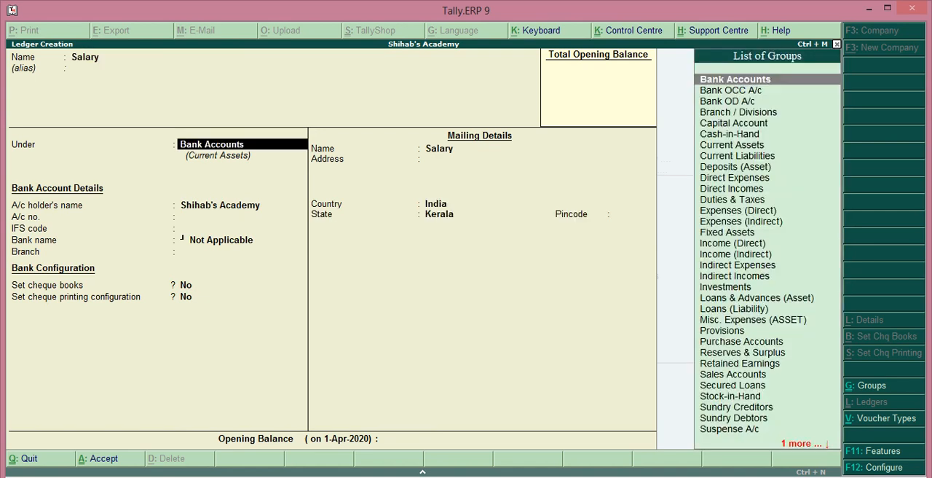
Place the Salary ledger under Indirect Expenses with ledger type Not Applicable and no opening balance, and save it
text(In)
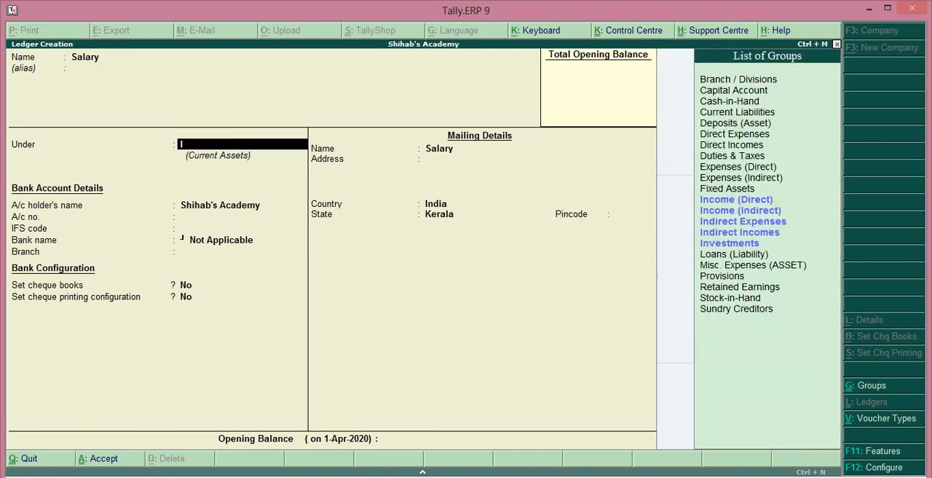
key(Down)
key(Down)
key(Down)
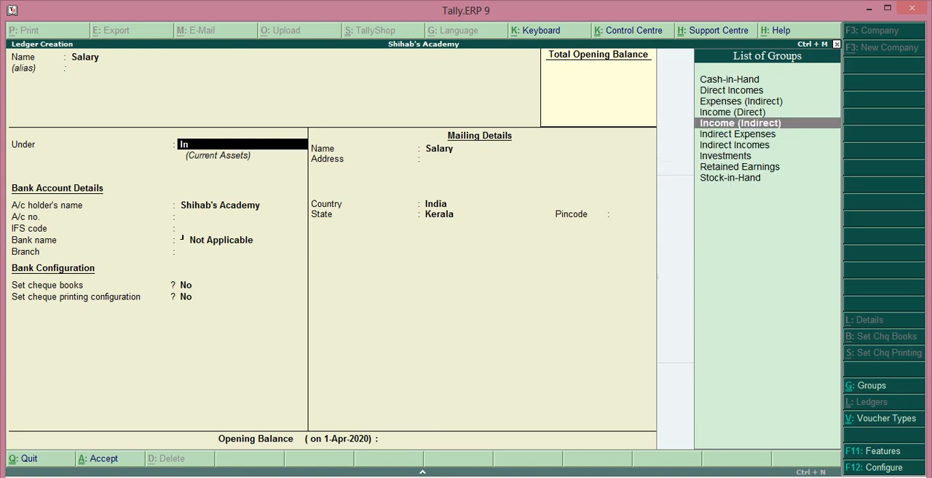
key(Return)
key(Return)
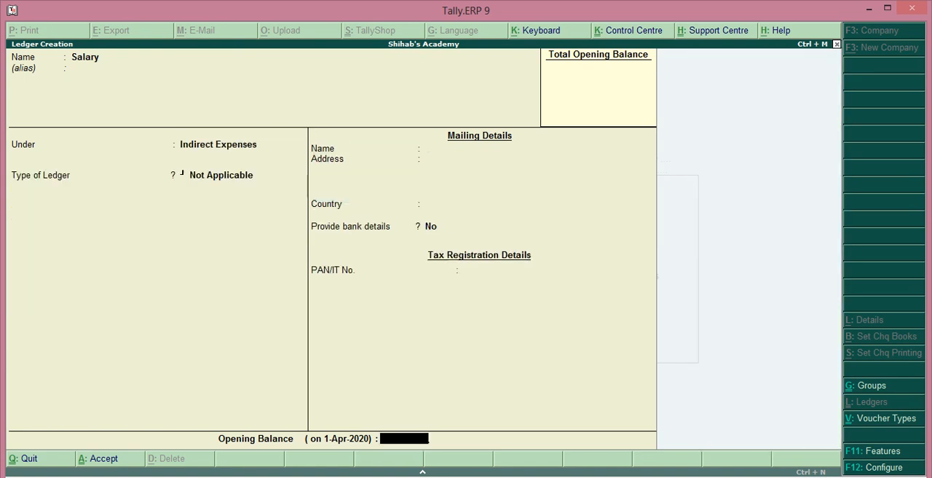
key(Return)
Create a ledger named Commission under Indirect Incomes with ledger type Not Applicable and no opening balance, and save it
key(Return)
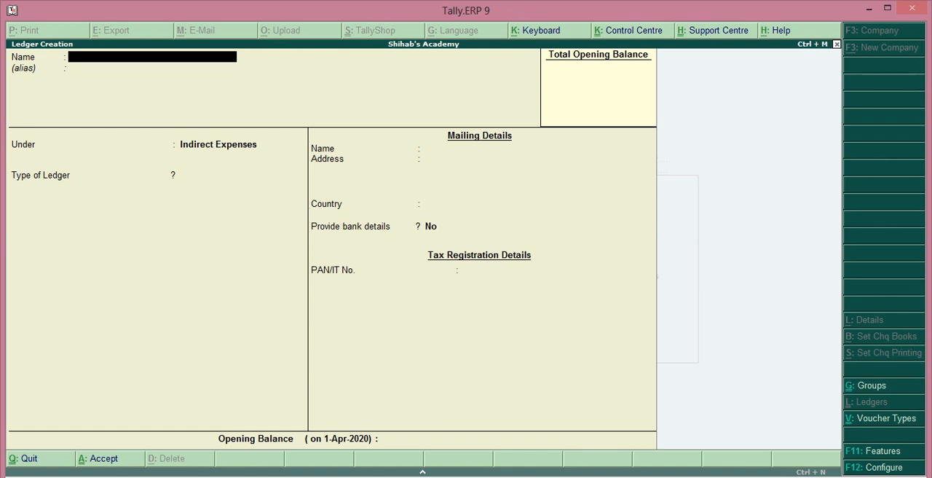
text(Commissio)
key(Return)
key(Return)
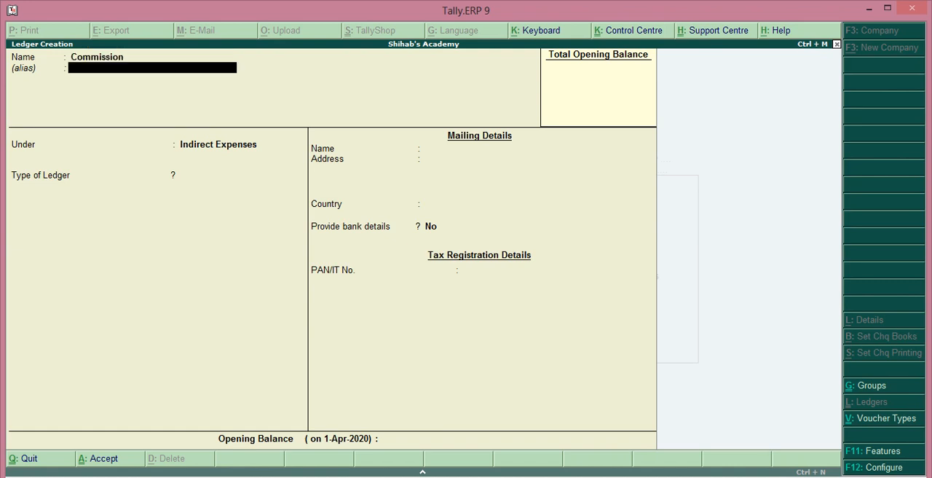
key(Down)
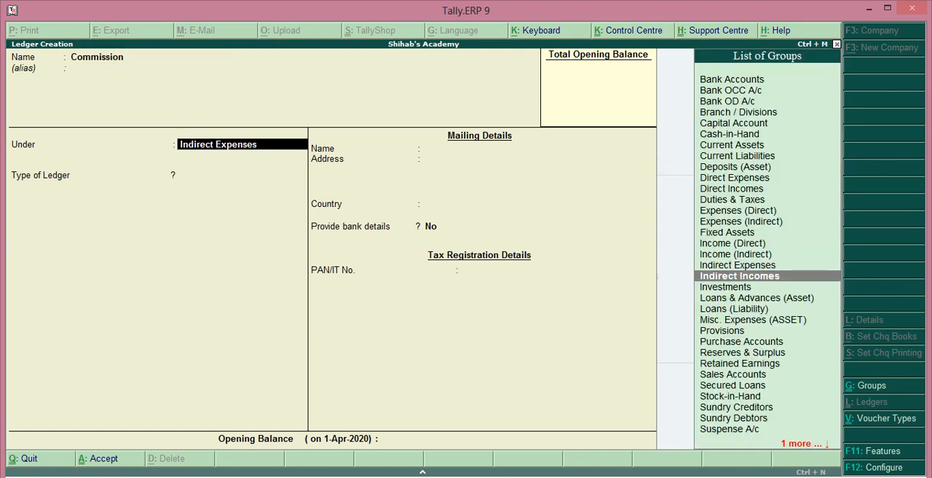
key(Return)
key(Return)
key(Return)
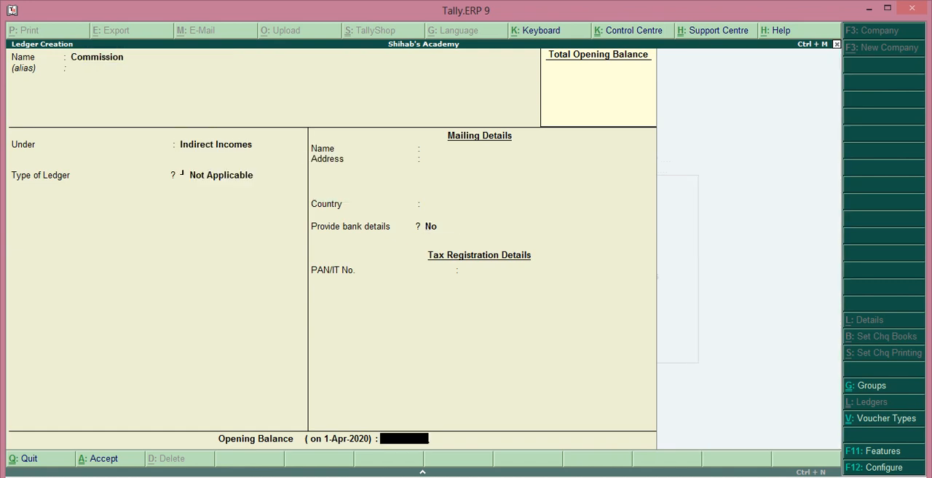
key(Return)
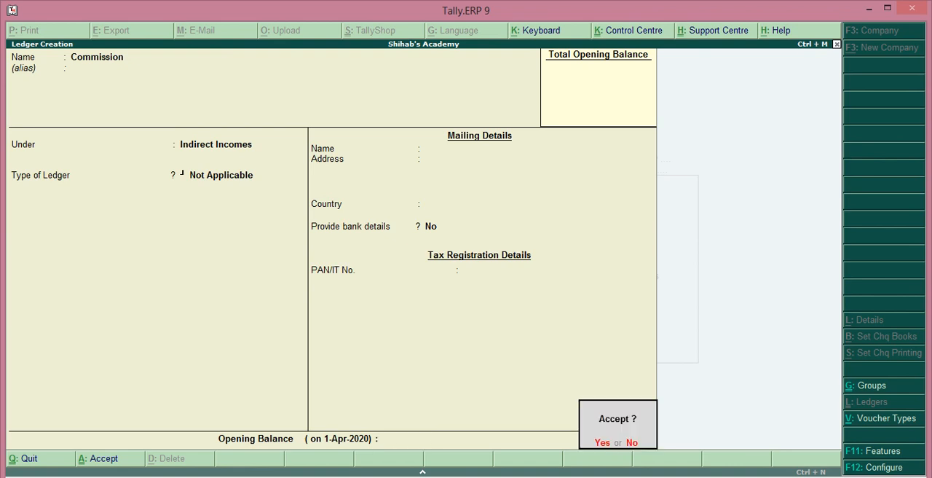
key(Return)
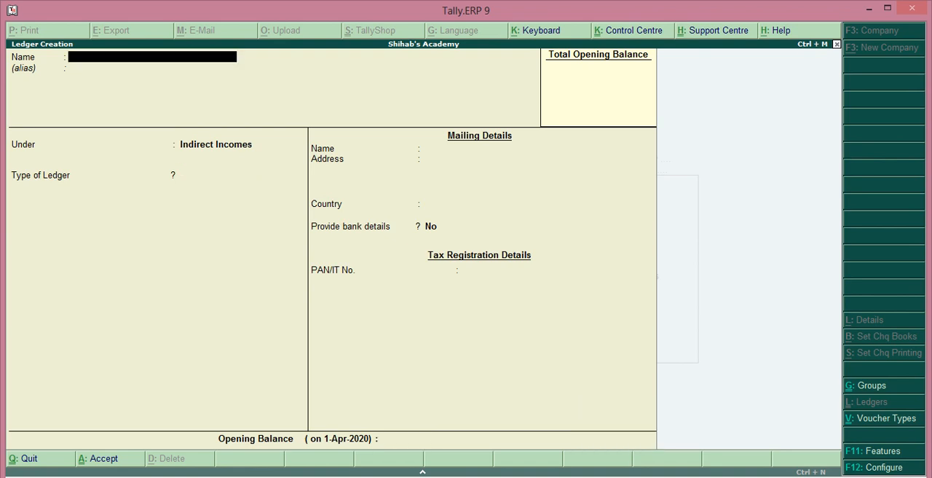
Leave ledger creation and examine the company's full list of ledgers through the single-ledger display
key(Escape)
key(Return)
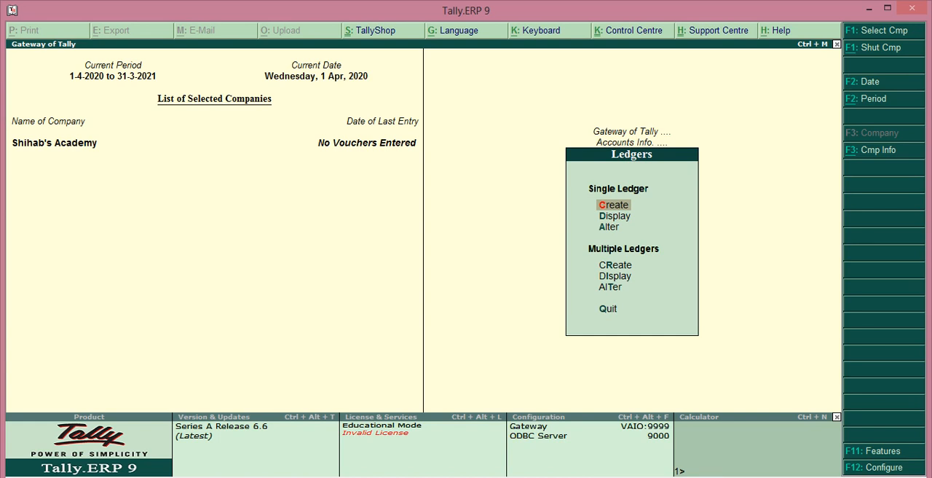
key(Down)
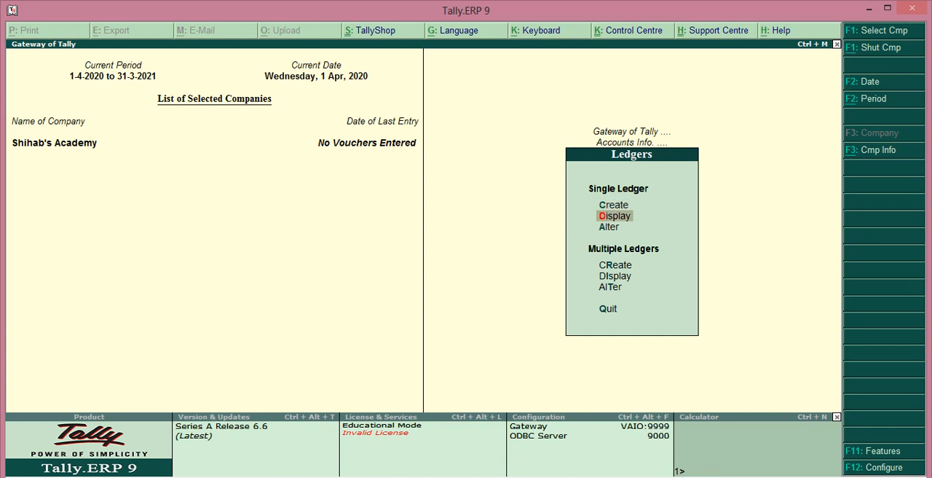
key(Return)
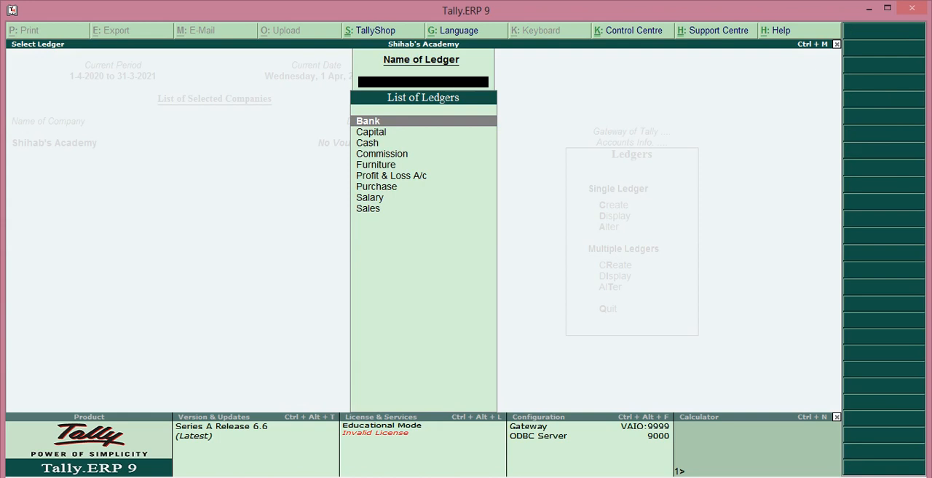
key(Down)
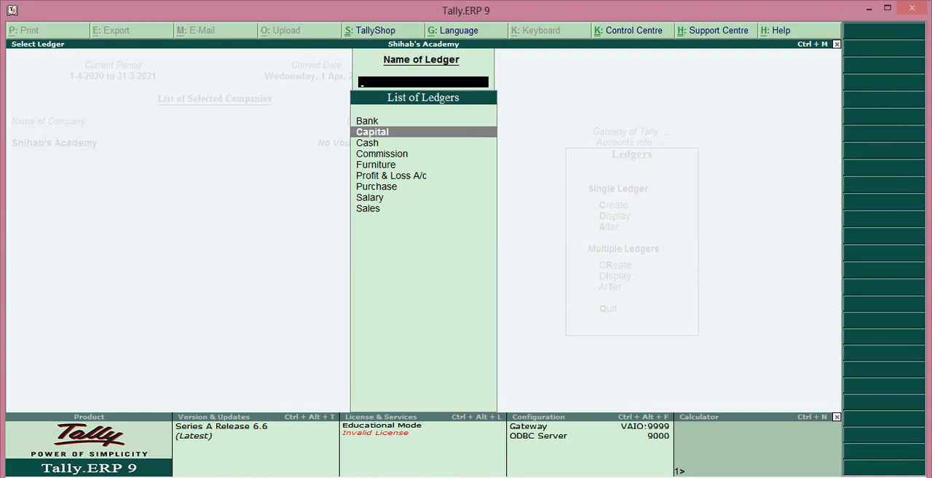
key(Down)
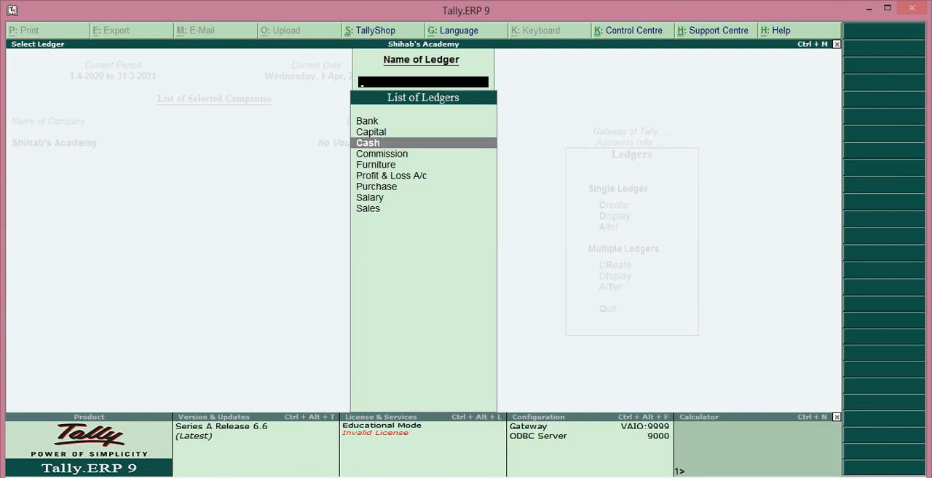
key(Down)
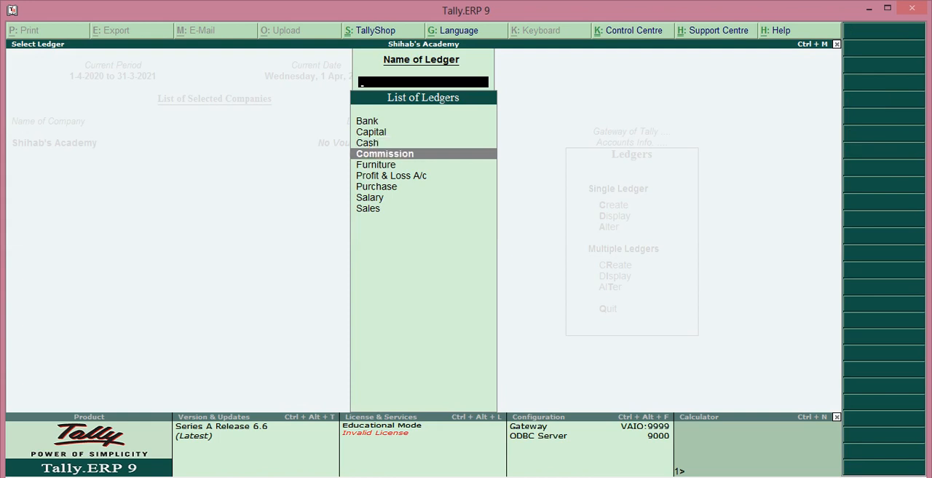
key(Down)
key(Down)
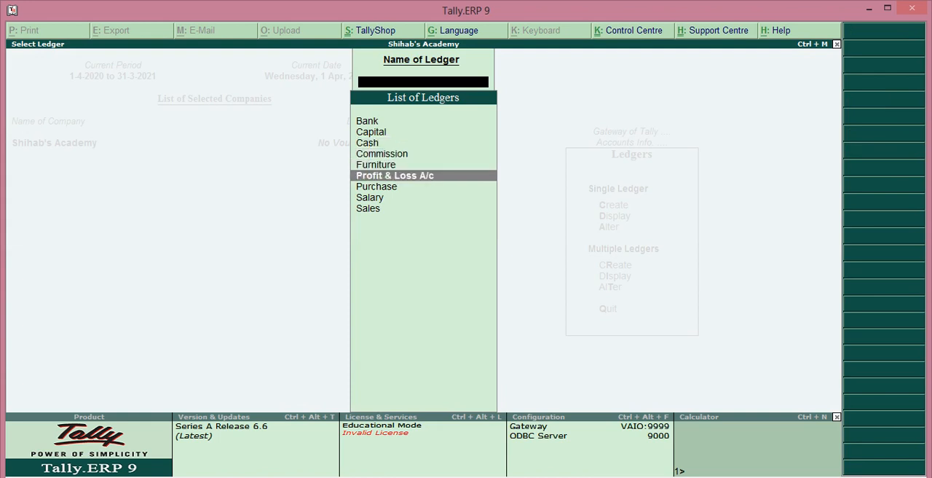
key(Down)
key(Down)
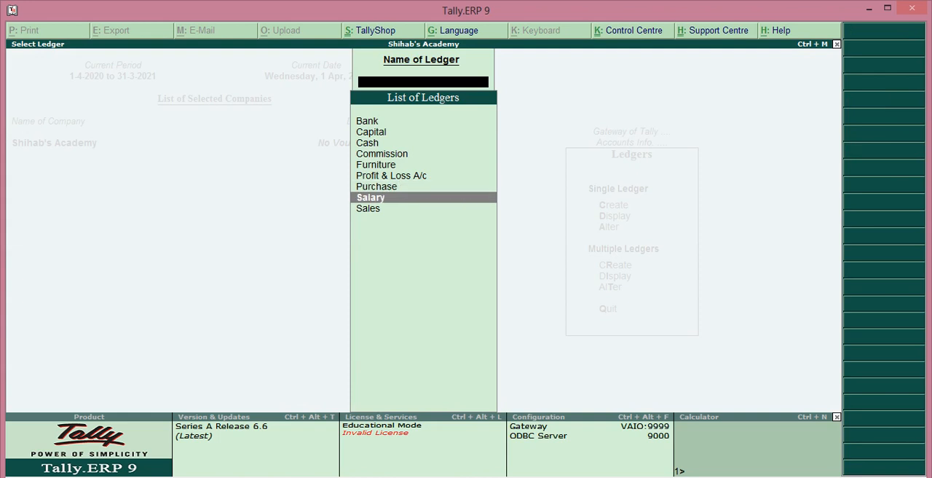
key(Down)
key(Up)
key(Up)
key(Up)
key(Up)
key(Up)
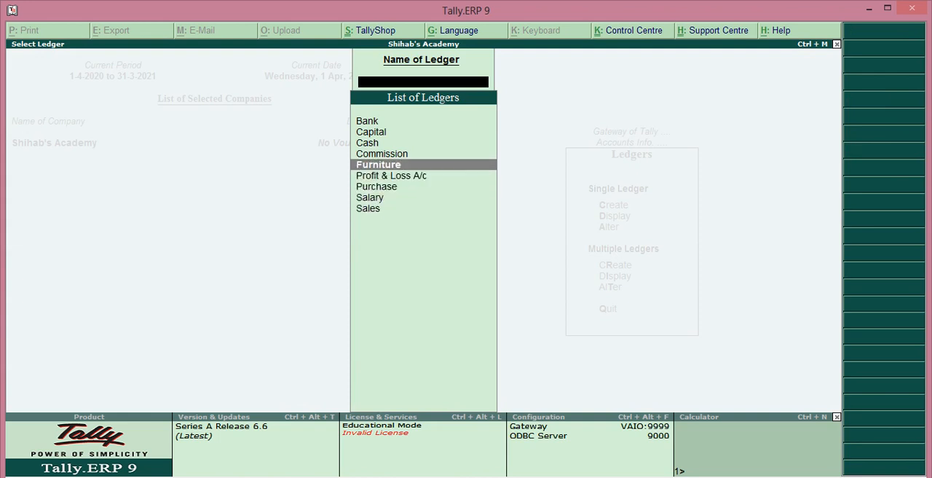
key(Up)
key(Up)
key(Up)
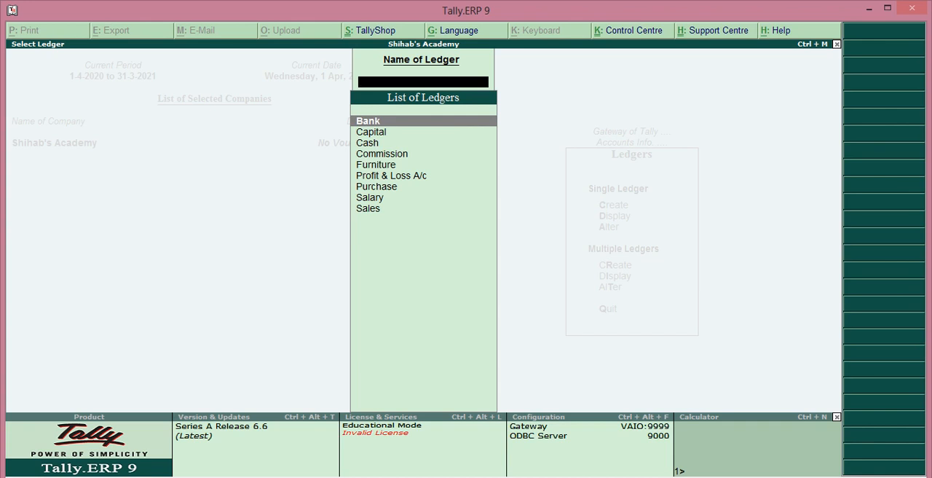
Close the ledger list, return to the Gateway of Tally and select Accounting Vouchers
key(Escape)
key(Escape)
key(Escape)
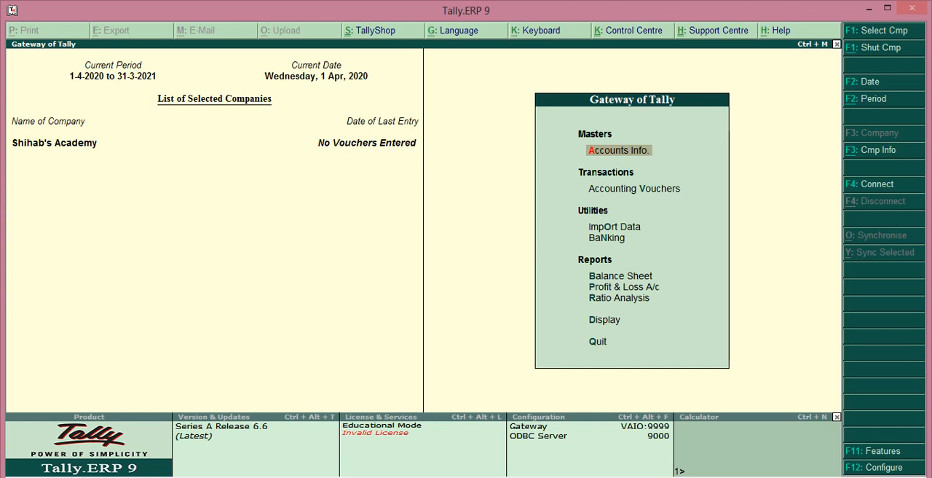
key(Down)
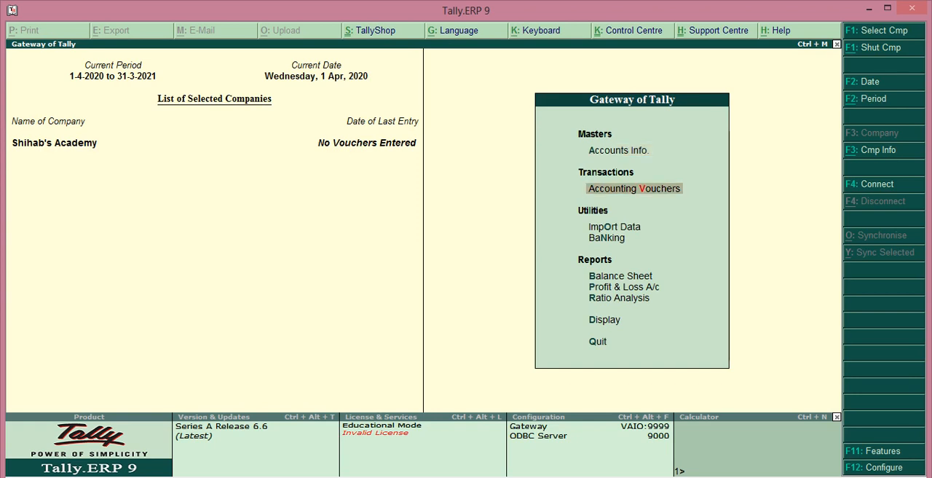
key(Return)
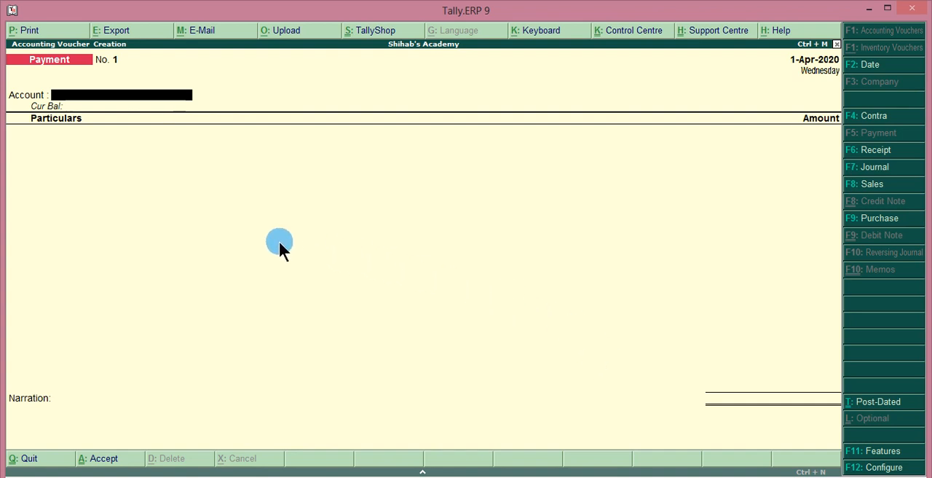
key(Escape)
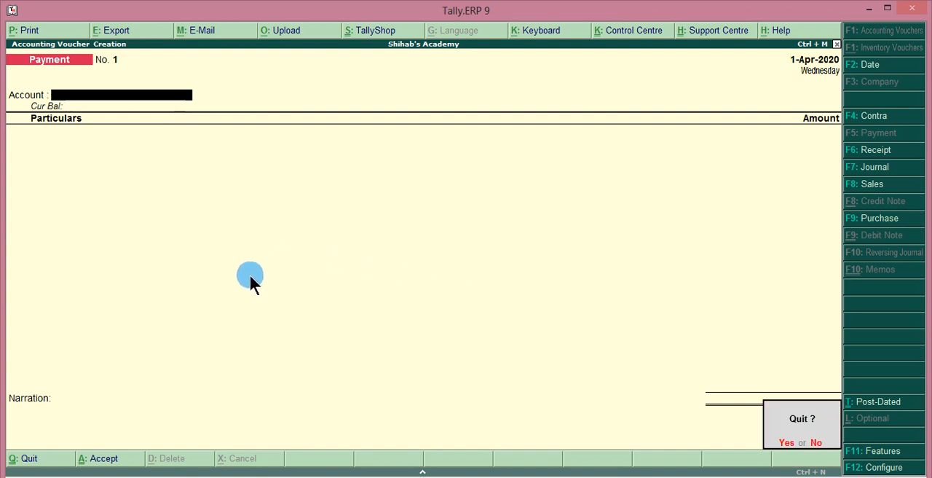
key(y)
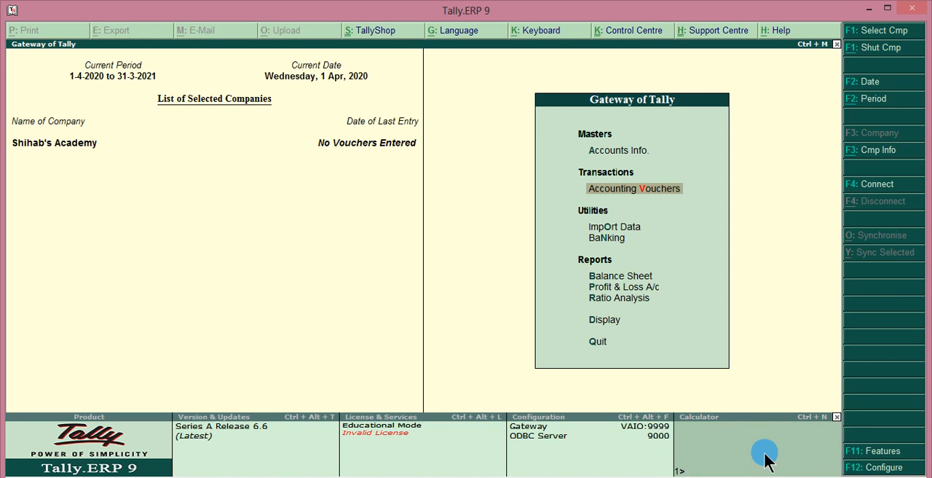
Open payment voucher entry and set the configuration option for single entry mode in payment/receipt/contra vouchers to No
key(Return)
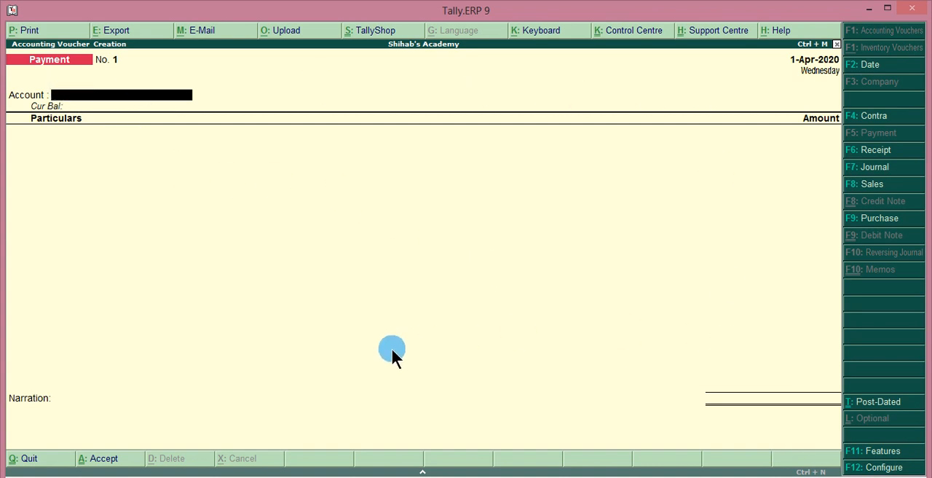
click(861, 472)
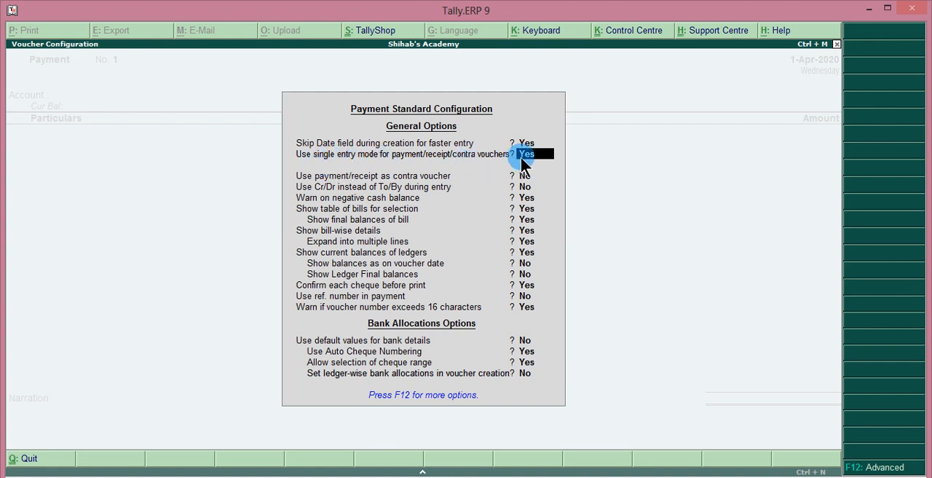
text(n)
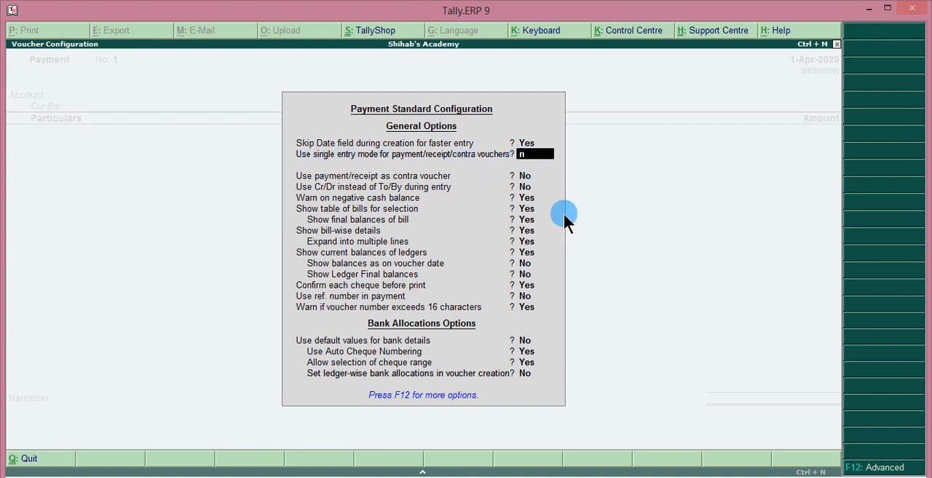
key(Return)
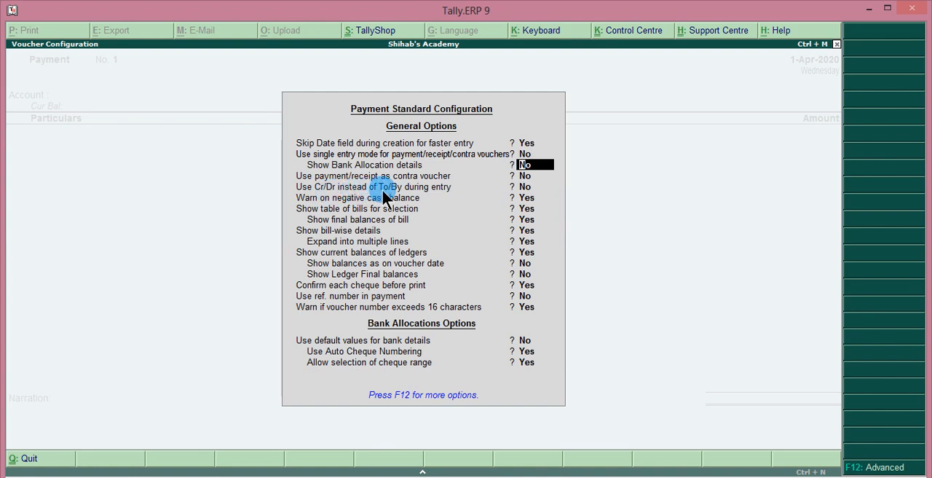
Set the payment voucher option for using Cr/Dr instead of To/By during entry to Yes, keep the remaining options and save the configuration
key(Down)
key(Down)
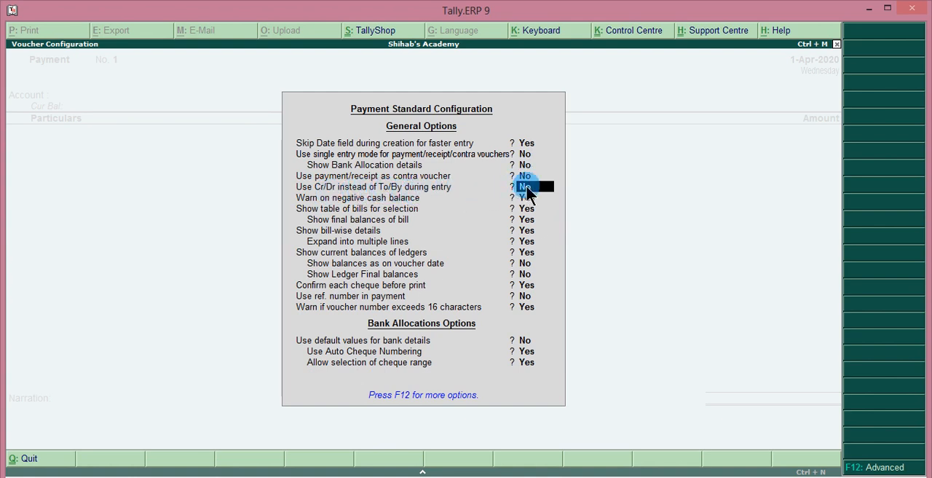
text(y)
key(Return)
key(Down)
key(Down)
key(Down)
key(Return)
key(Return)
key(Return)
key(Return)
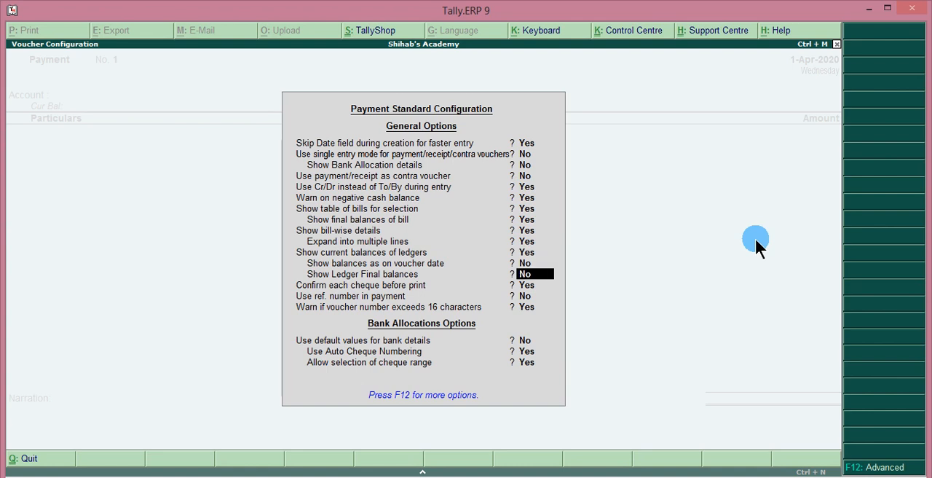
key(Return)
key(Return)
key(Return)
key(Return)
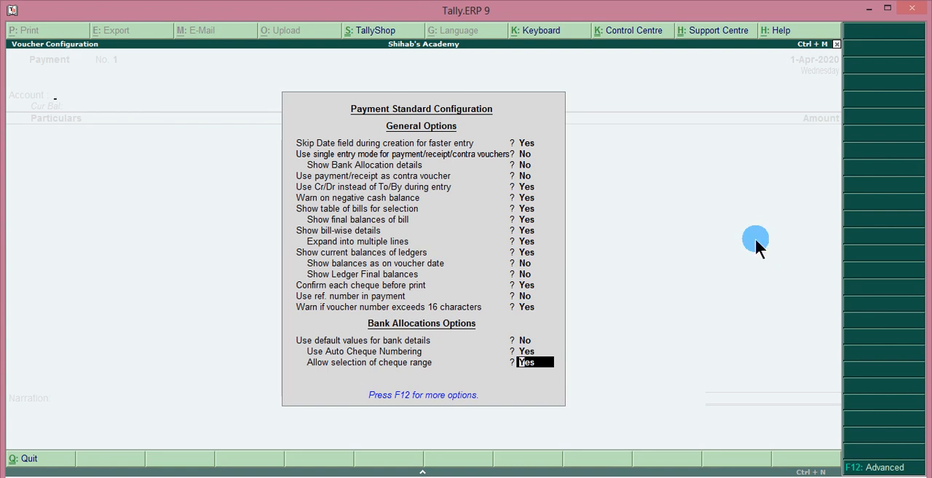
key(Return)
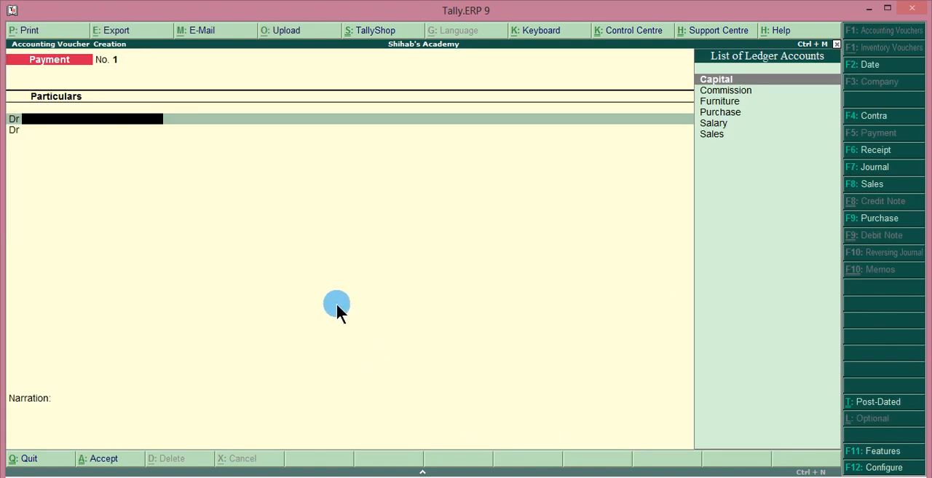
Look through the Contra, Payment, Receipt, Journal, Sales and Purchase voucher entry screens in turn
click(870, 119)
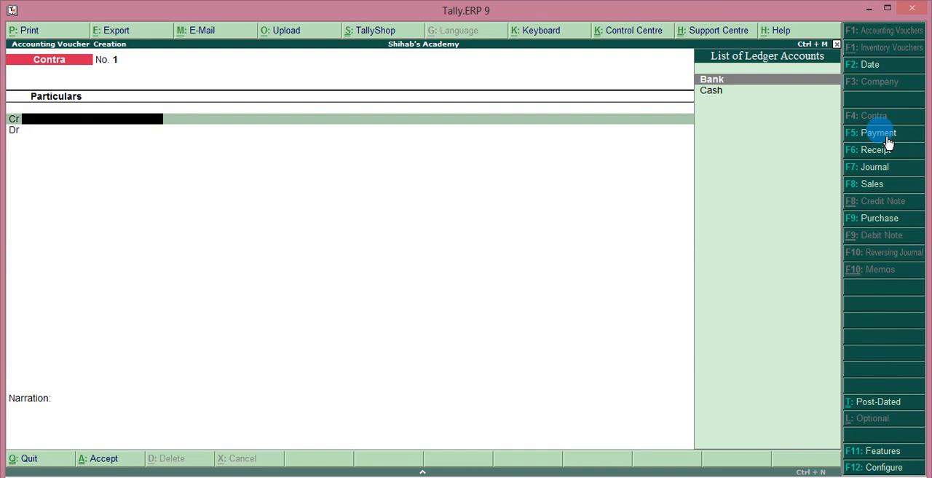
click(887, 138)
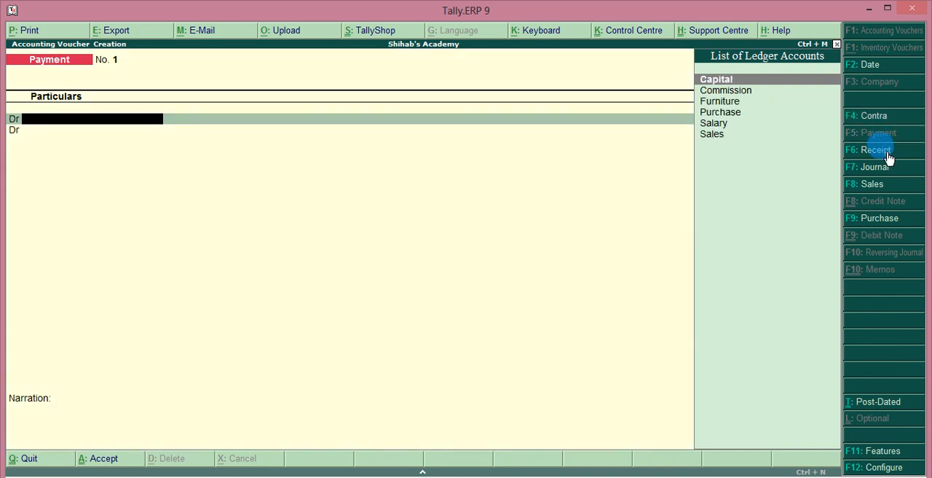
click(888, 152)
click(882, 170)
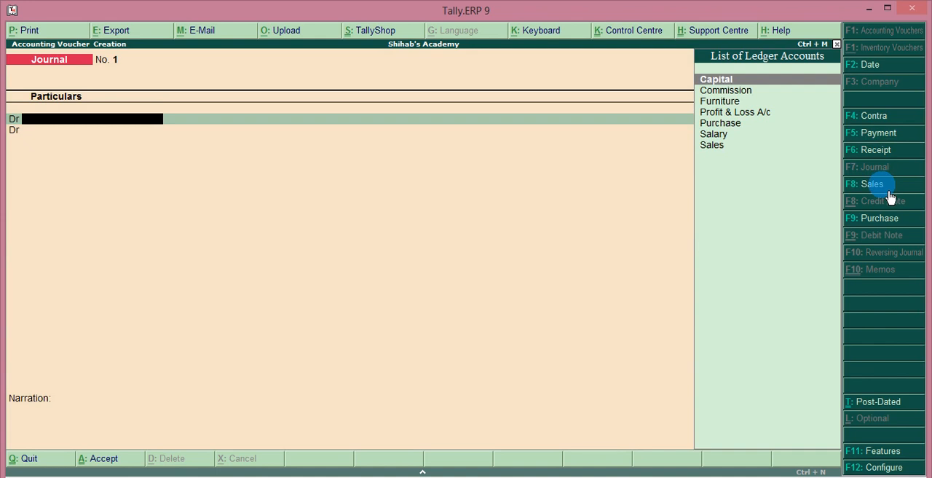
click(887, 187)
click(880, 221)
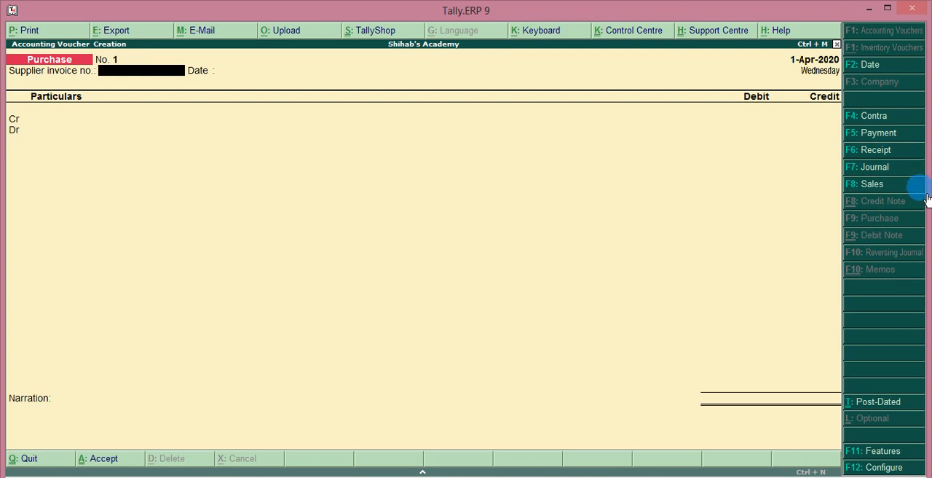
Start a receipt voucher and credit the Capital ledger with 12,000
key(F6)
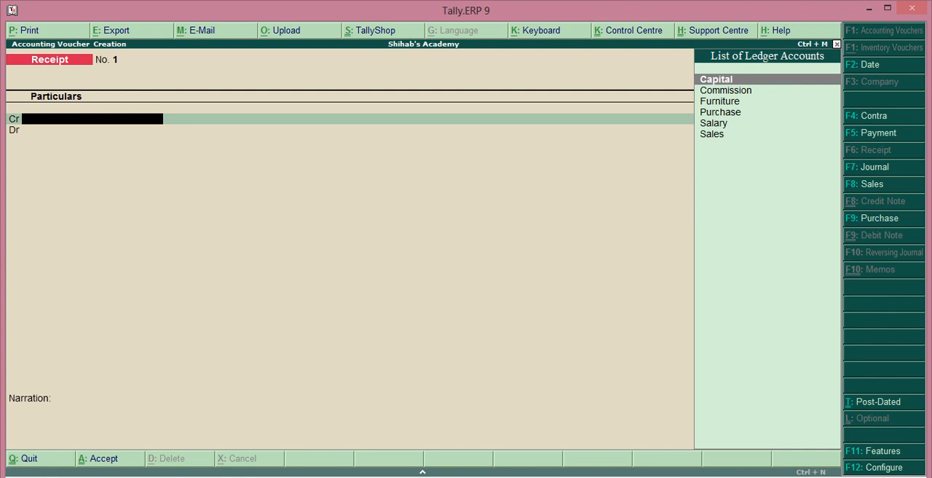
key(Return)
text(12)
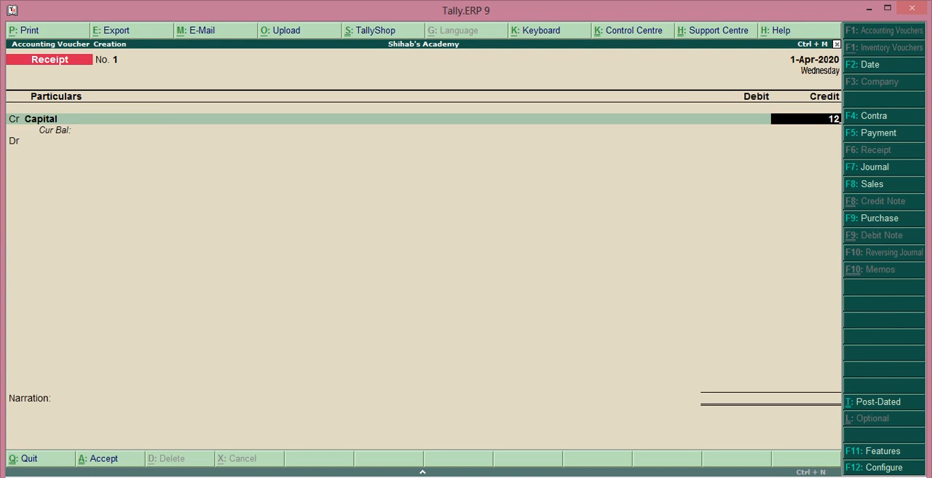
text(000)
key(Return)
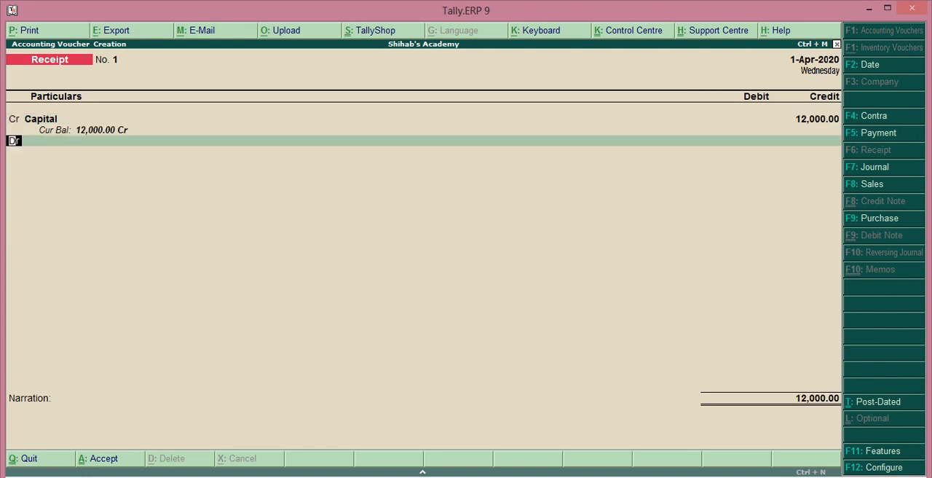
Debit the Cash ledger with 12,000 in the receipt voucher, leave the narration blank and save the voucher
key(Return)
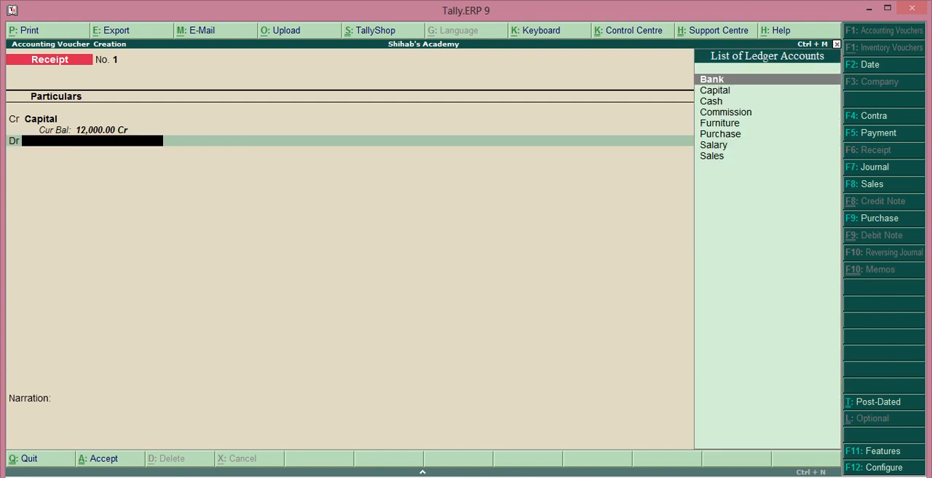
key(Down)
key(Down)
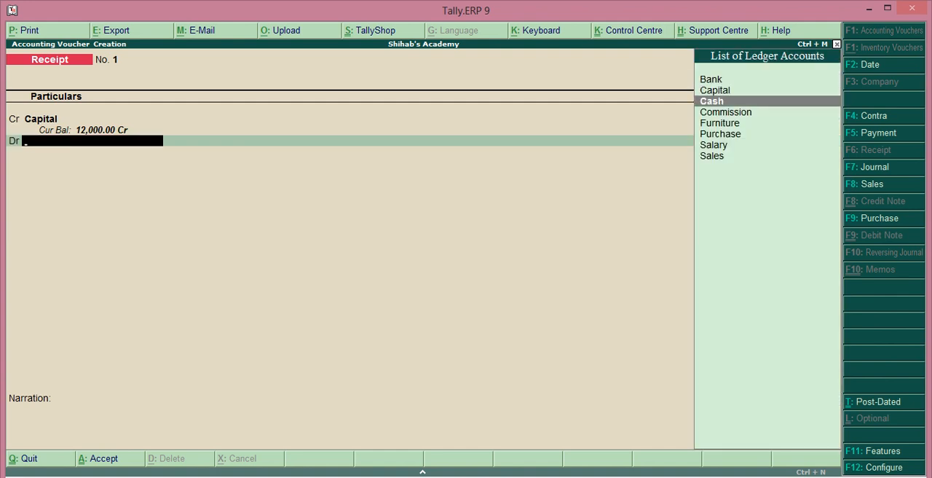
key(Return)
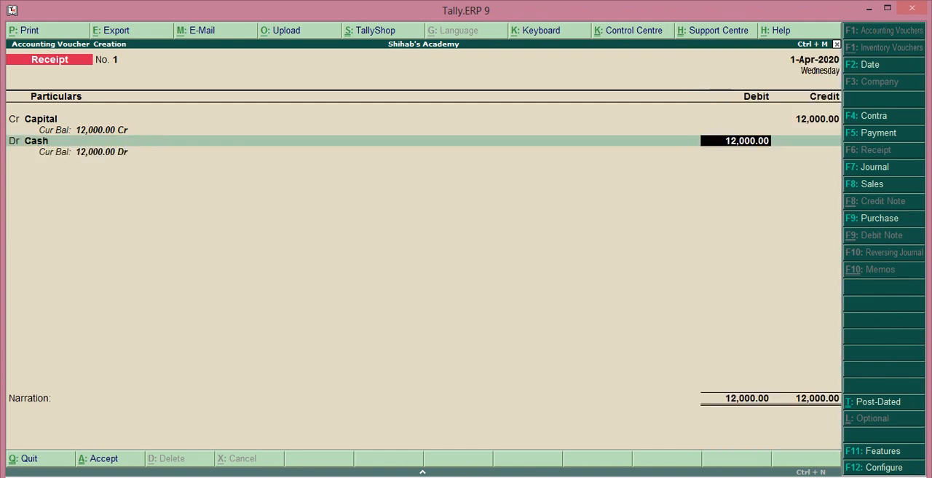
key(Return)
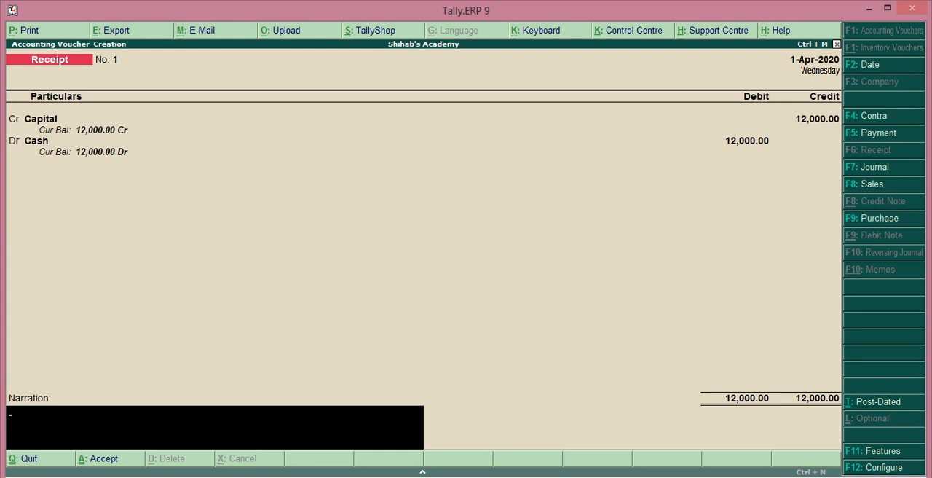
key(Return)
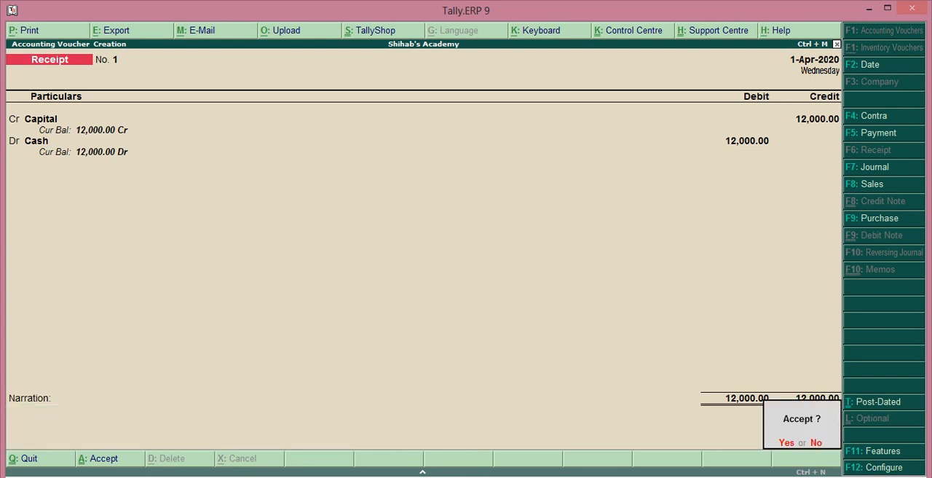
key(Return)
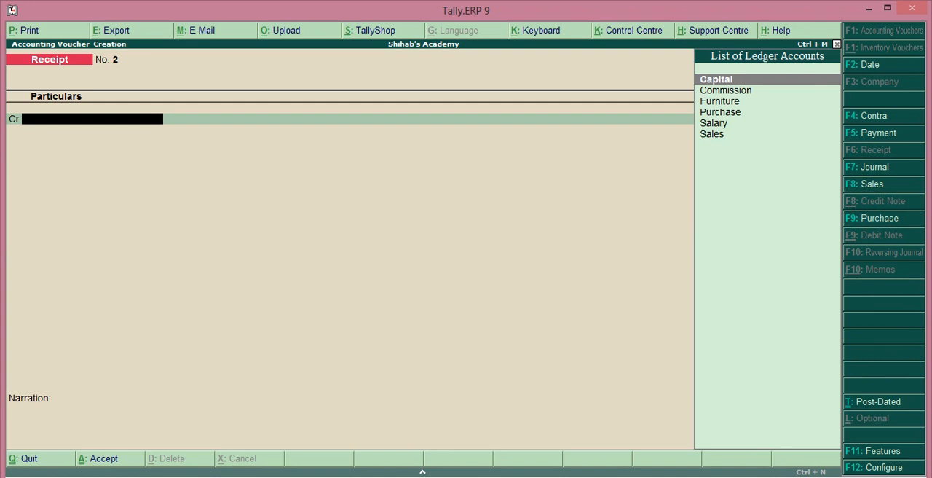
Start a purchase voucher, leave the supplier invoice number and date blank, and credit the Cash ledger with 6,000
key(F9)
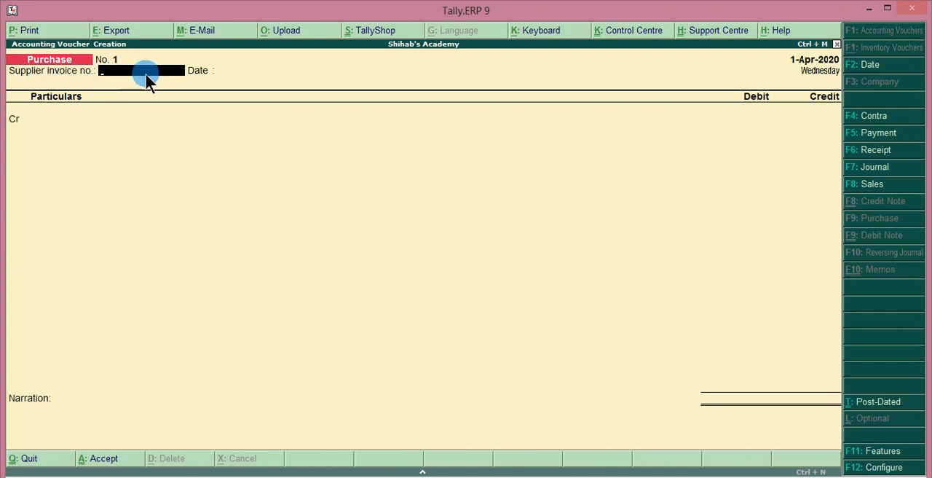
key(Return)
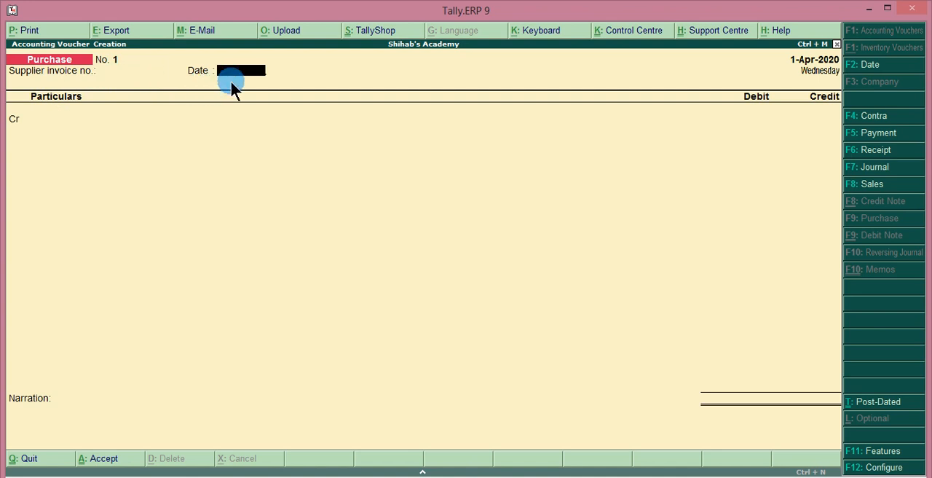
key(Return)
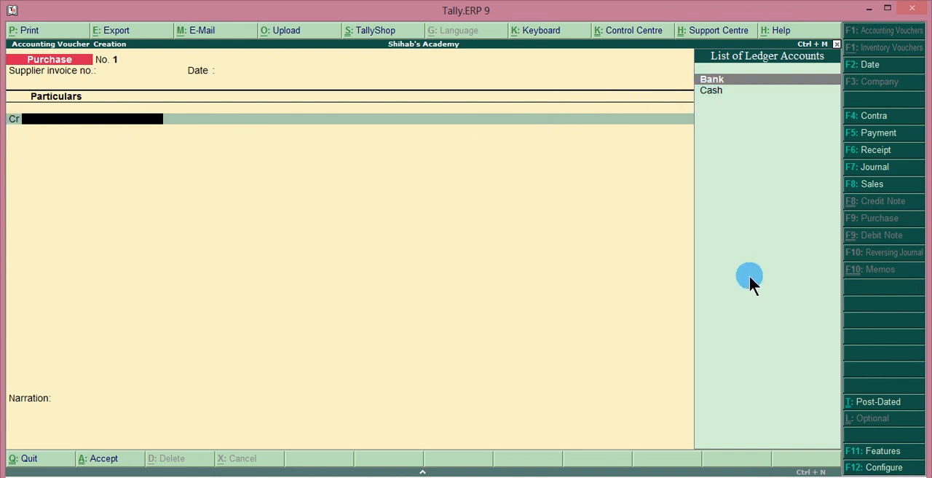
key(Down)
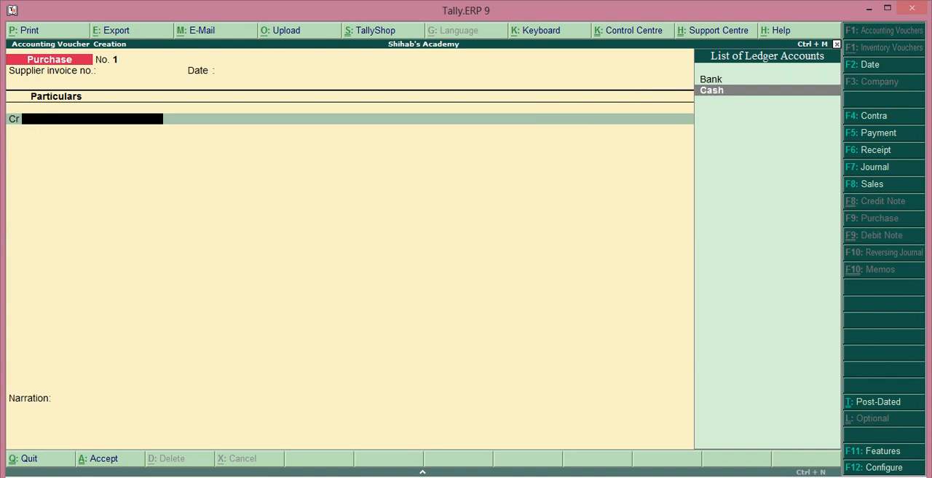
key(Return)
key(Return)
key(Return)
key(Return)
key(Return)
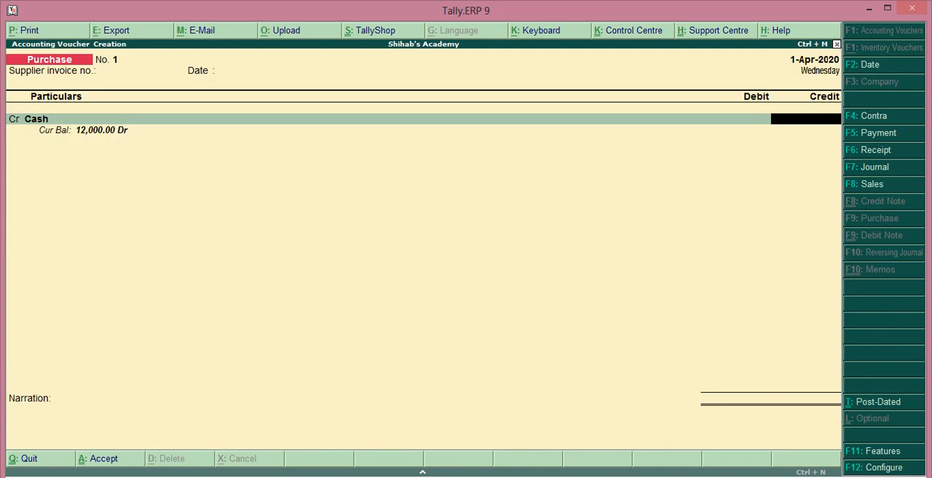
text(6000)
key(Return)
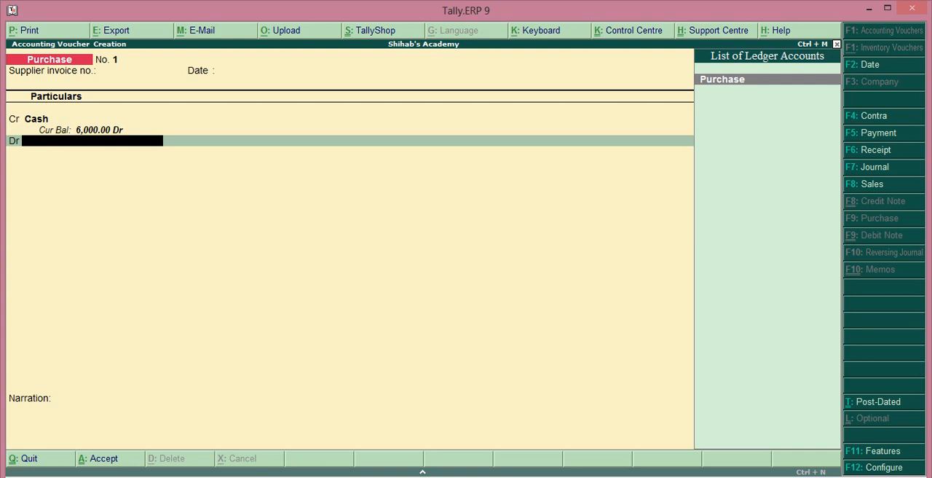
Debit the Purchase ledger with 6,000, leave the narration blank and save the purchase voucher
key(Return)
key(Return)
key(Return)
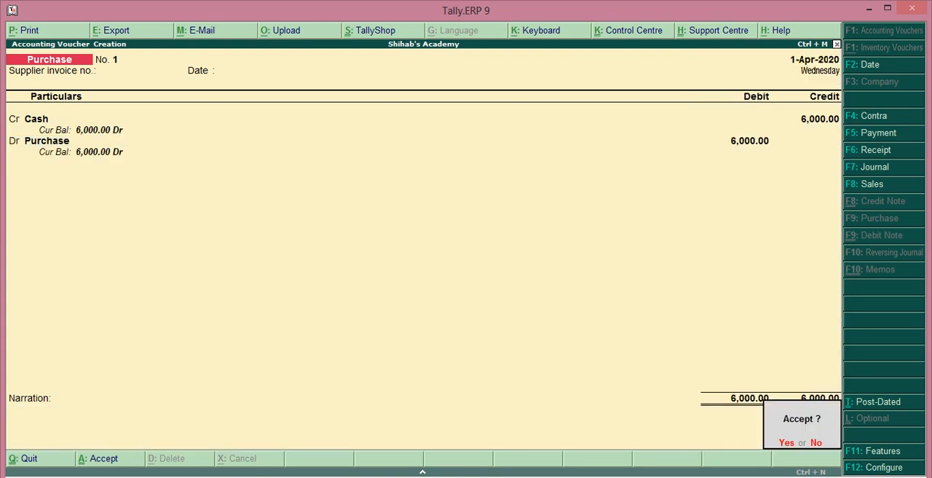
key(y)
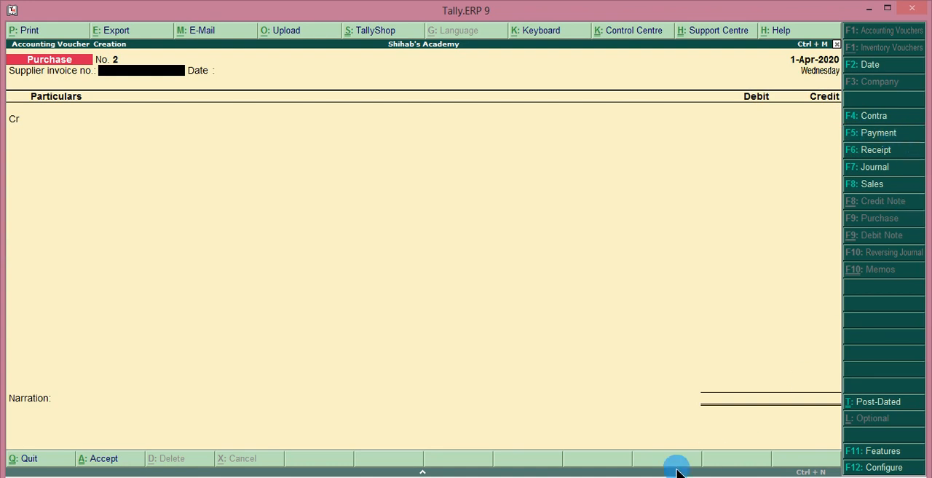
Start a payment voucher and debit the Furniture ledger with 2,000
key(F5)
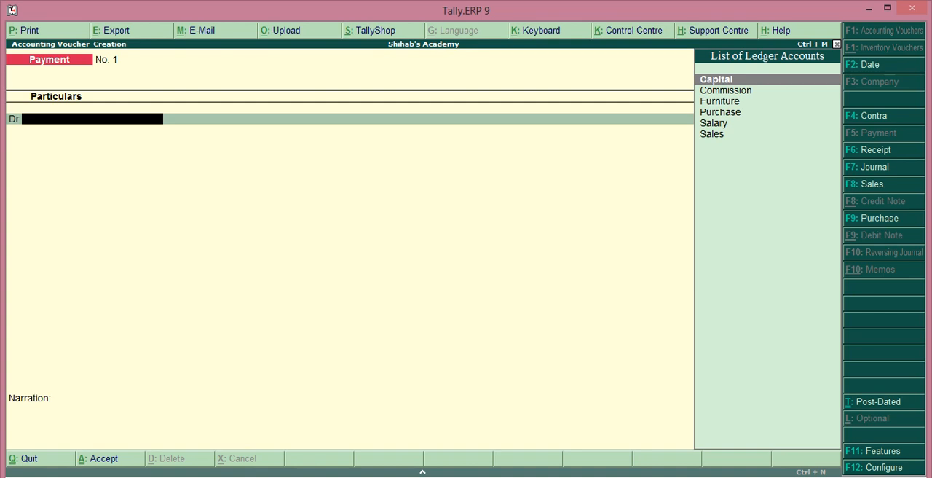
text(Fu)
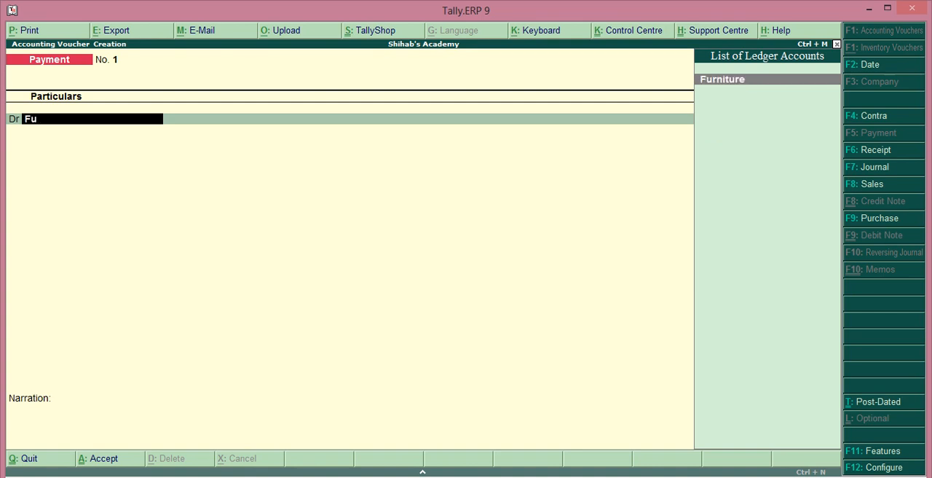
key(Return)
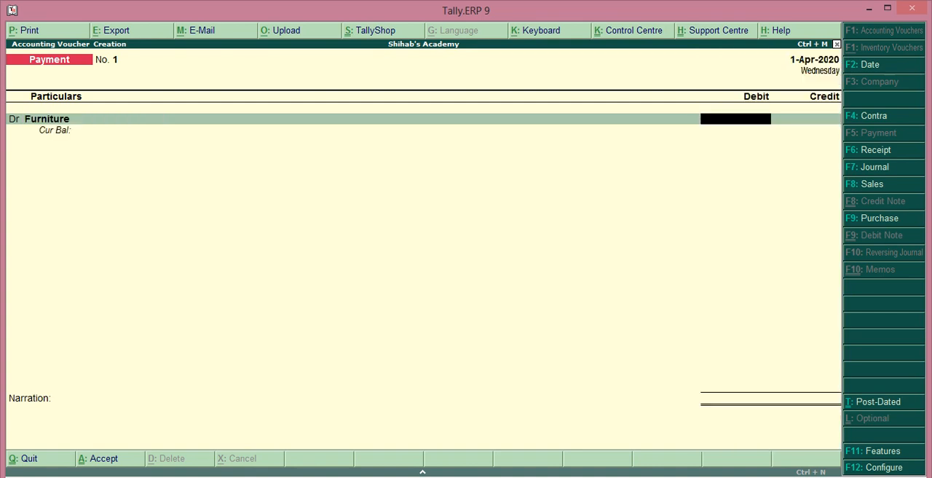
text(2000)
key(Return)
key(Return)
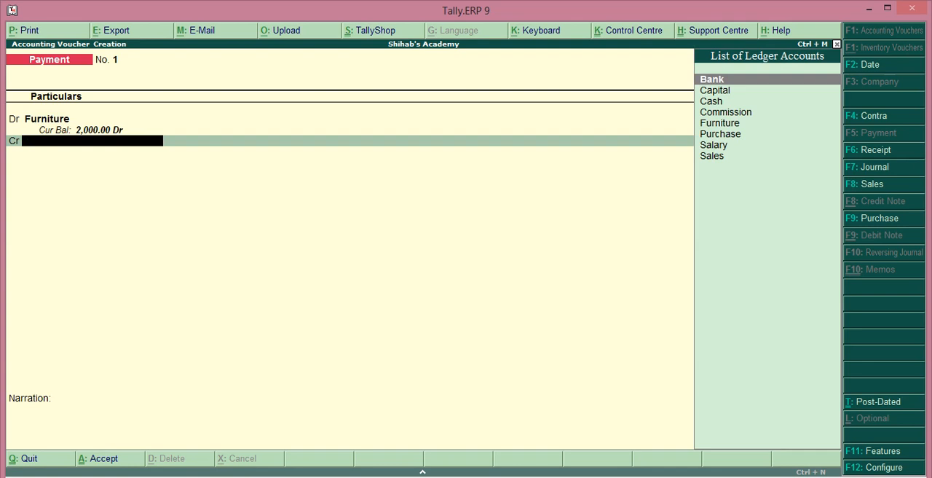
Credit the Cash ledger with 2,000 in the payment voucher, leave the narration blank and save the voucher
key(BackSpace)
key(Return)
key(Down)
key(Down)
key(Return)
key(Return)
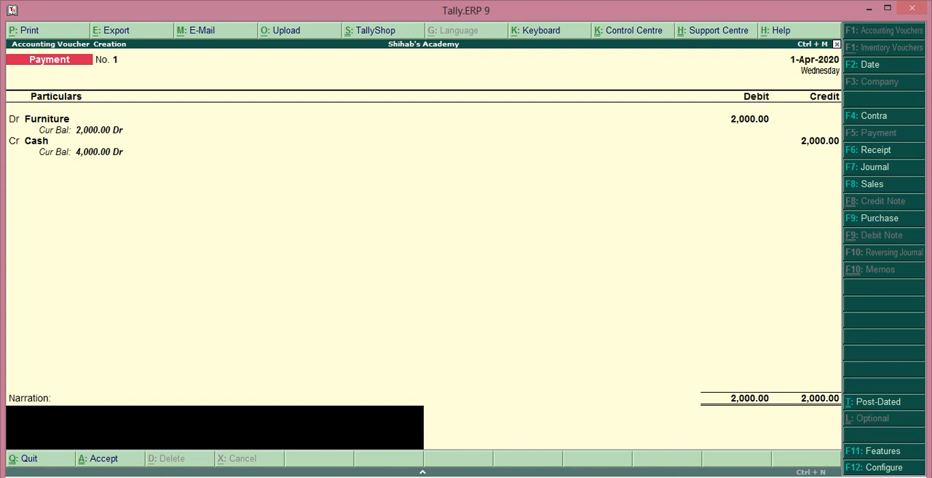
key(Return)
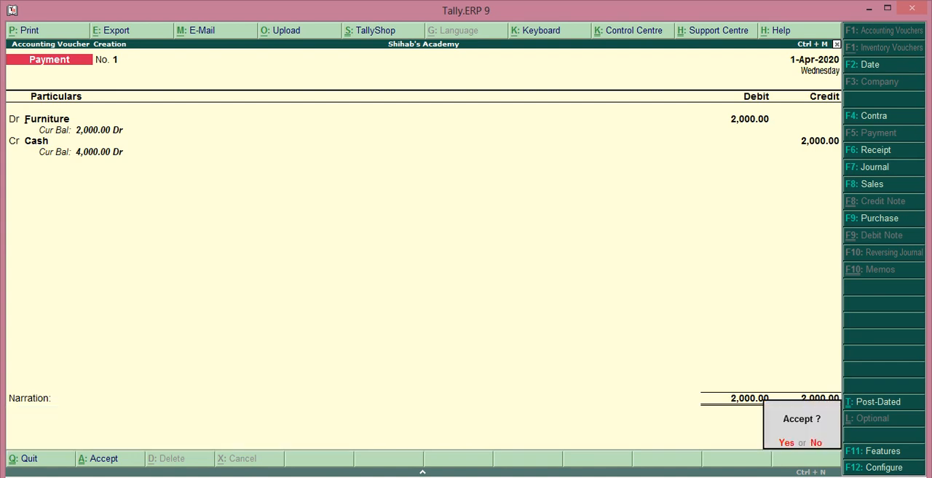
key(Return)
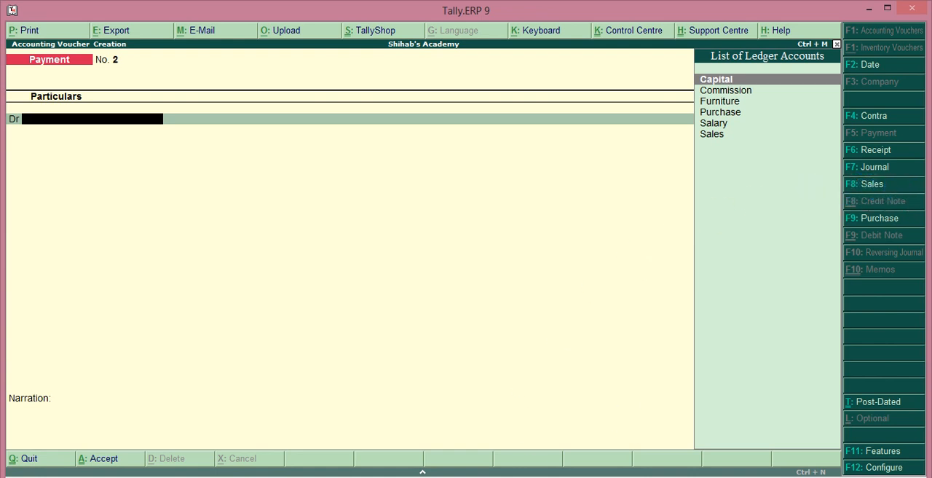
Start a sales voucher without a reference number, choose Cash as the debit ledger and leave the despatch and buyer's details at their defaults
key(F8)
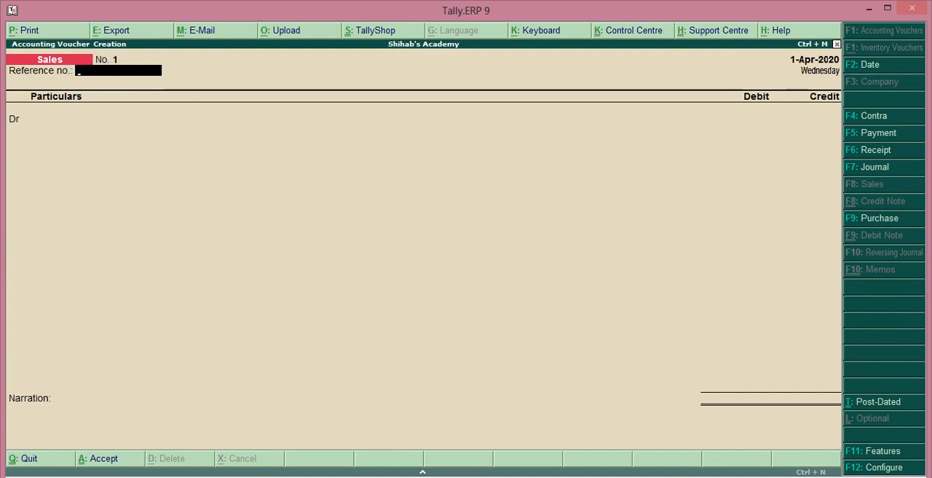
key(Return)
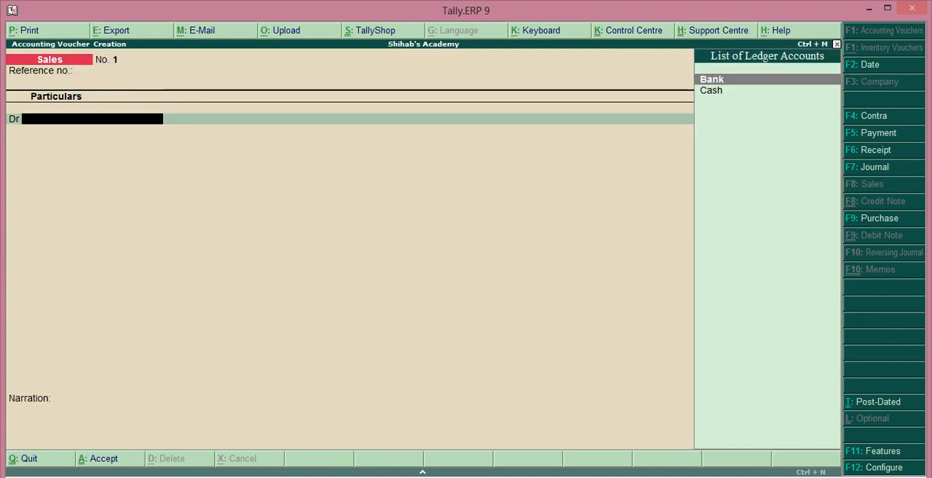
key(Down)
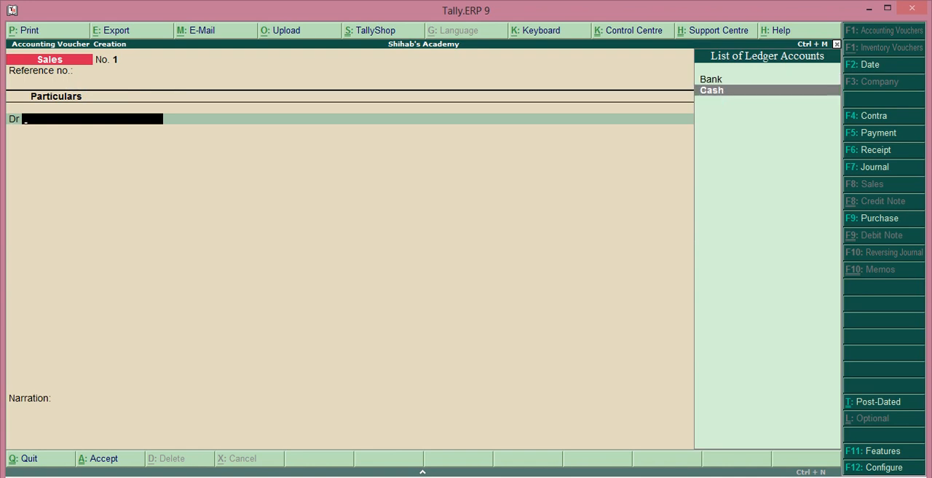
key(Return)
key(Return)
key(Return)
key(Return)
key(Return)
key(Return)
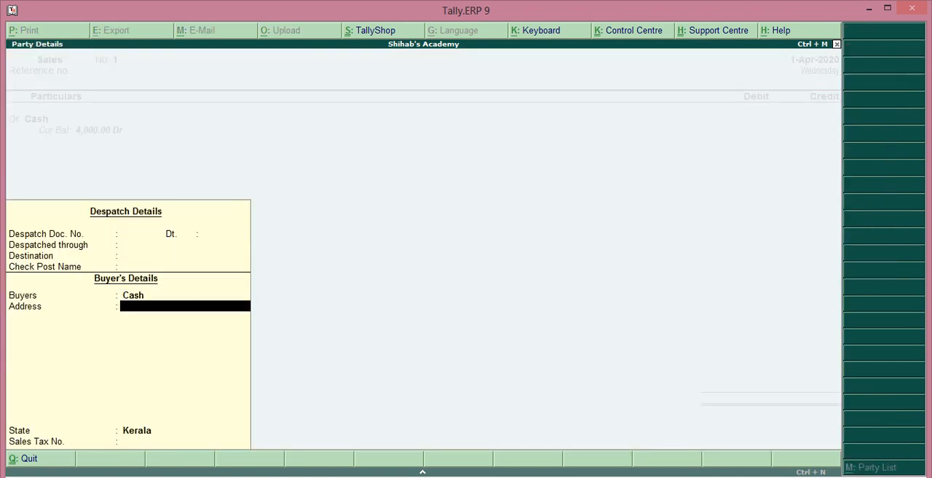
key(Return)
key(Return)
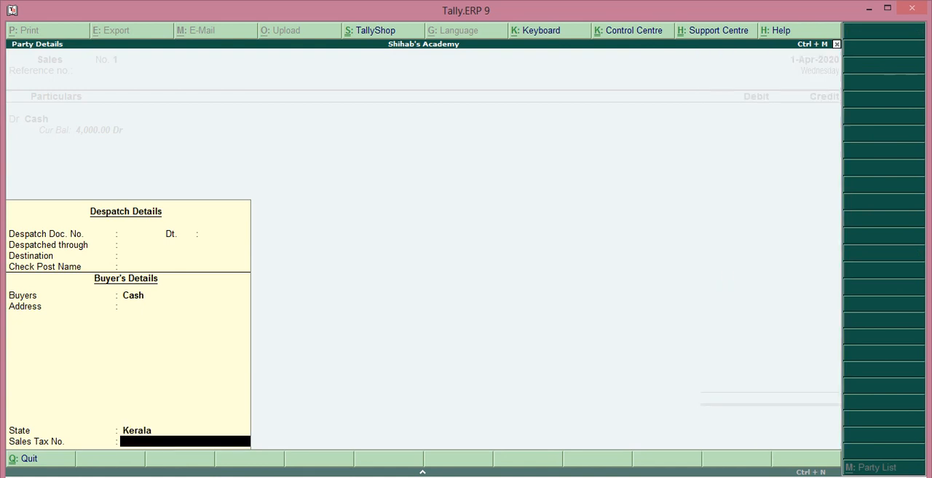
key(Return)
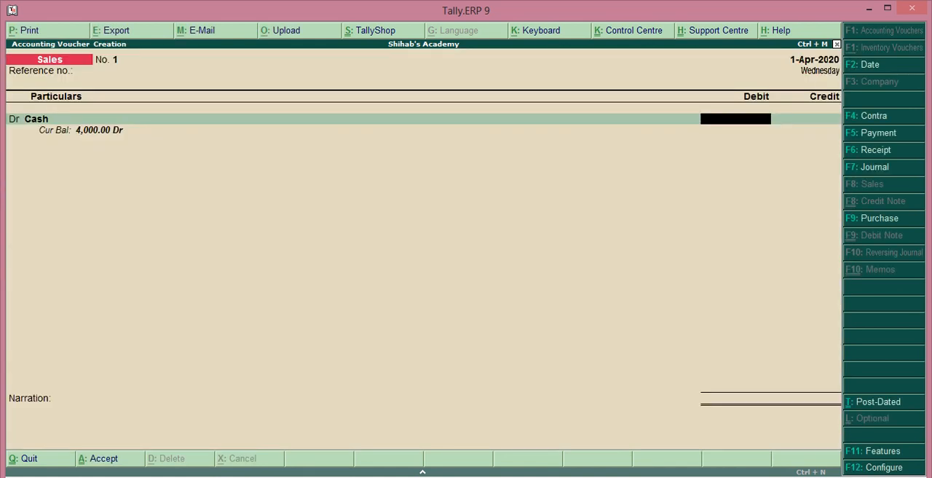
Debit Cash with 8,000, credit the Sales ledger with the same amount and save the sales voucher without a narration
text(0)
key(BackSpace)
text(8000)
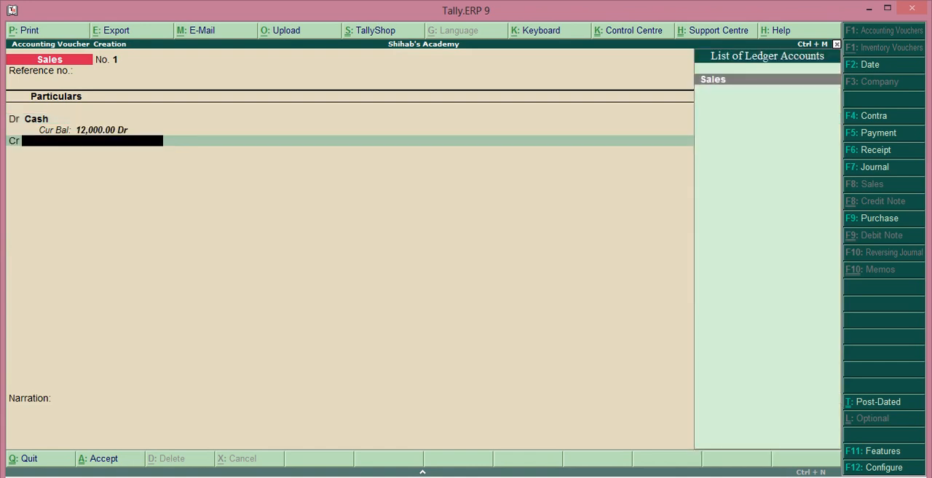
key(Return)
key(Return)
key(Return)
key(Return)
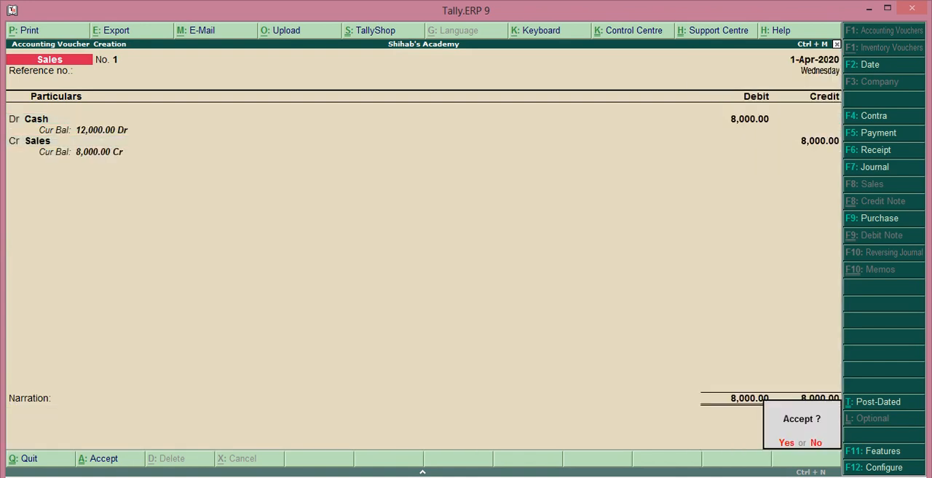
key(Return)
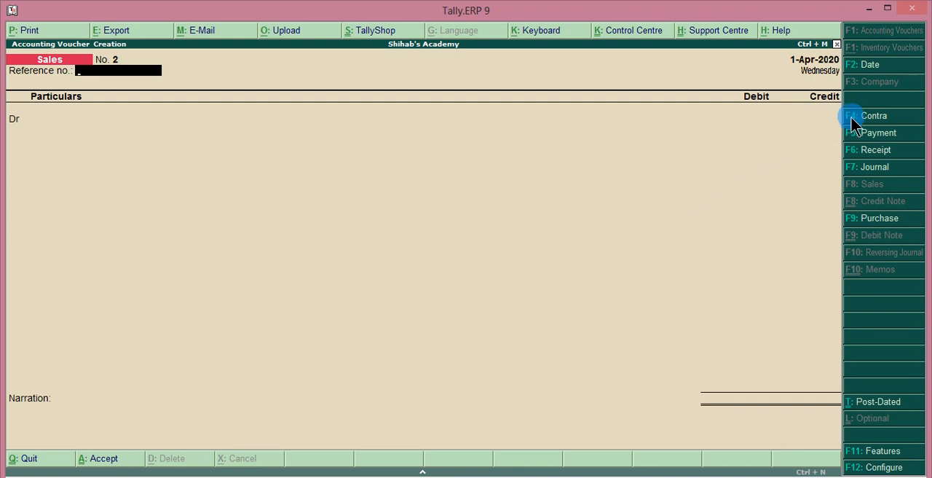
Start a contra voucher and credit the Cash ledger with 5,000
click(904, 119)
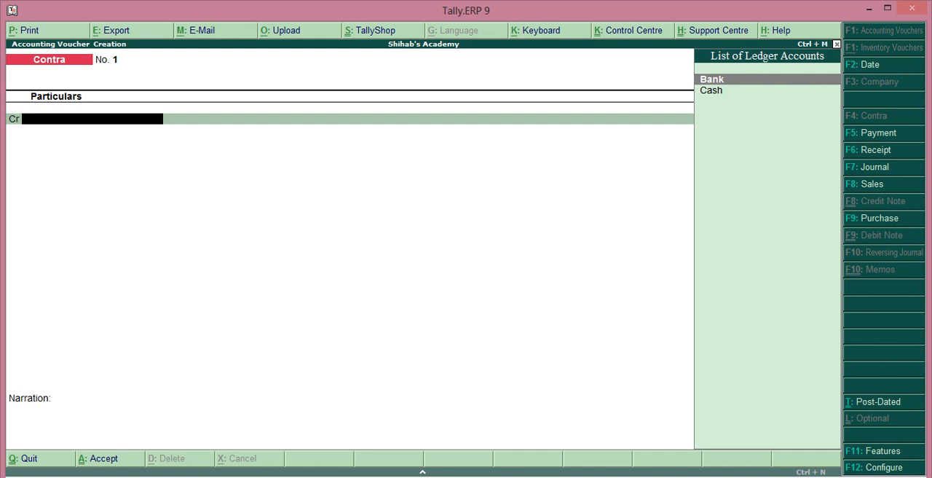
key(Down)
key(Return)
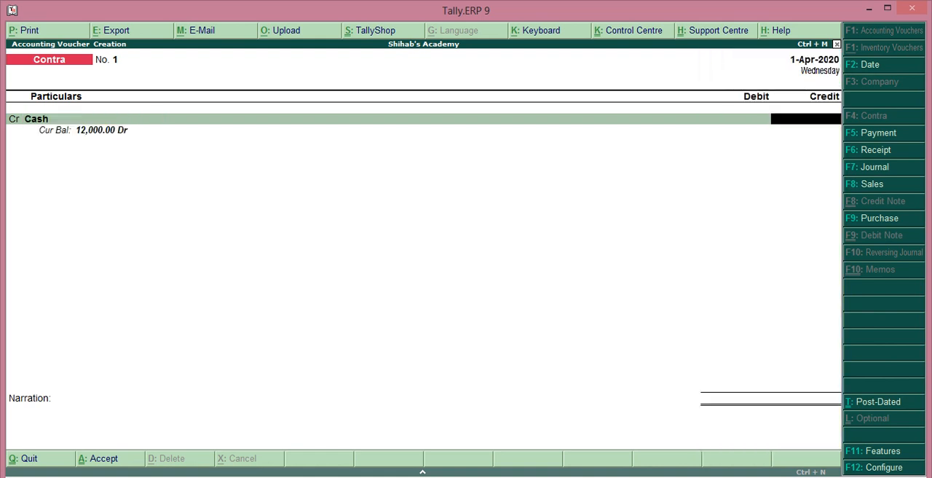
text(5000)
key(Return)
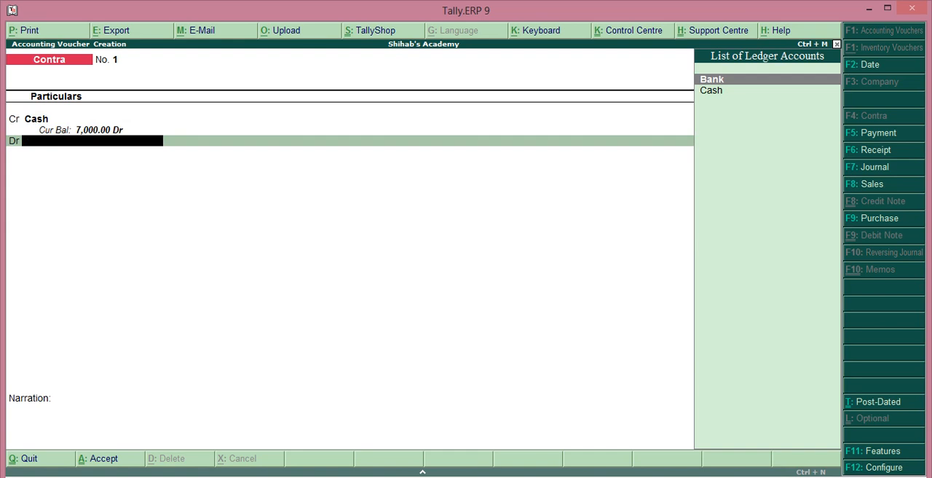
Debit the Bank ledger with 5,000, leave the bank allocation defaults and cash denominations unfilled, and save the contra voucher without a narration
key(Return)
key(Return)
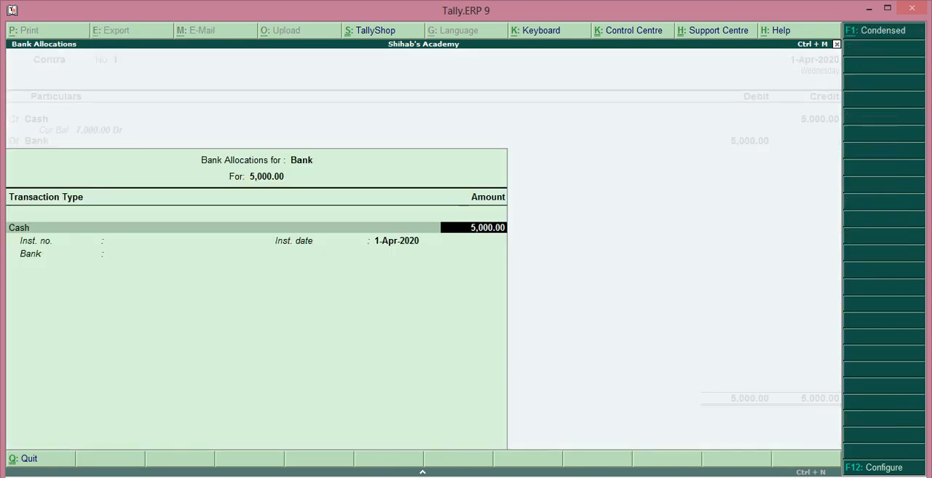
key(Return)
key(Return)
key(Return)
key(Return)
key(Return)
key(Return)
key(Return)
key(Return)
key(Return)
key(Return)
key(Return)
key(Return)
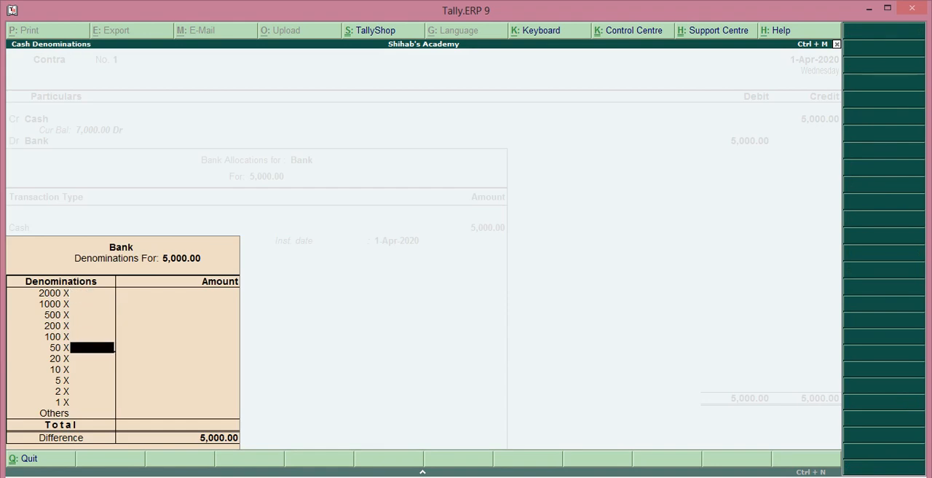
key(Return)
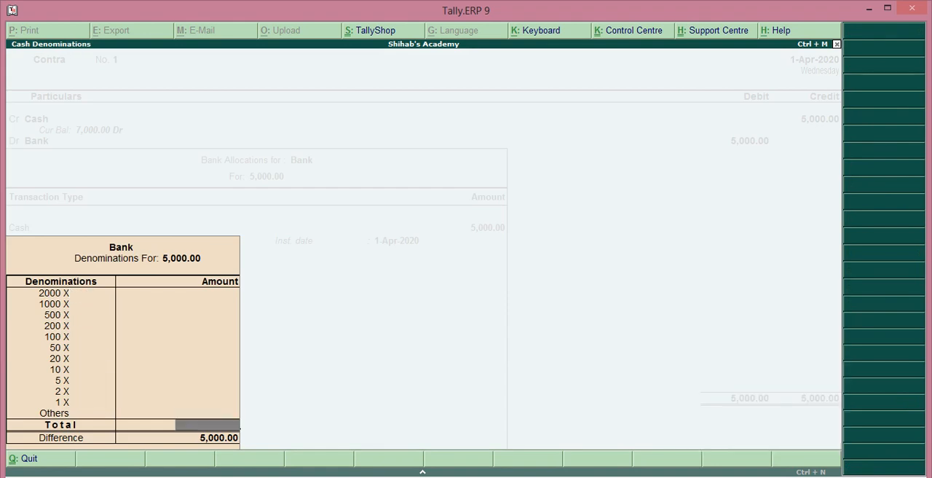
key(Return)
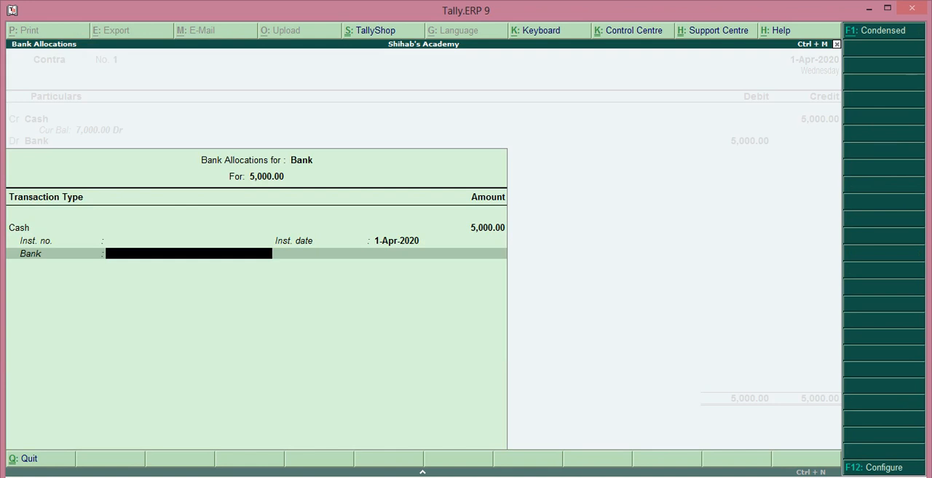
key(Return)
key(Return)
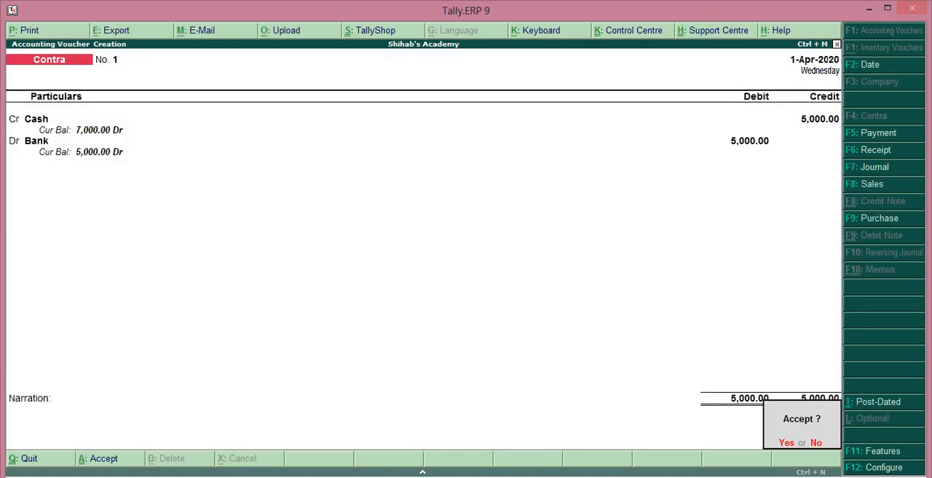
key(Return)
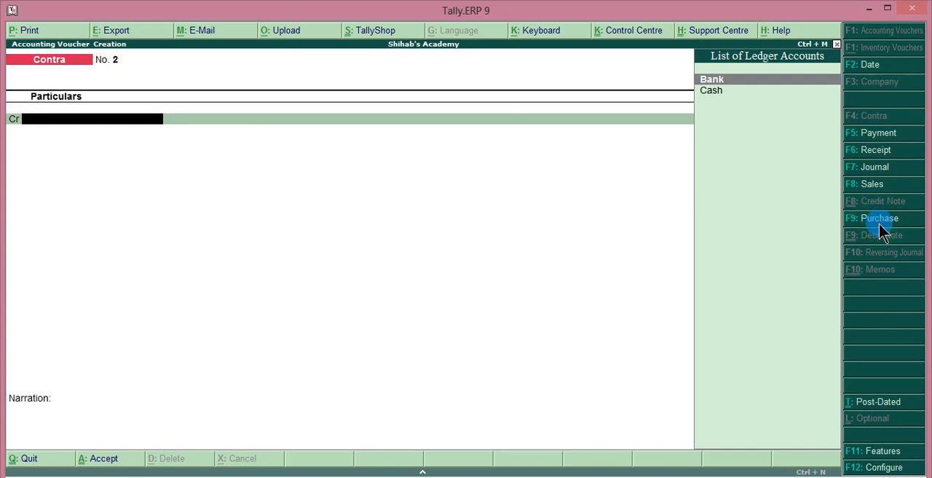
Start a purchase voucher, leave the supplier invoice and party details at their defaults, and credit the Bank ledger with 4,000
key(F9)
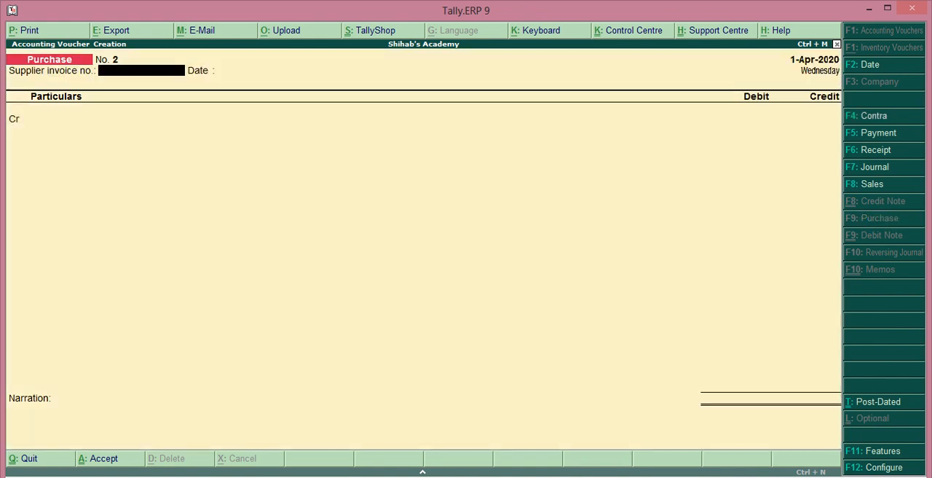
key(Return)
key(Return)
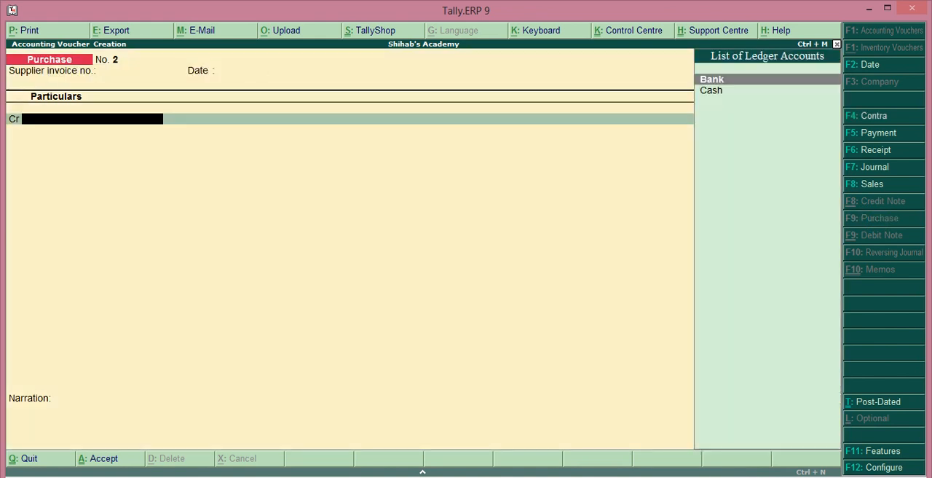
key(Return)
key(Return)
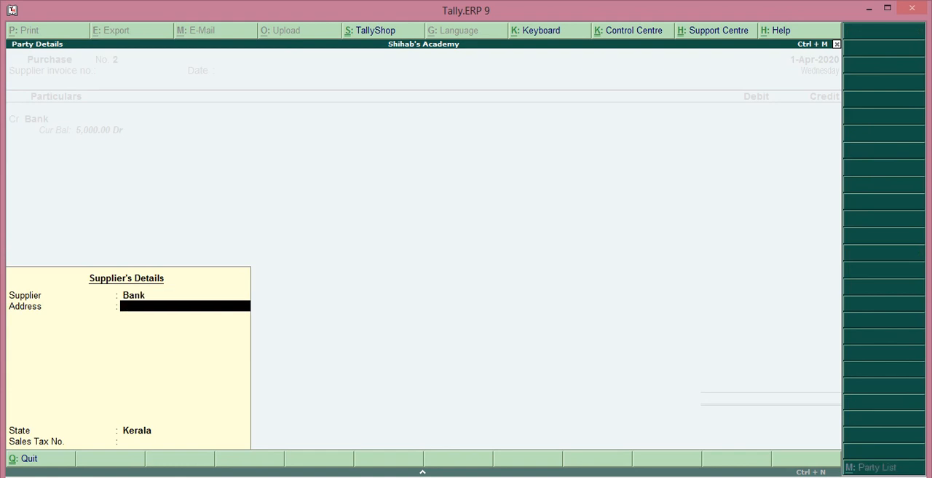
key(Return)
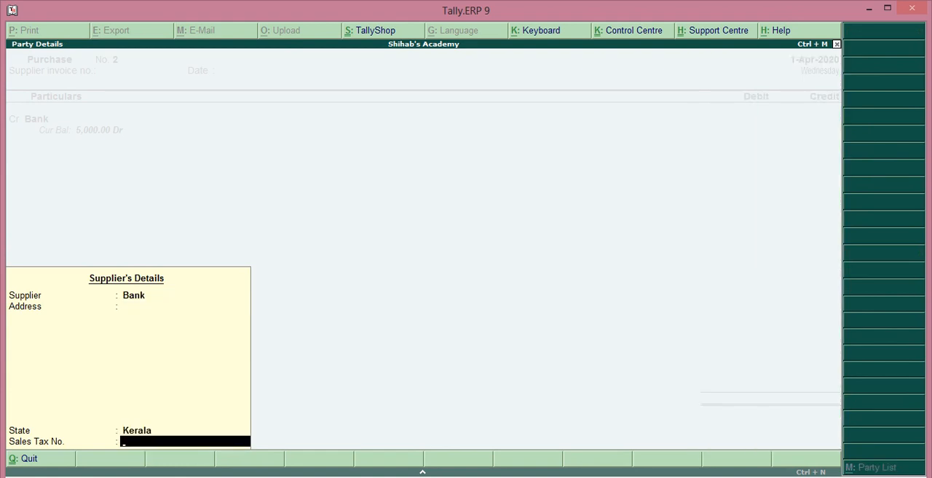
key(Return)
text(4)
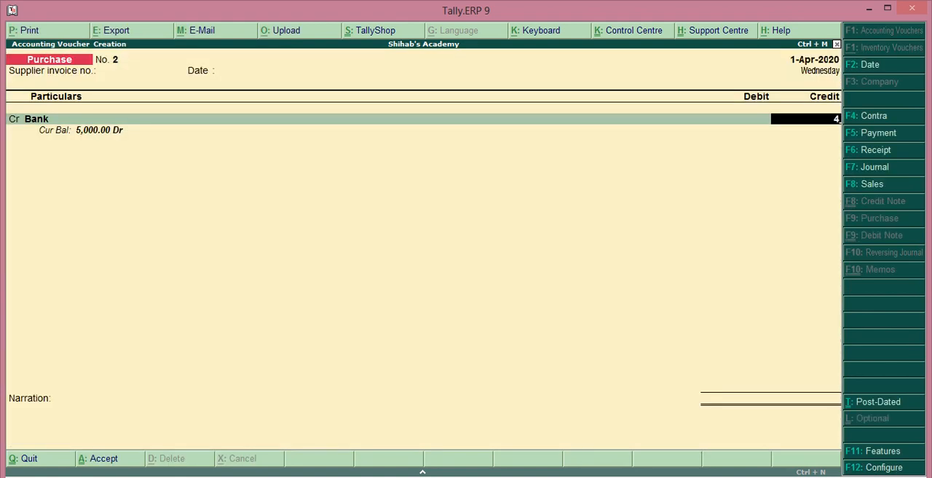
text(000)
key(Return)
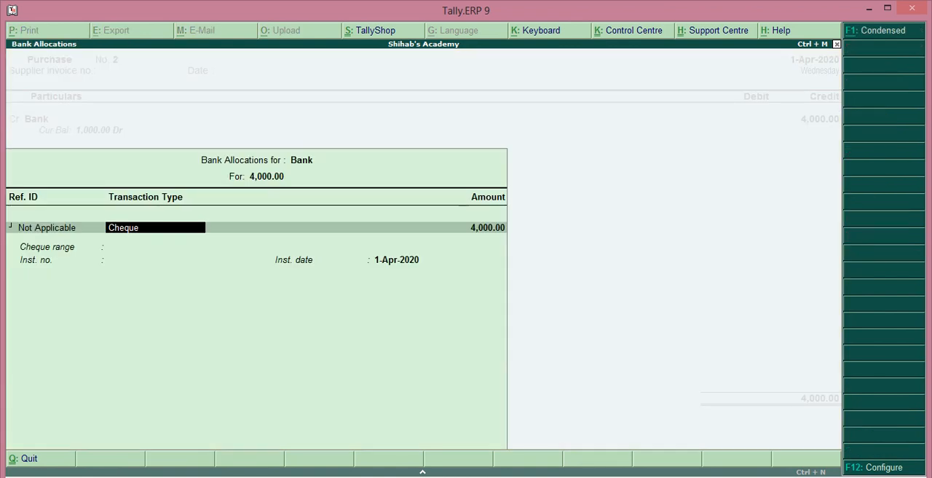
Allocate the 4,000 bank payment as a Cheque with cheque range Not Applicable and no instrument number
key(Return)
key(Return)
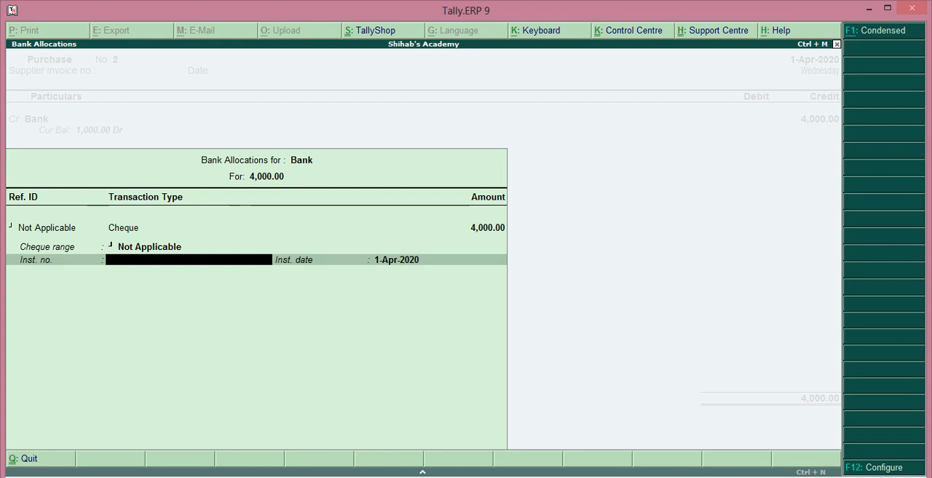
key(Return)
Debit the Purchase ledger with 4,000 and save the purchase voucher without a narration
key(Return)
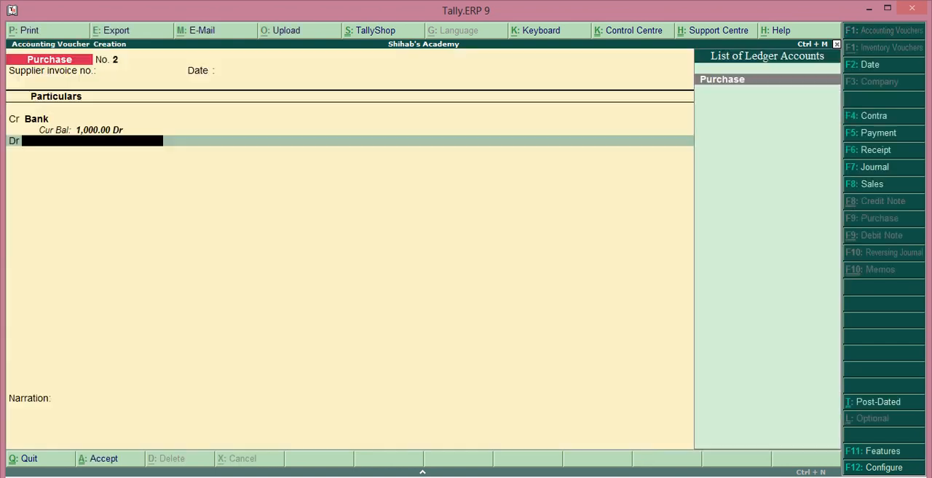
key(Return)
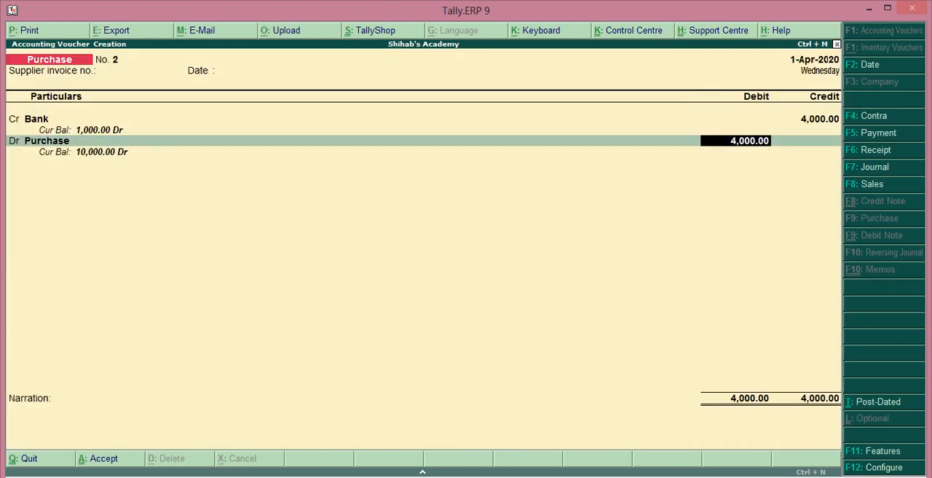
key(Return)
key(Return)
key(Return)
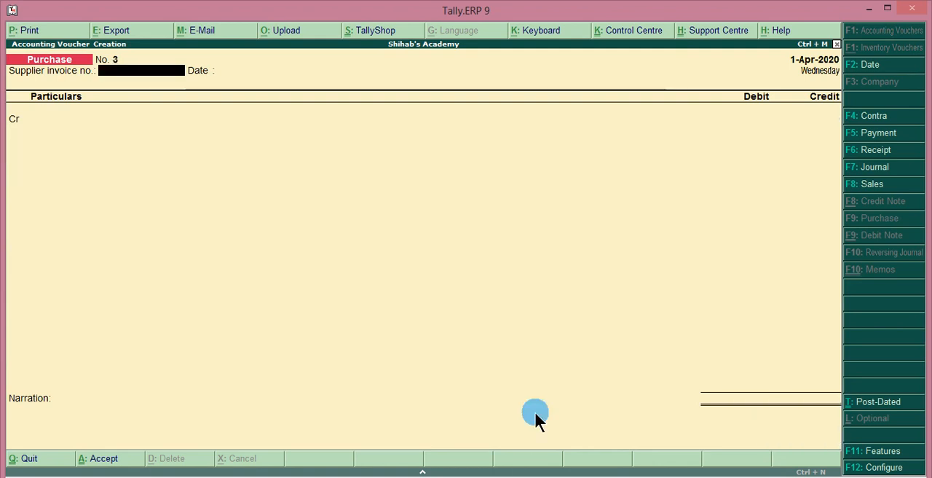
Start another sales voucher, leave the reference number and party details at their defaults, and debit the Cash ledger with 3,000
click(873, 185)
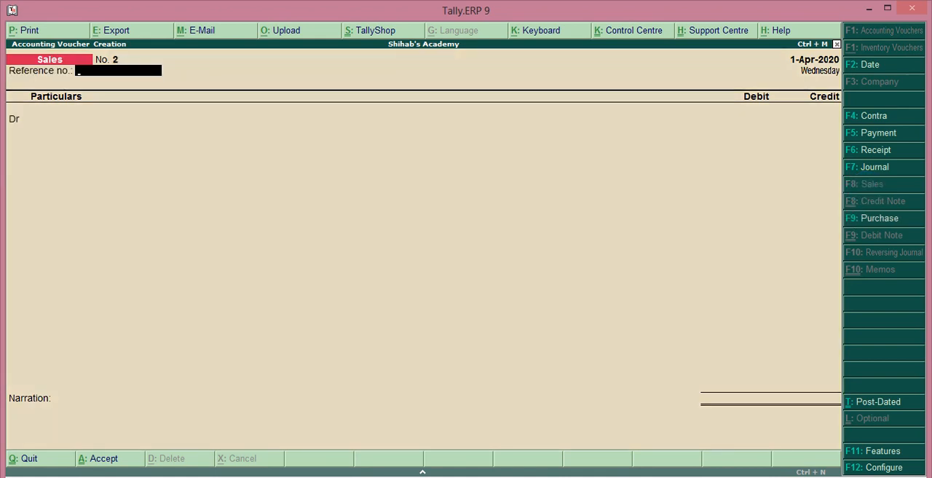
key(Return)
key(Down)
key(Return)
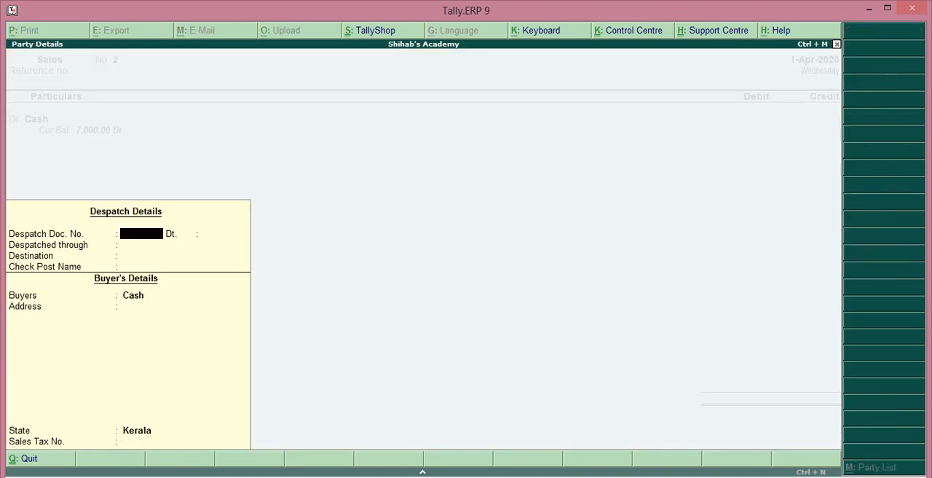
key(Return)
key(Return)
key(Return)
key(Return)
key(Return)
key(Return)
key(Return)
key(Return)
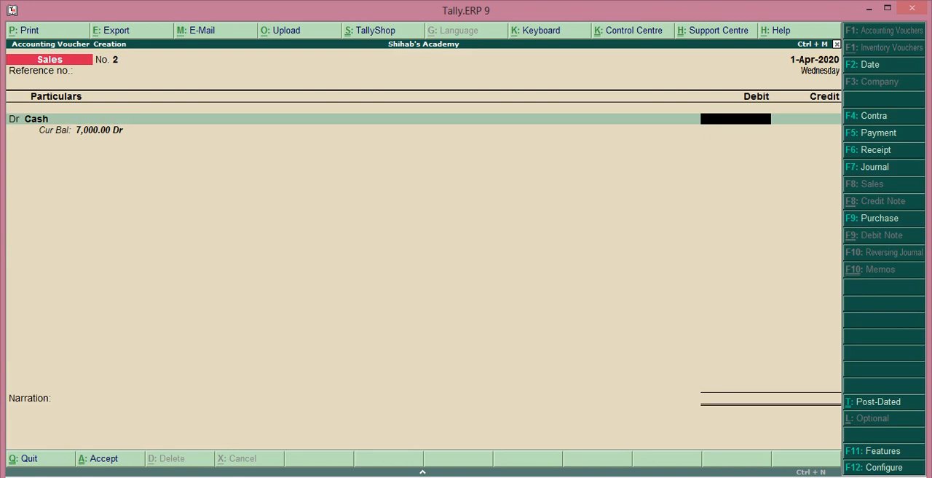
text(3000)
key(Return)
Credit the Sales ledger with 3,000, leave the narration blank and save the sales voucher
key(Return)
key(Return)
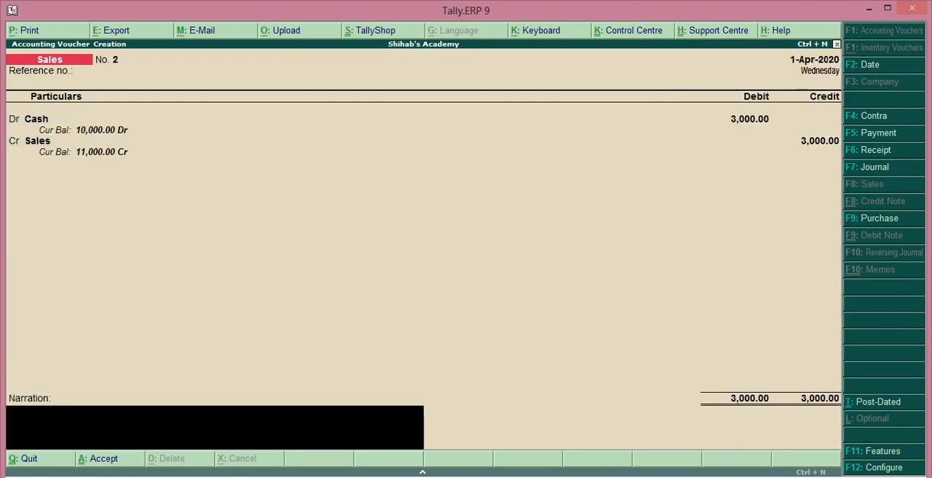
key(Return)
key(Return)
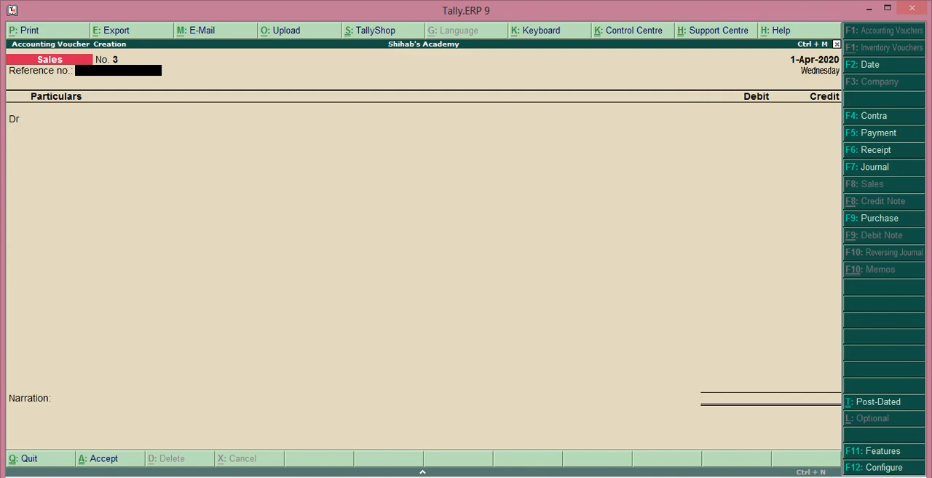
Start a contra voucher, credit the Cash ledger with 2,000 and choose Bank as the debit ledger
click(903, 118)
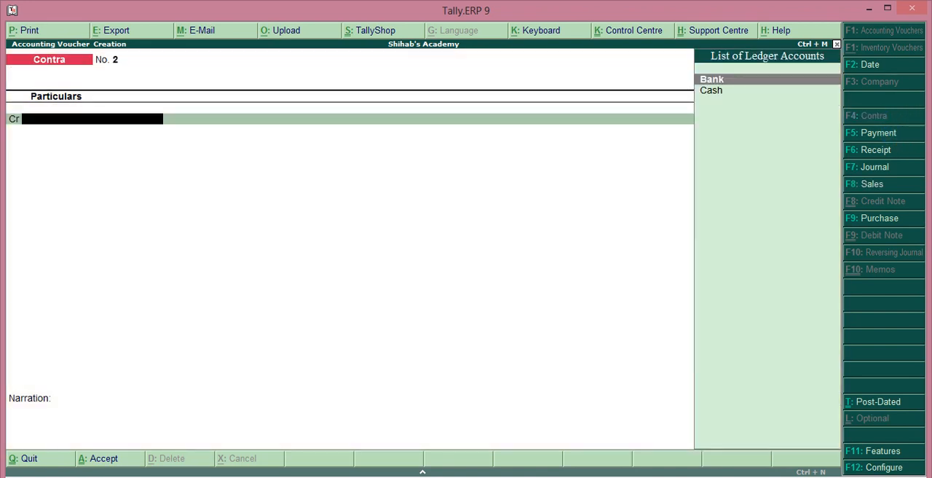
key(Down)
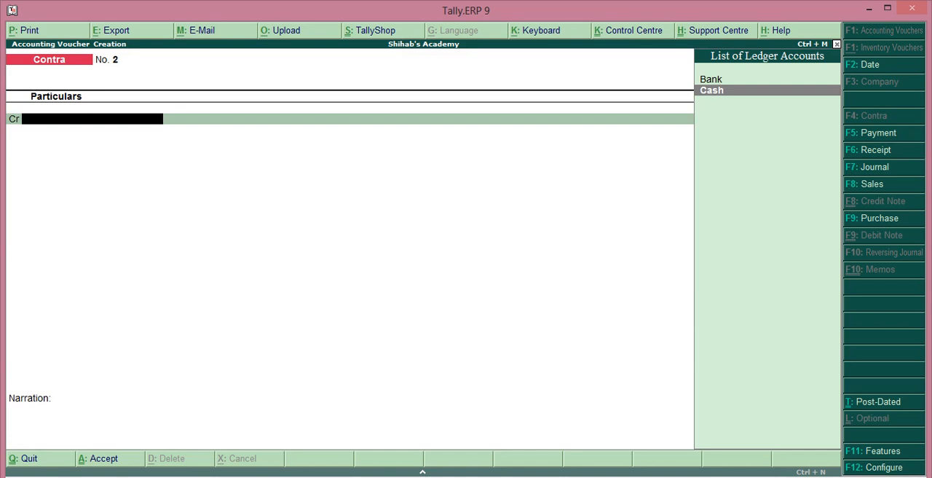
key(Return)
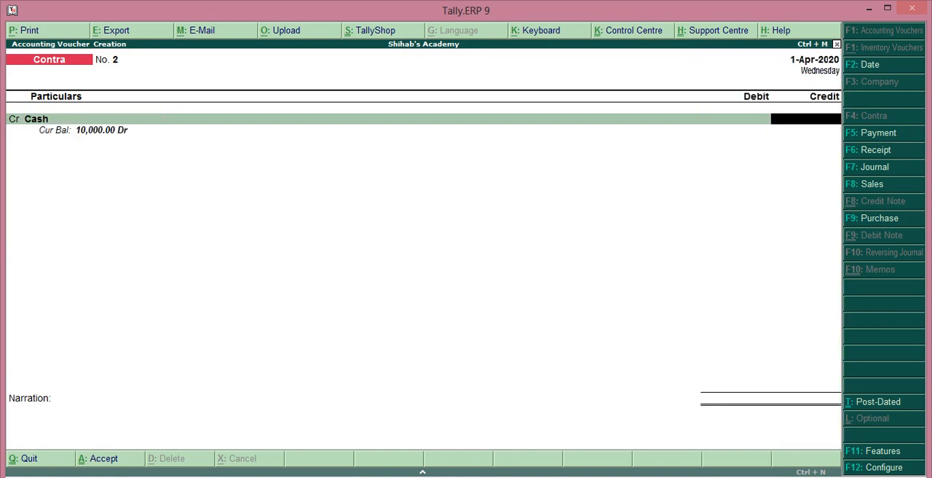
text(2,)
text(000)
key(Return)
key(Return)
key(Return)
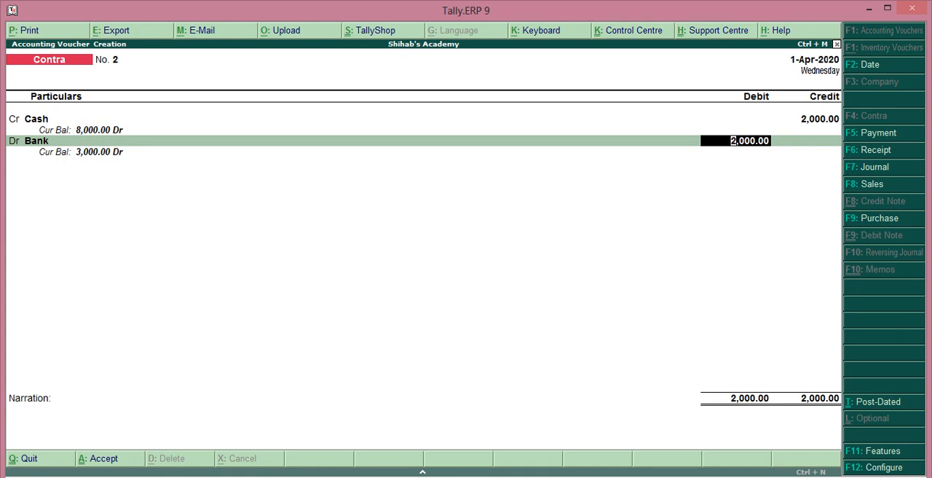
Debit Bank with 2,000 as a Cash transaction without denominations, and save the contra voucher without a narration
key(Return)
key(Return)
key(Return)
key(Return)
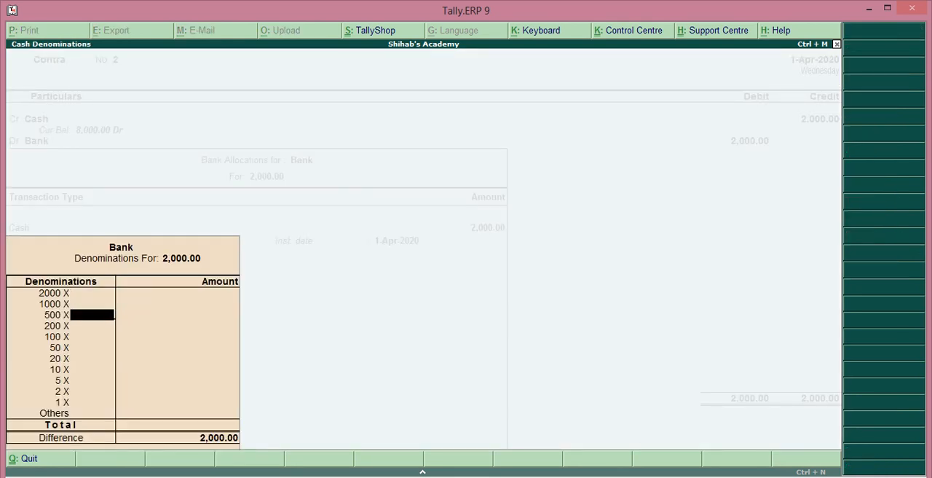
key(Return)
key(Return)
key(Return)
key(Return)
key(Return)
key(Return)
key(Return)
key(Return)
key(Return)
key(Return)
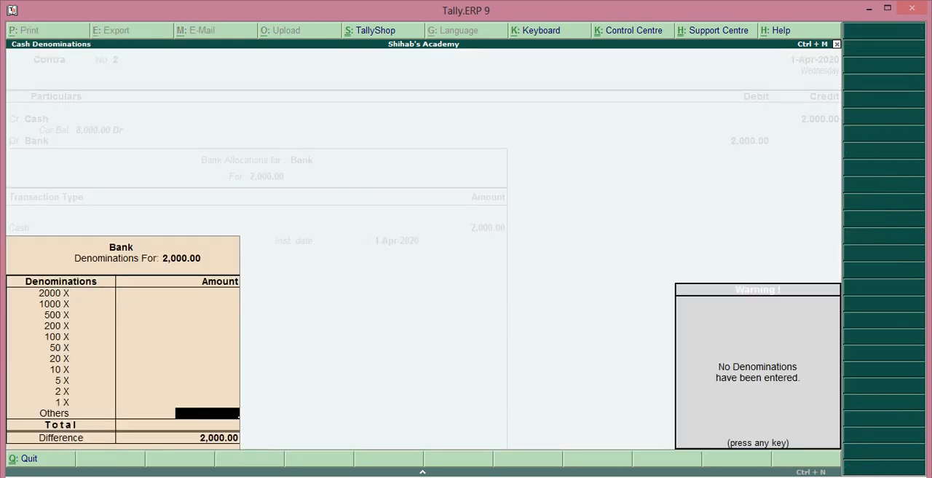
key(Return)
key(Return)
key(Return)
key(Return)
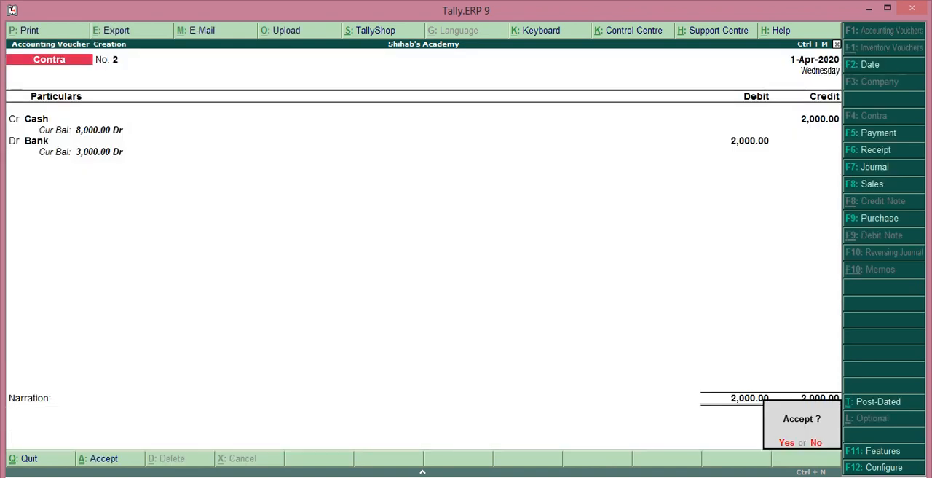
key(Return)
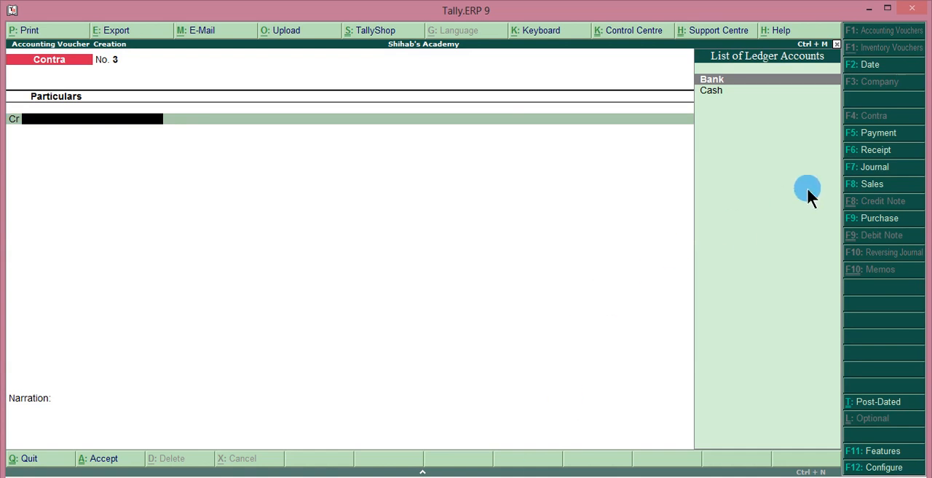
Start a payment voucher, debit the Salary ledger with 400 and credit the Bank ledger with 400
key(F5)
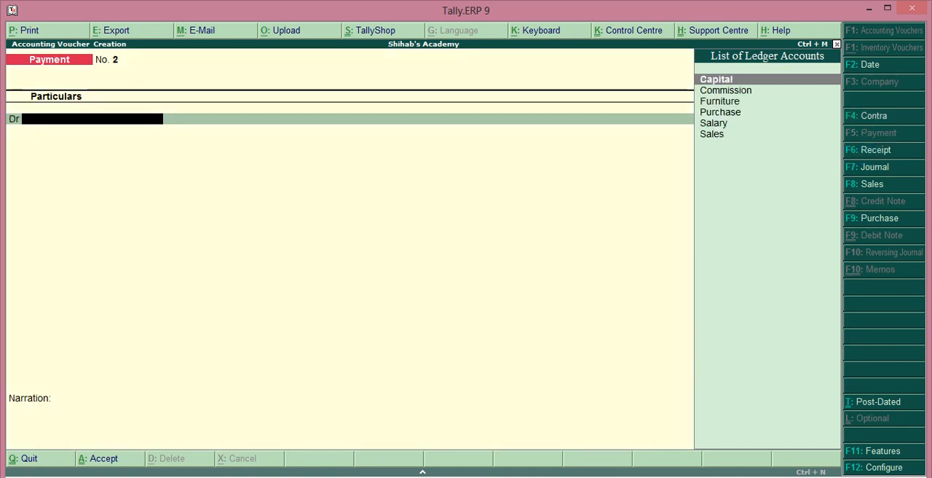
text(Sa)
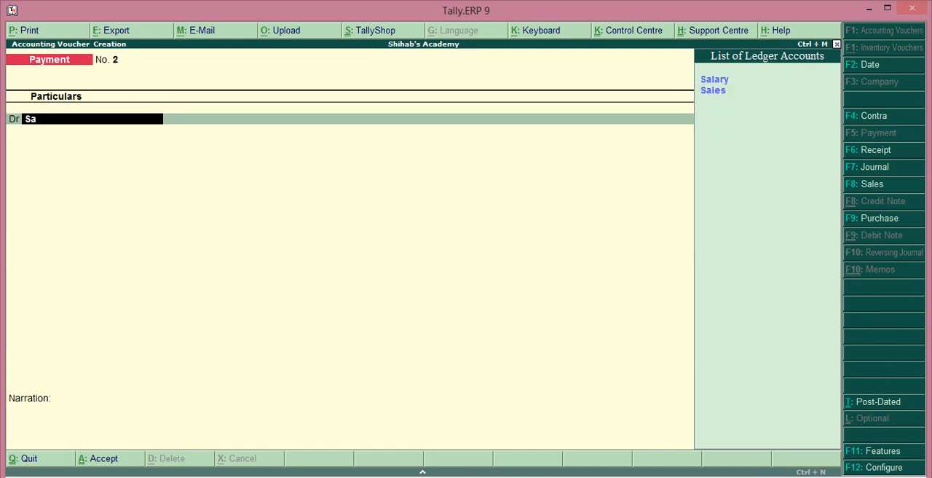
key(Return)
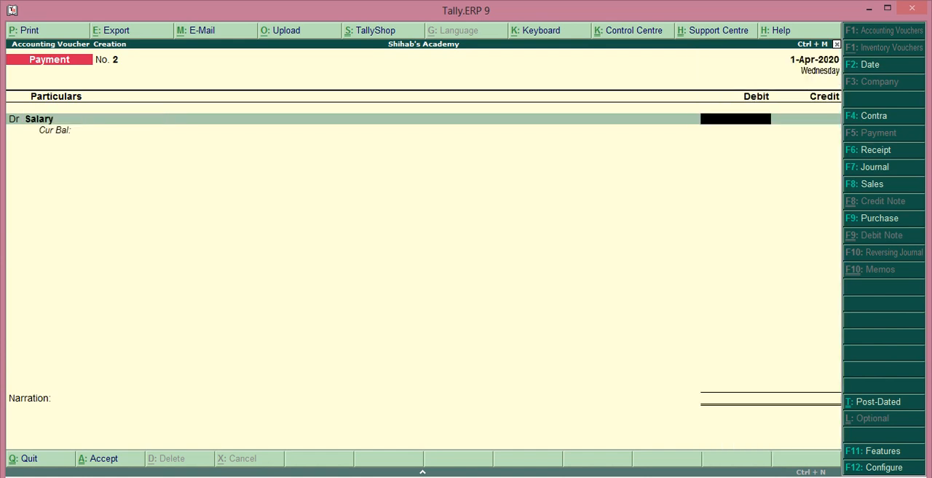
text(400)
key(Return)
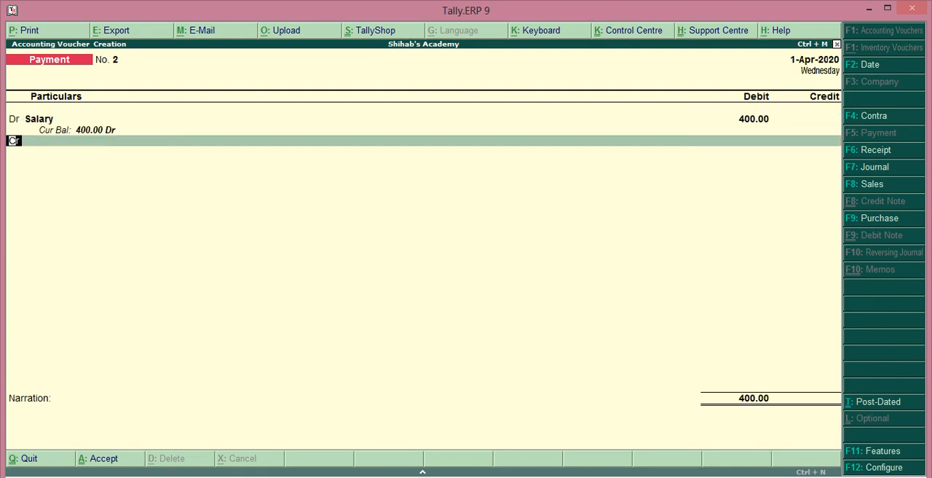
key(Return)
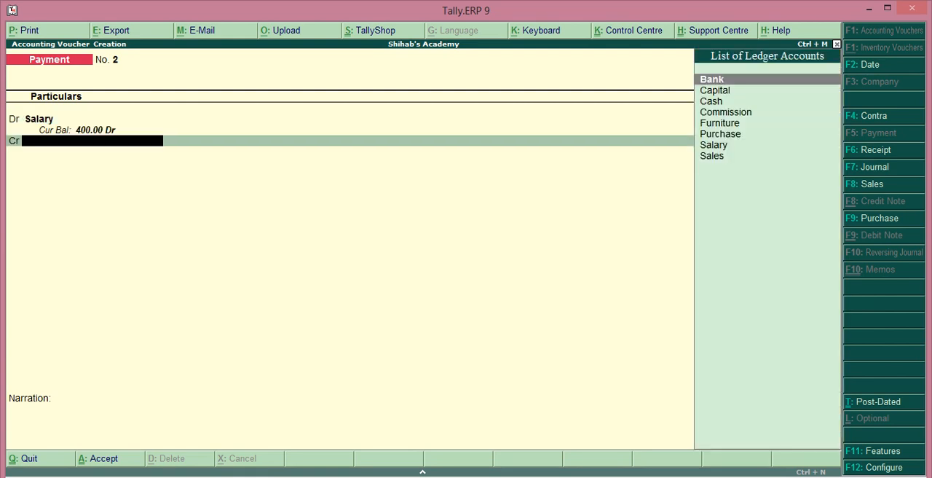
key(Return)
Allocate the 400 as a Cheque with cheque range Not Applicable and no instrument number, and save the payment voucher without a narration
key(Return)
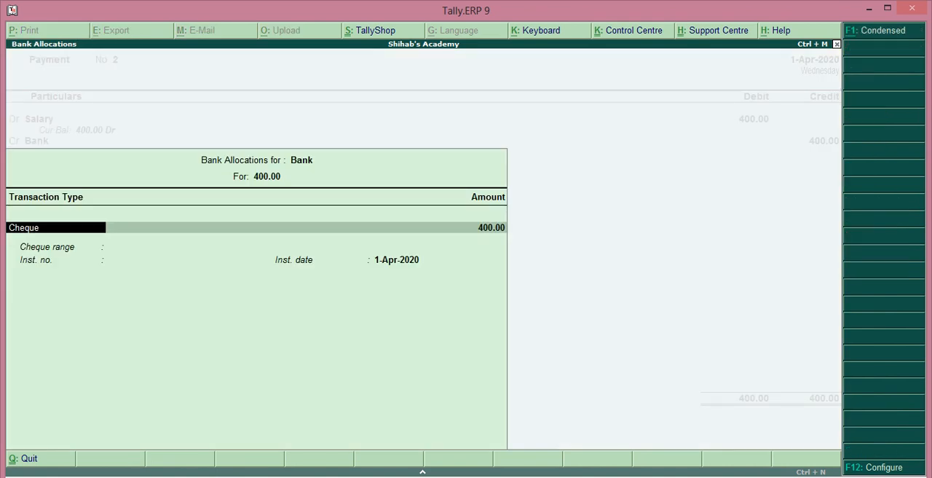
key(Return)
key(Return)
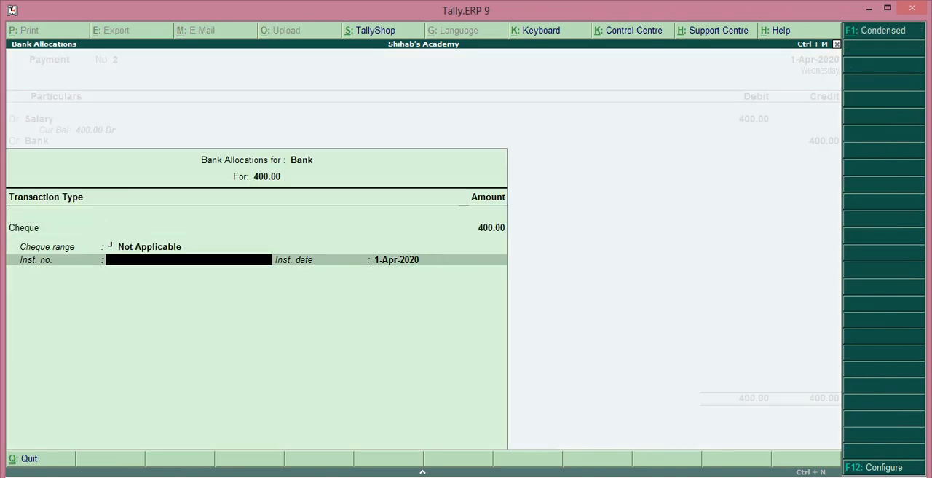
key(Return)
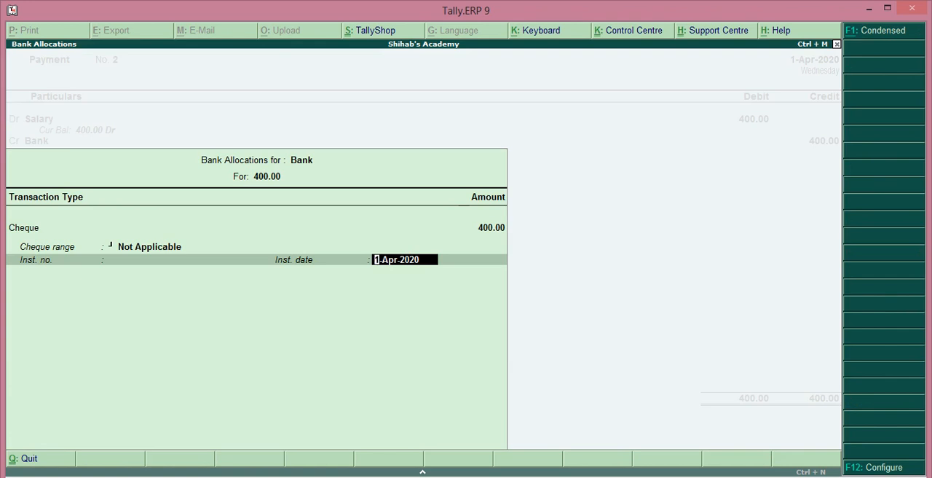
key(Return)
key(Return)
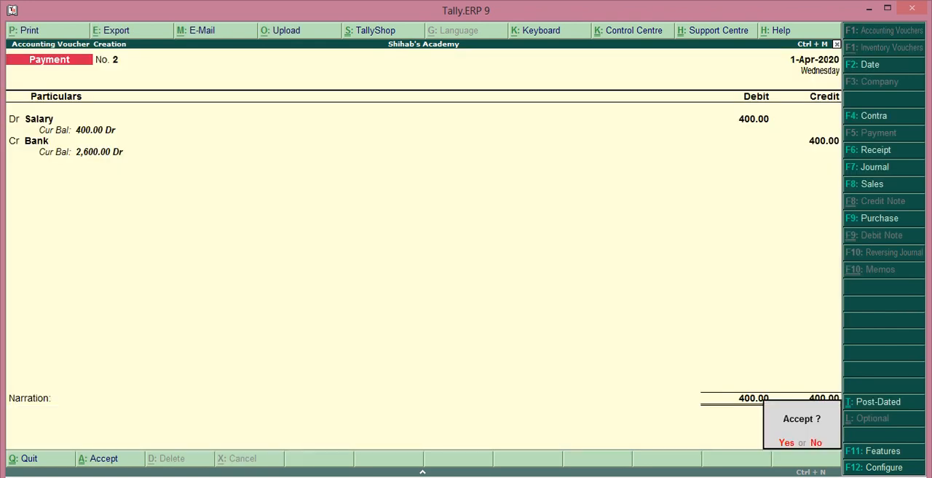
key(Return)
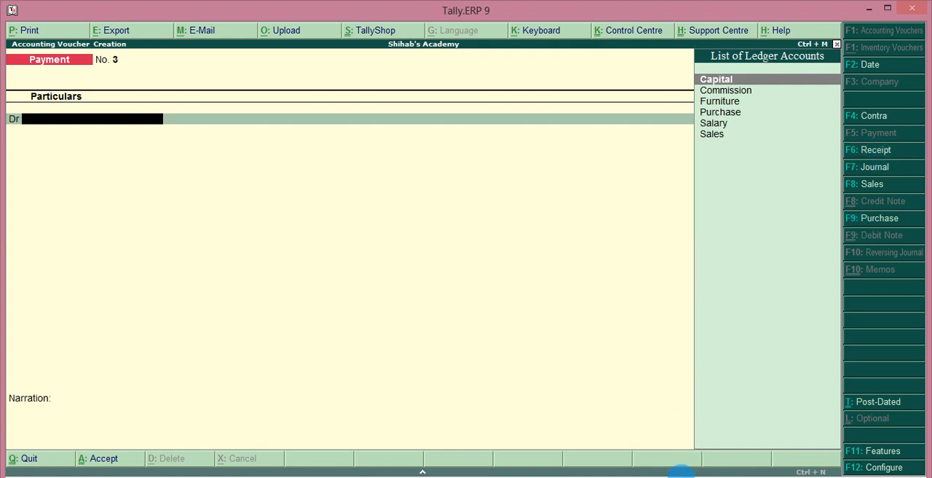
Start a receipt voucher and credit the Commission ledger with 200
key(F6)
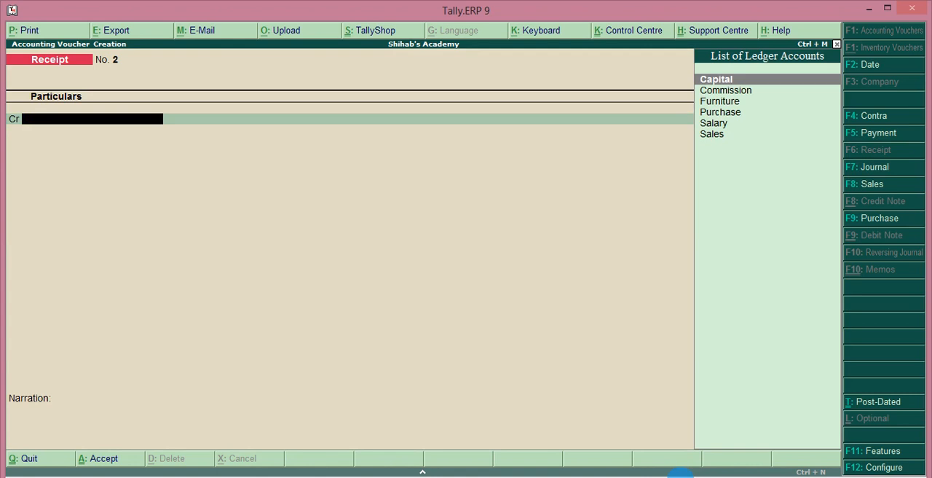
key(Down)
key(Return)
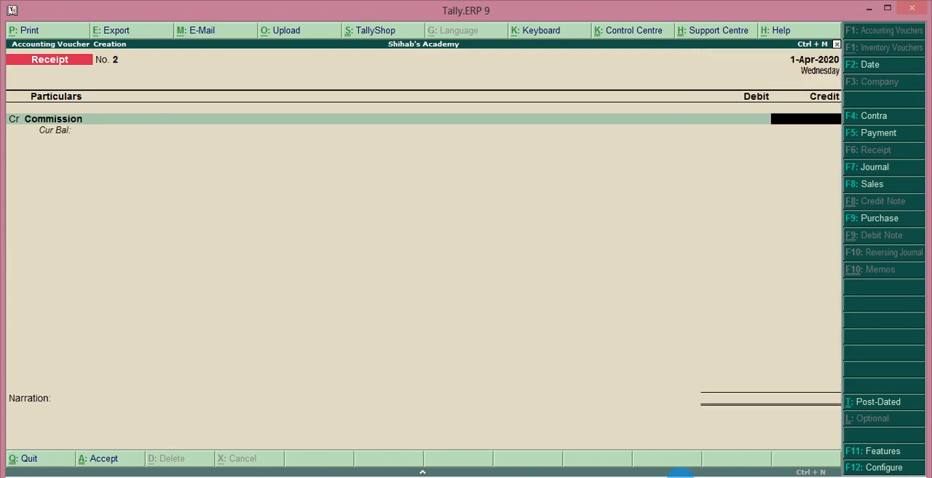
text(200)
key(Return)
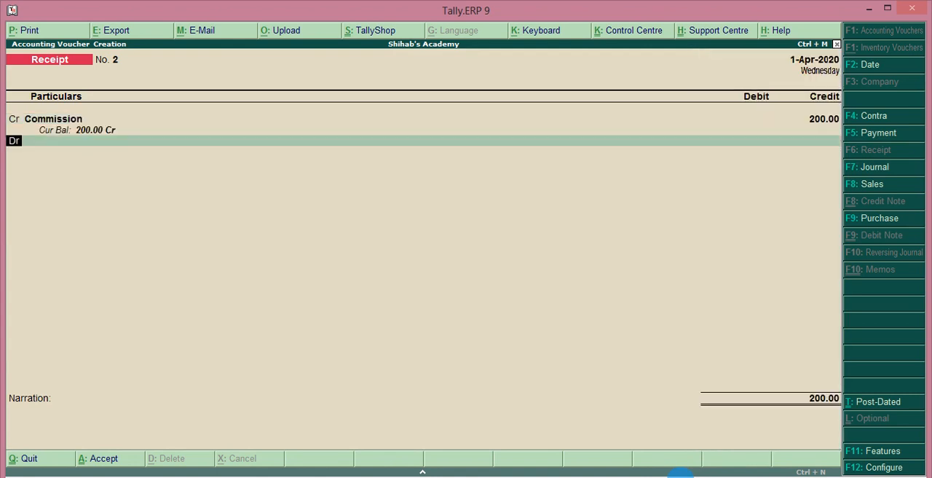
Debit the Cash ledger with 200, leave the narration blank and save the receipt voucher
key(Down)
key(Down)
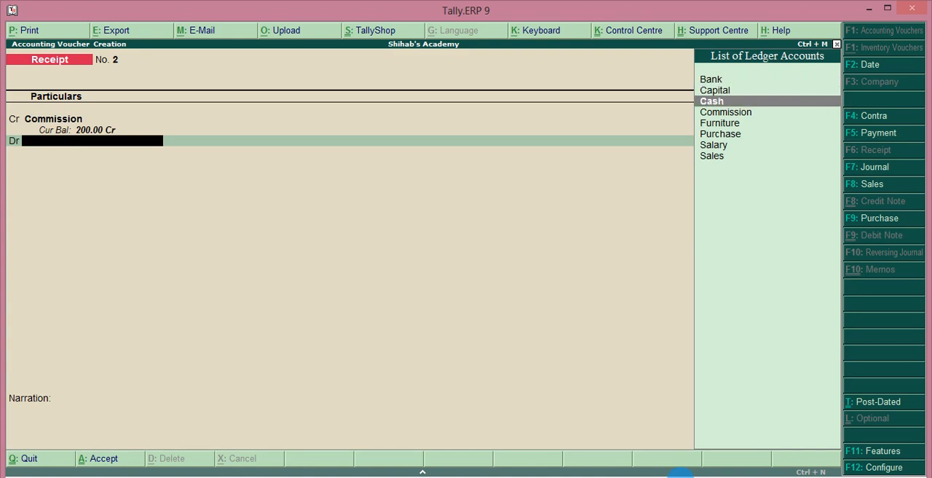
key(Return)
key(Return)
key(Return)
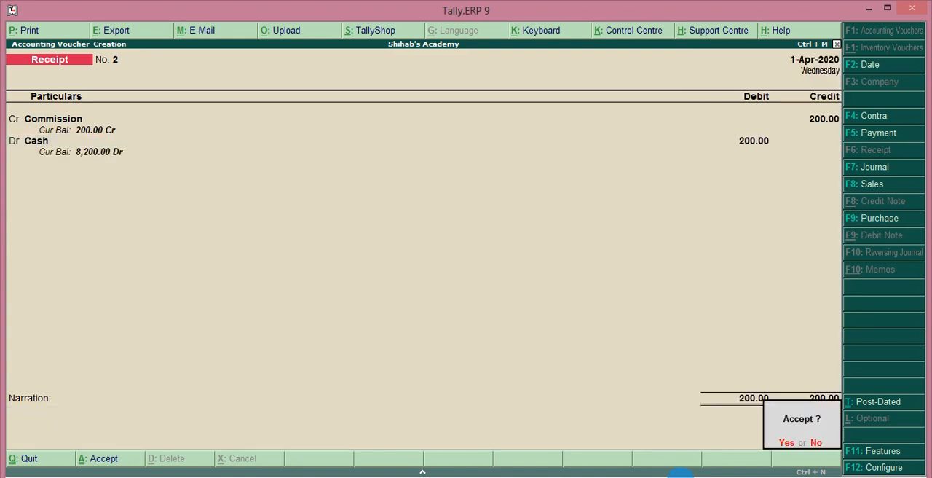
key(Return)
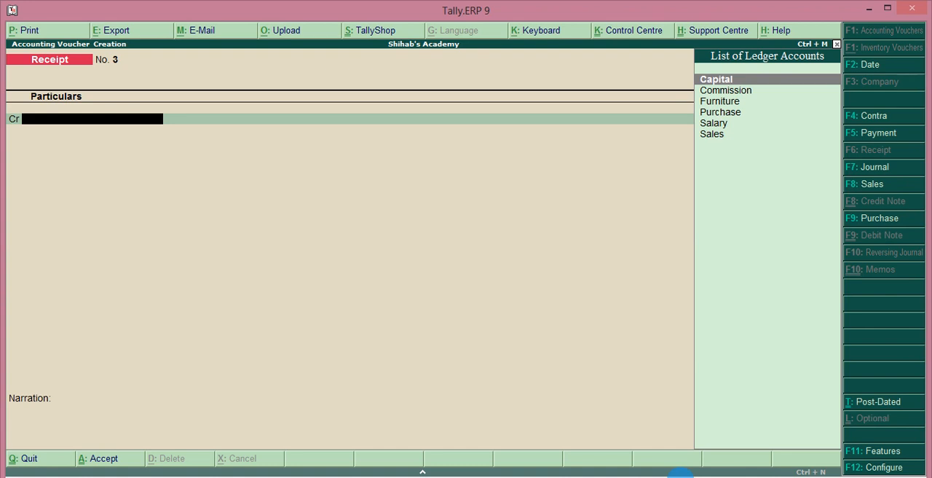
key(Escape)
key(Return)
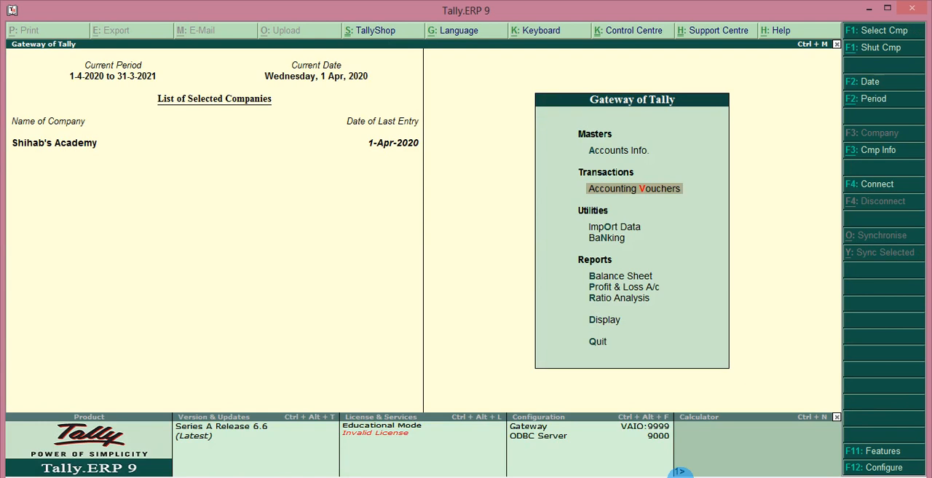
key(Up)
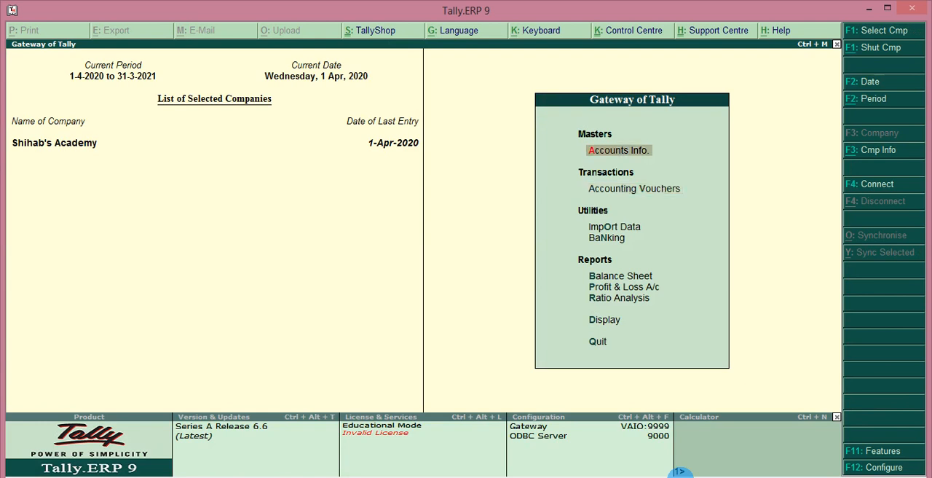
key(Return)
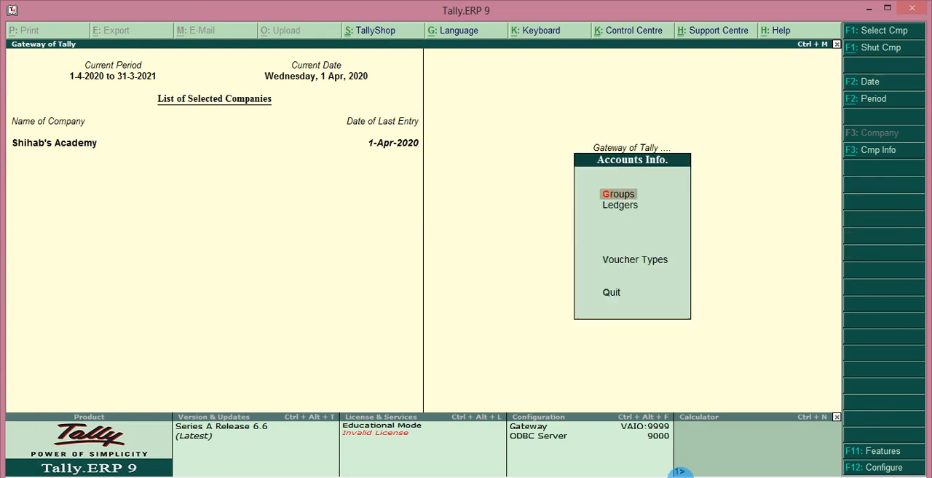
key(l)
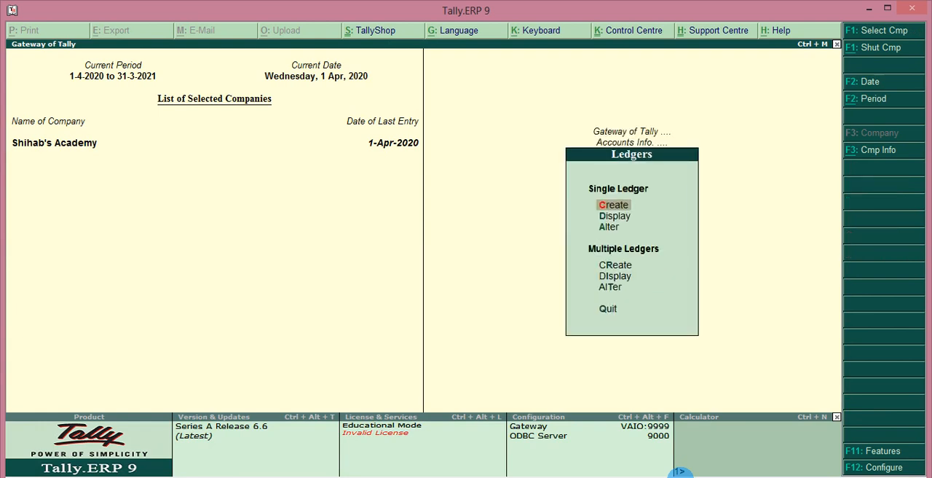
key(Return)
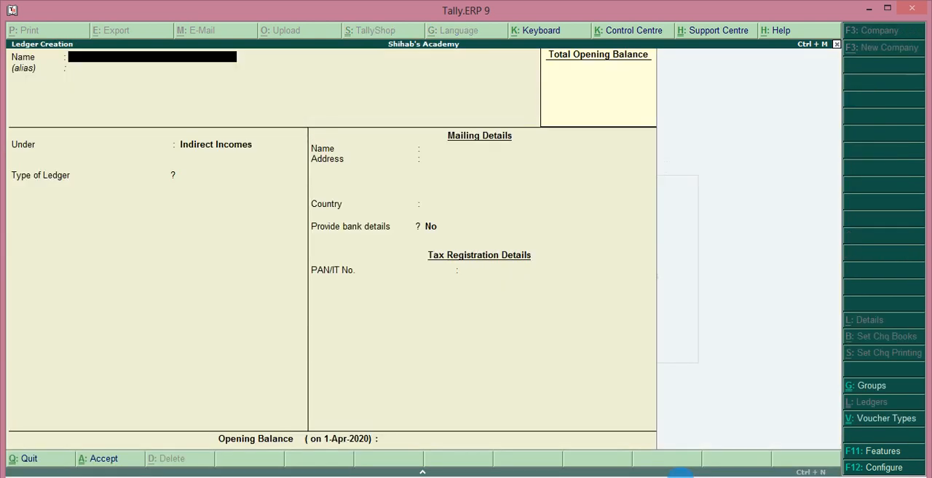
key(Escape)
key(Return)
key(Escape)
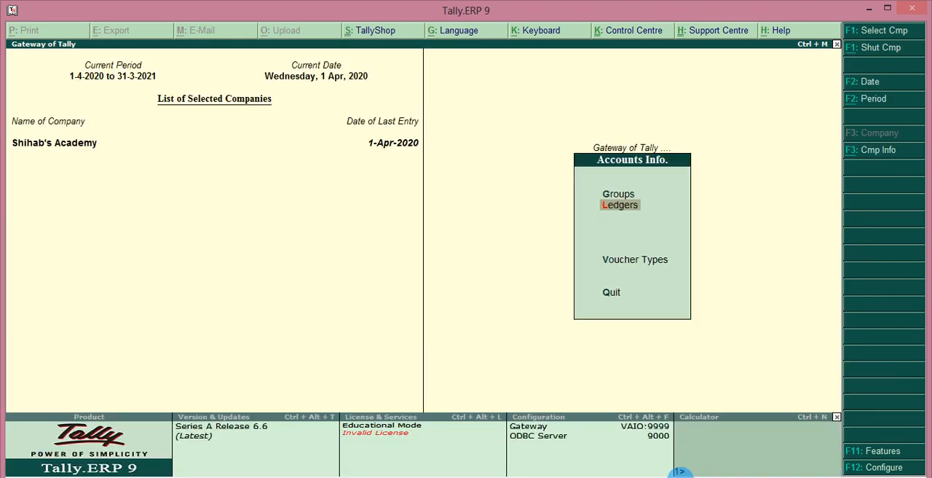
key(Escape)
key(Down)
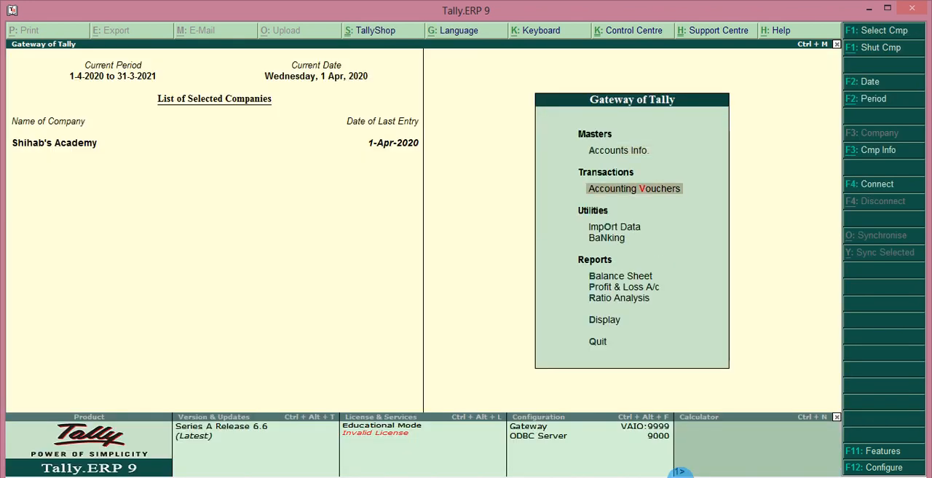
key(Return)
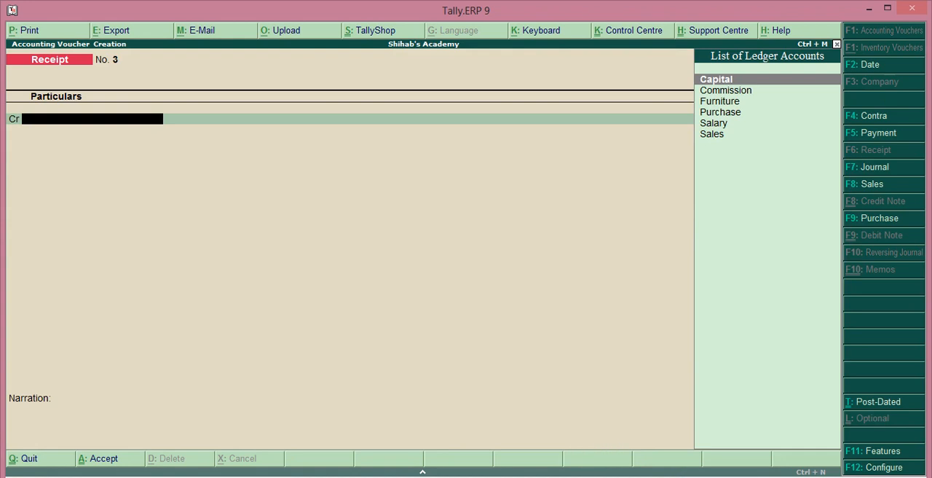
Quit receipt voucher entry and open the Balance Sheet in its detailed view
key(Escape)
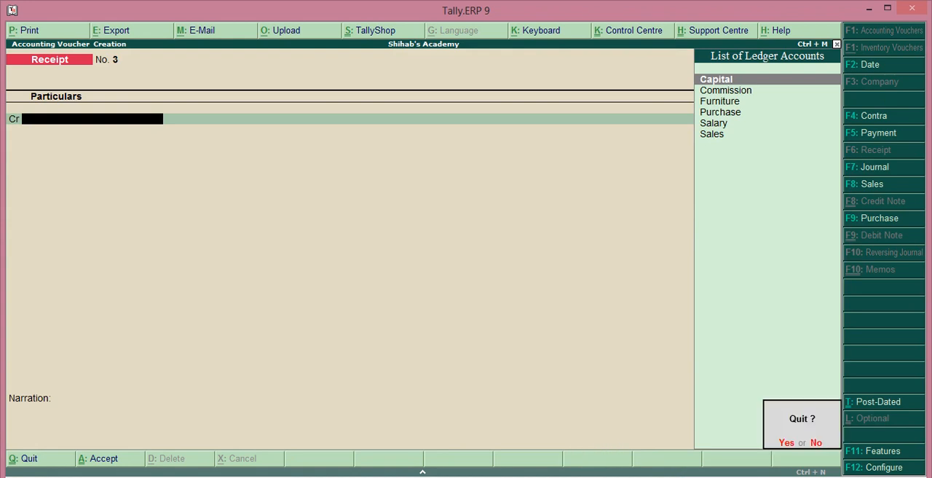
key(y)
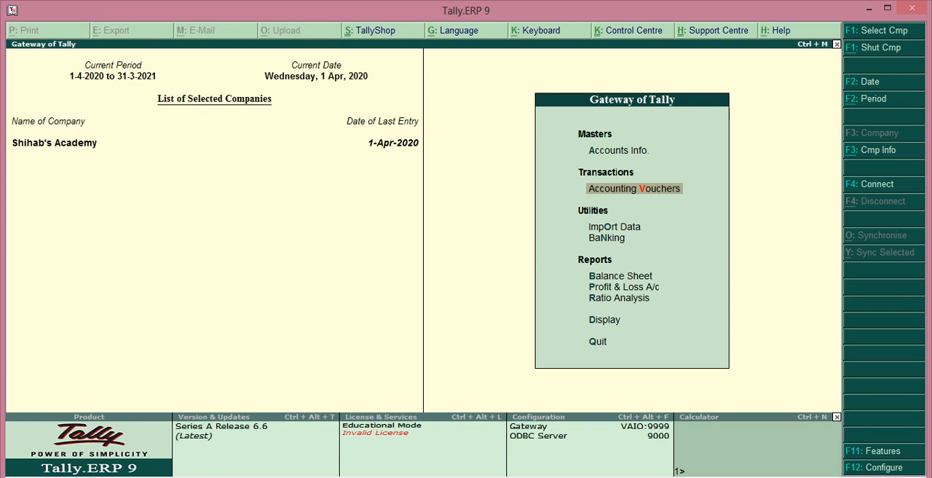
key(Down)
key(Down)
key(Down)
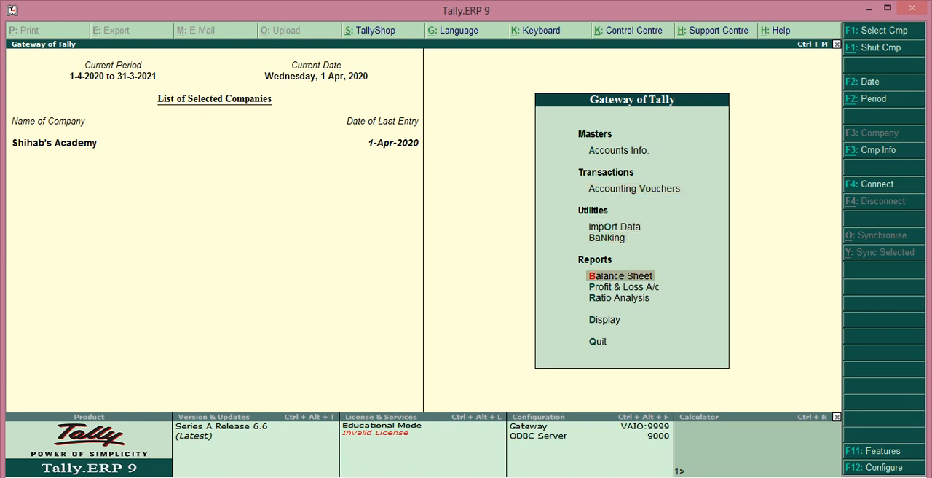
key(Down)
key(Up)
key(Return)
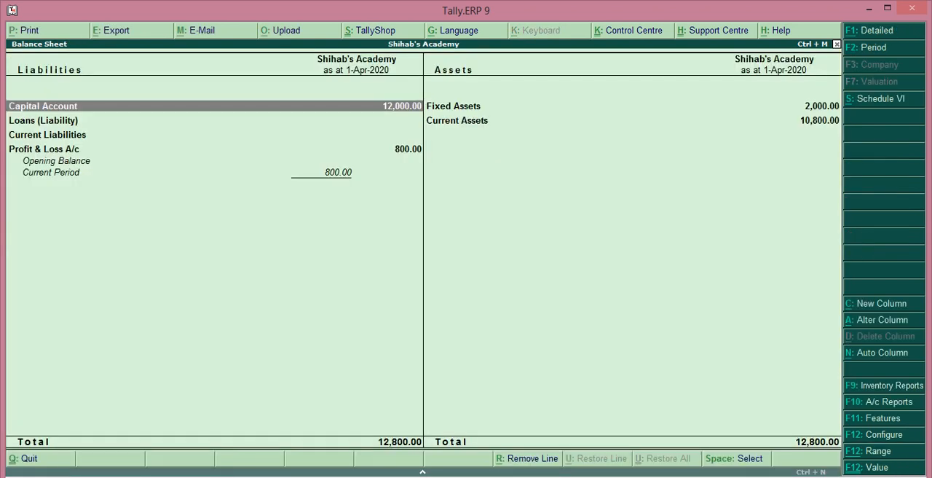
key(alt+F1)
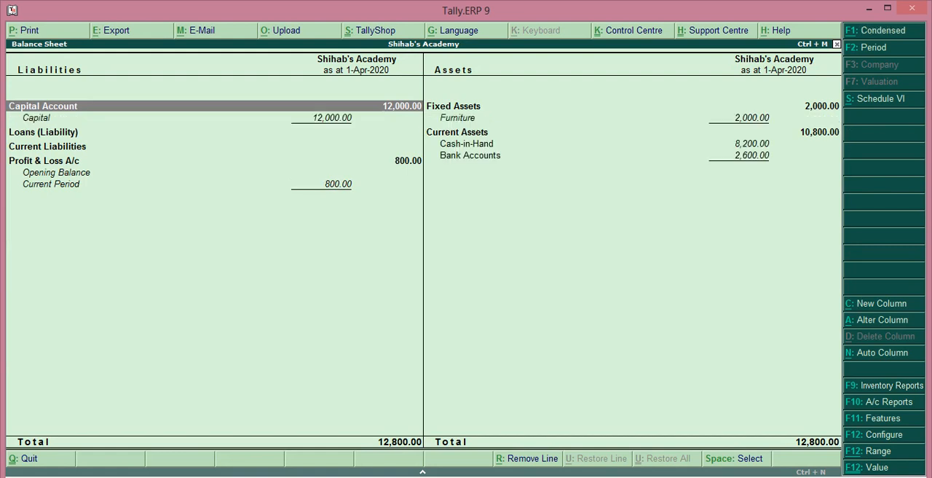
Examine the asset entries and then the capital and loan entries of the detailed Balance Sheet
key(Right)
key(Down)
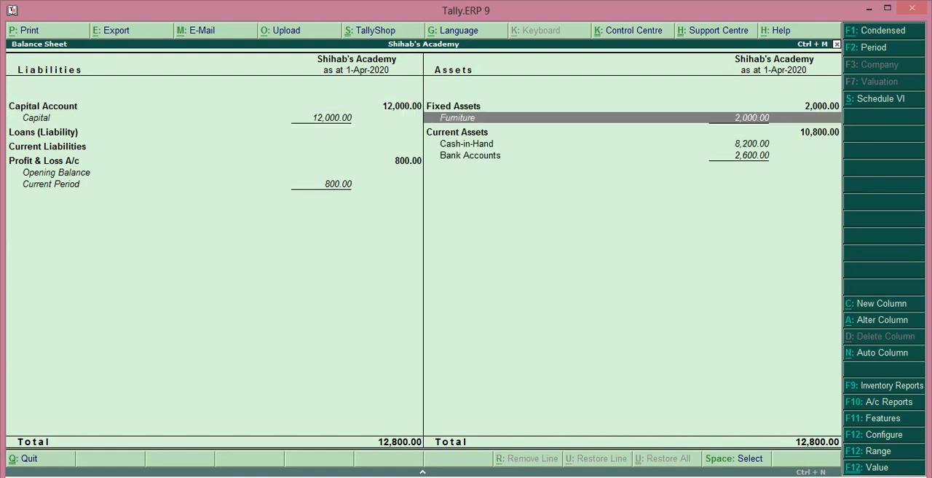
key(Down)
key(Down)
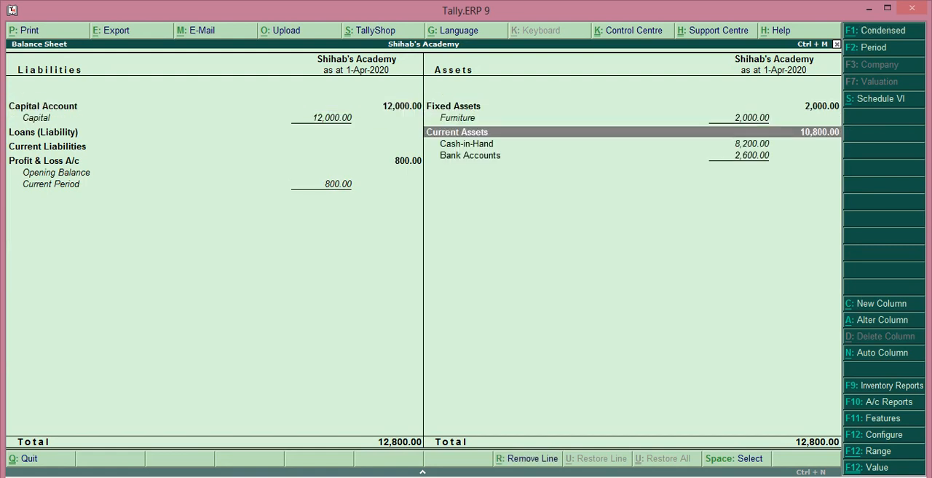
key(Down)
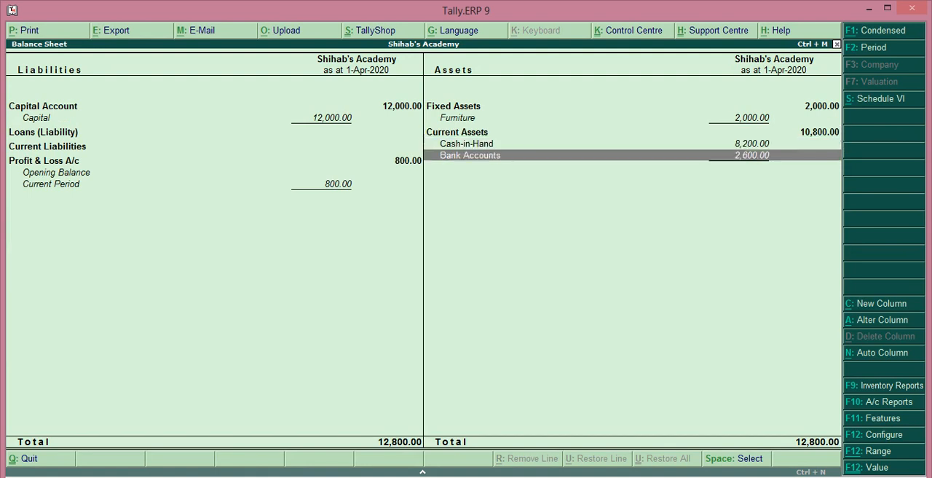
key(Left)
key(Up)
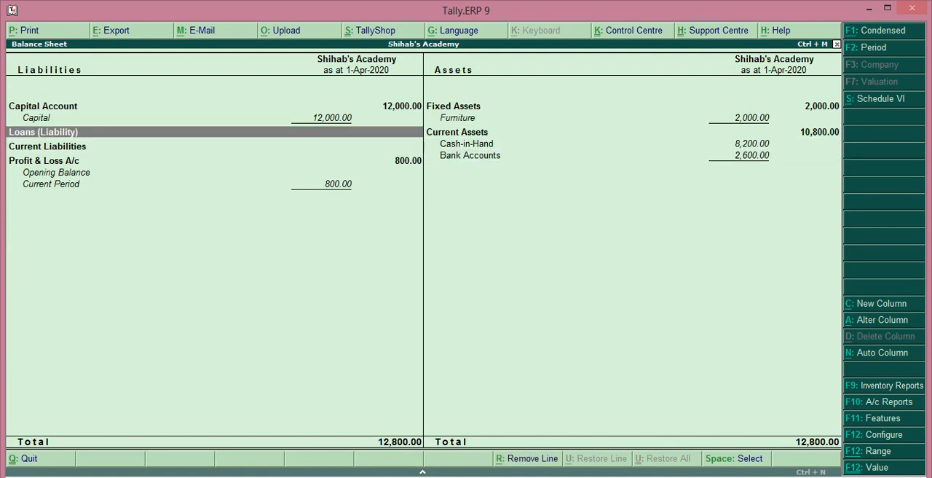
key(Up)
key(Up)
Drill down from the Balance Sheet into the Profit & Loss A/c and show it in detail
key(Down)
key(Down)
key(Down)
key(Down)
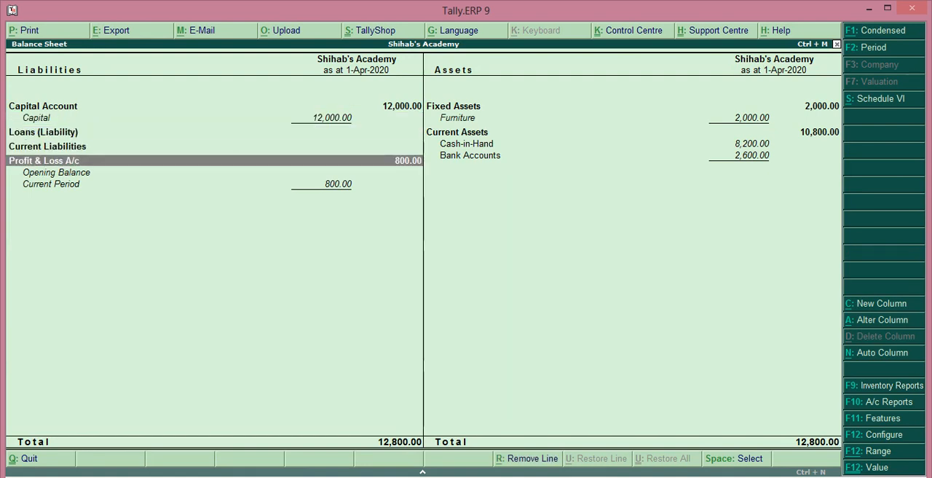
key(Return)
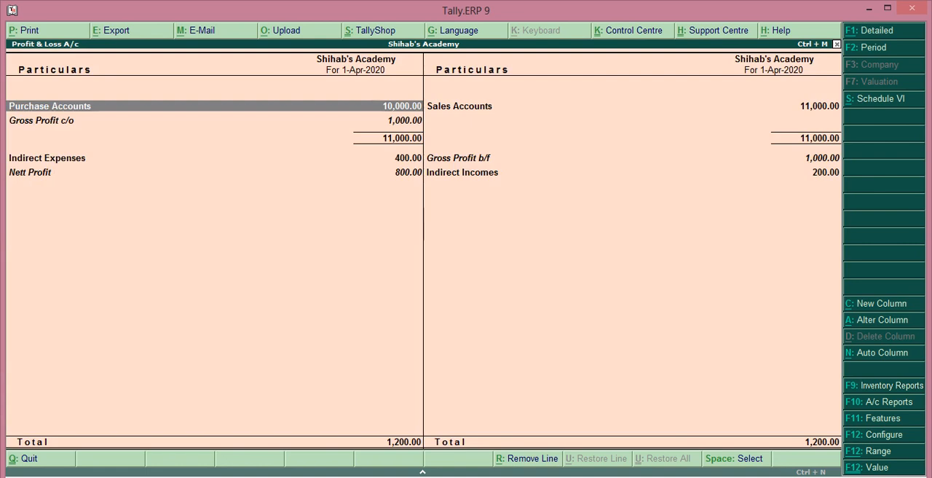
key(alt+F1)
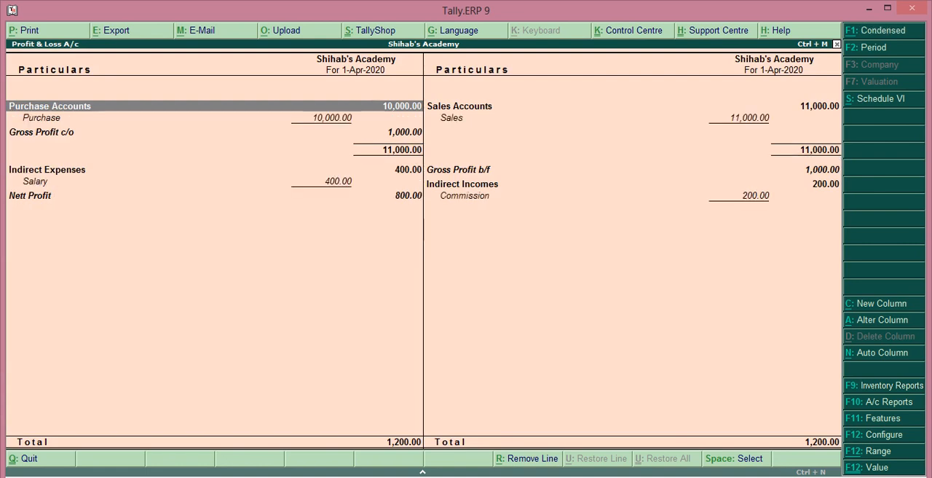
Examine the sales, gross profit, commission and nett profit lines of the detailed Profit & Loss A/c
key(Down)
key(Right)
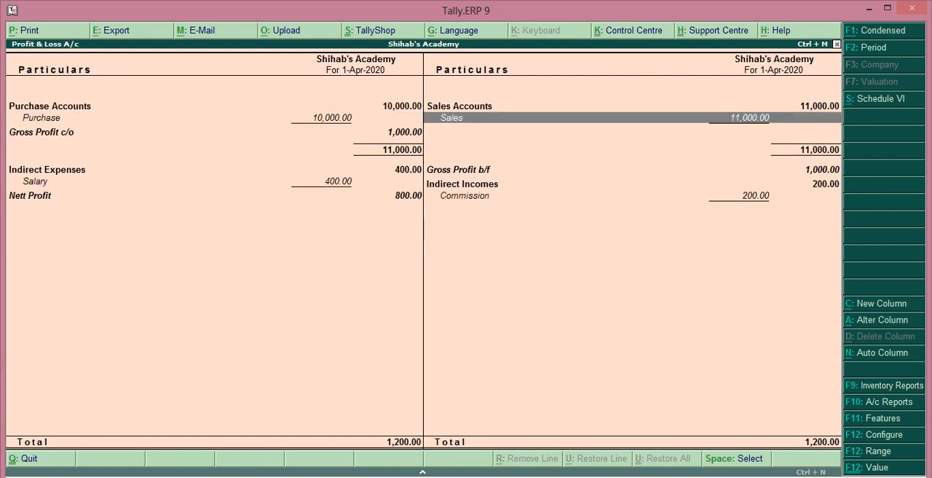
key(Down)
key(Left)
key(Up)
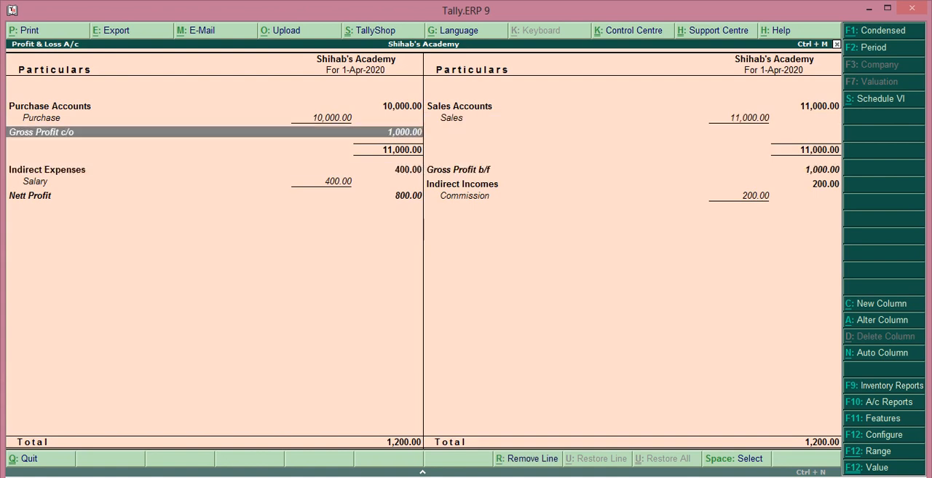
key(Down)
key(Down)
key(Right)
key(Down)
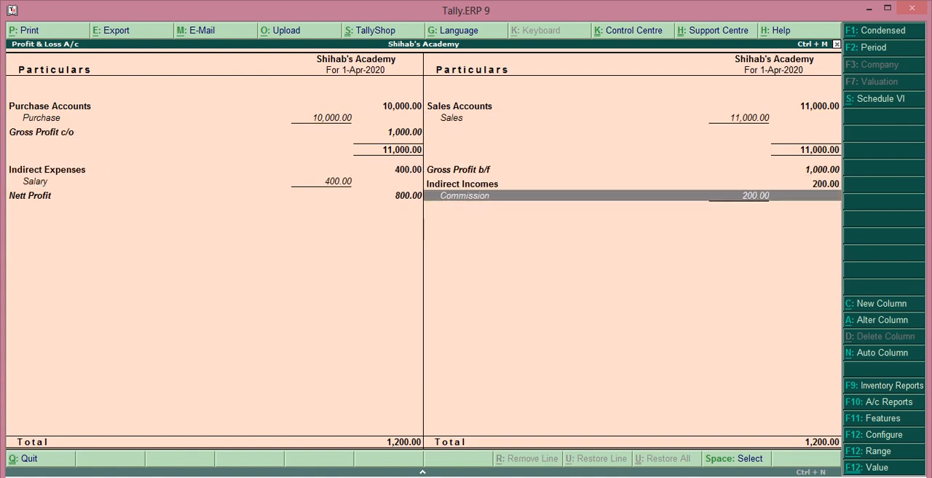
key(Left)
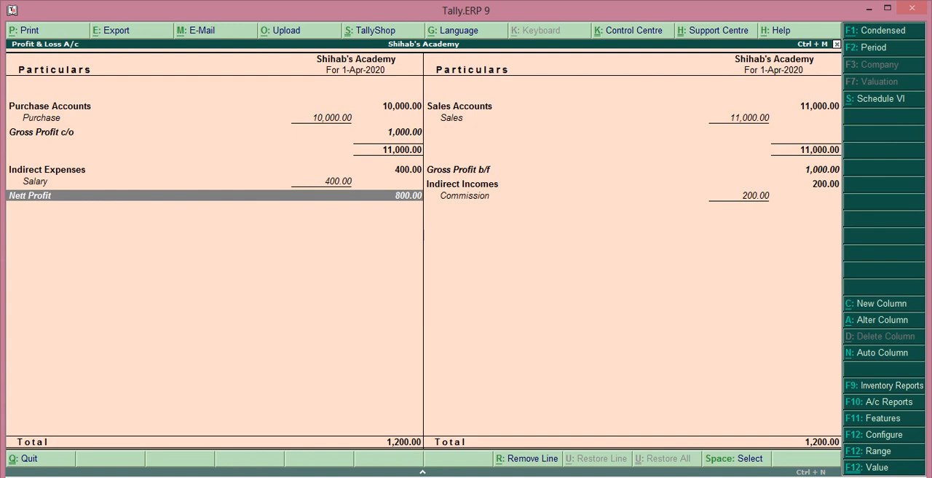
Compare the purchase and sales entries of the Profit & Loss A/c again, continuing down to Indirect Incomes
key(Up)
key(Up)
key(Up)
key(Up)
key(Up)
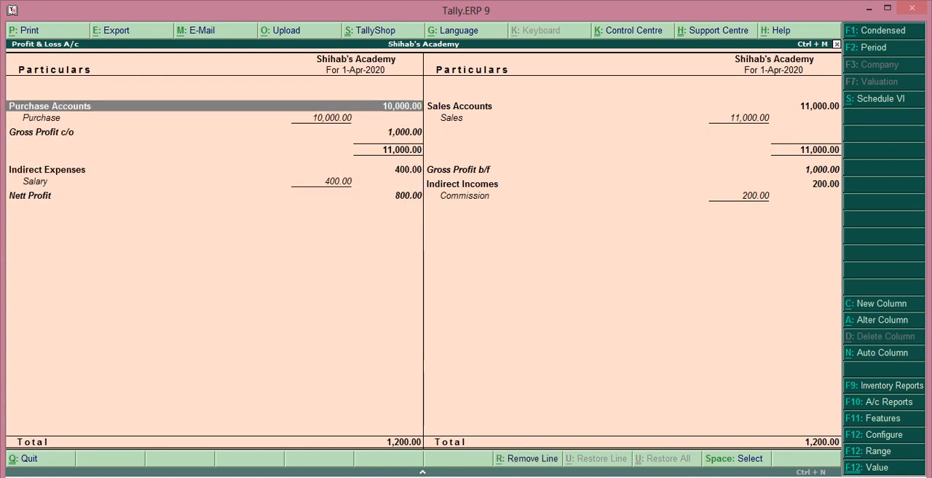
key(Right)
key(Down)
key(Up)
key(Left)
key(Down)
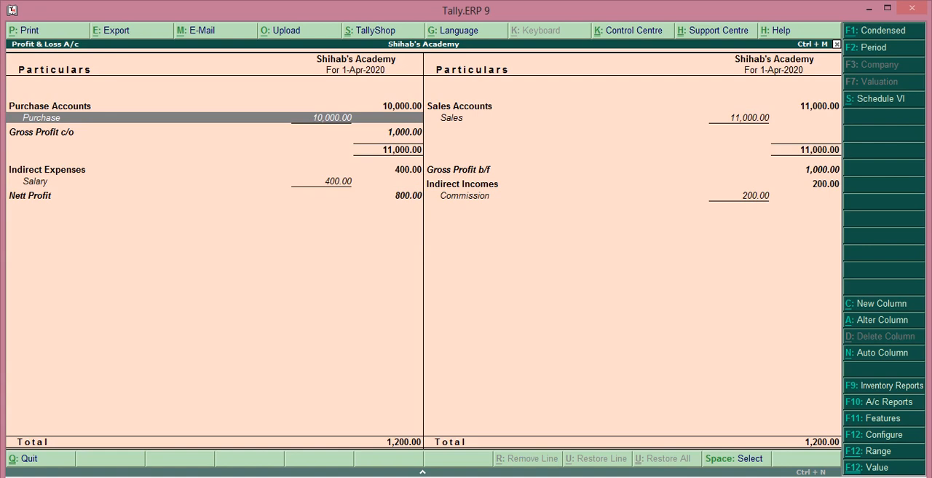
key(Right)
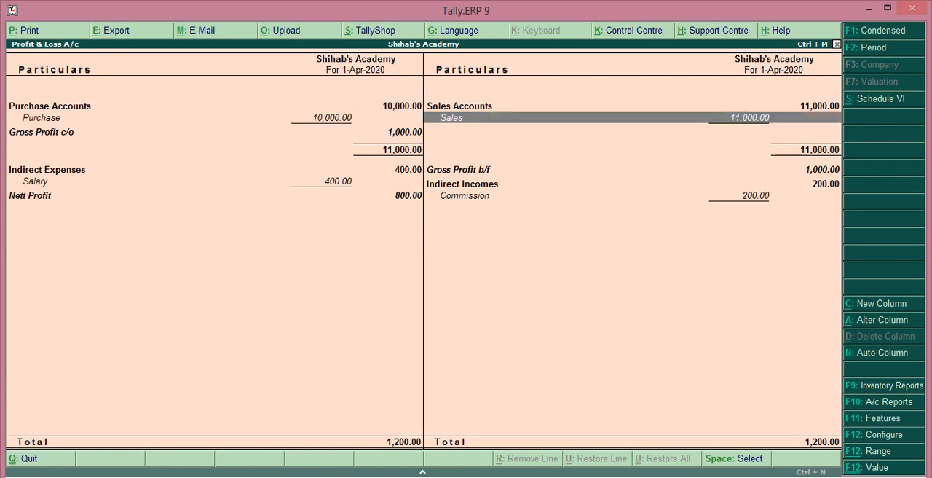
key(Down)
key(Down)
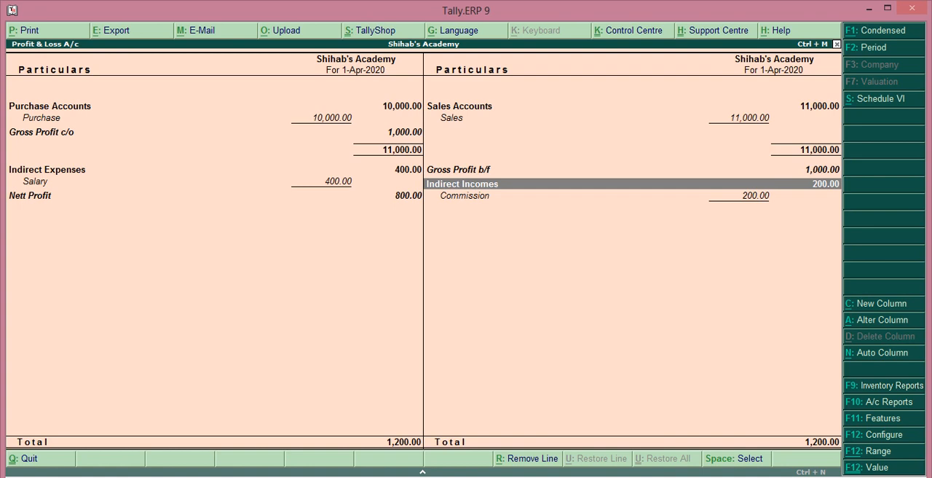
Close the Profit & Loss A/c and Balance Sheet, and open the Trial Balance in its detailed view
key(Escape)
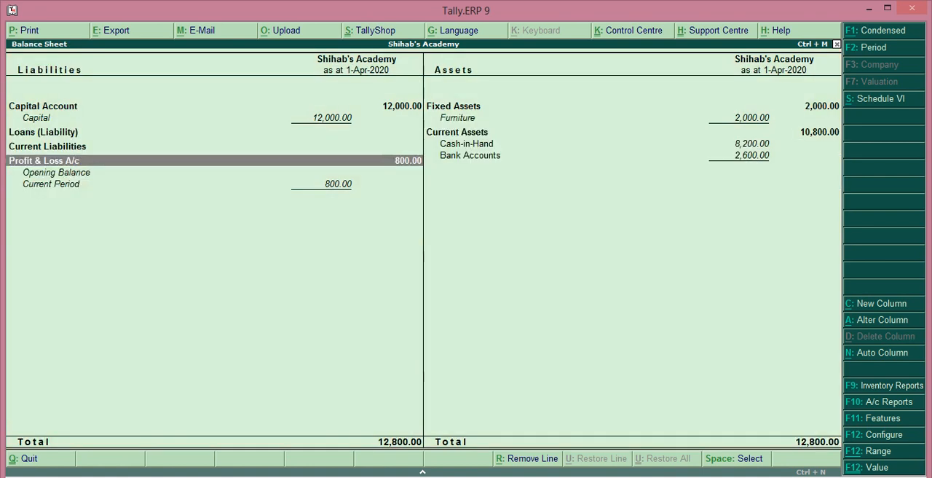
key(Escape)
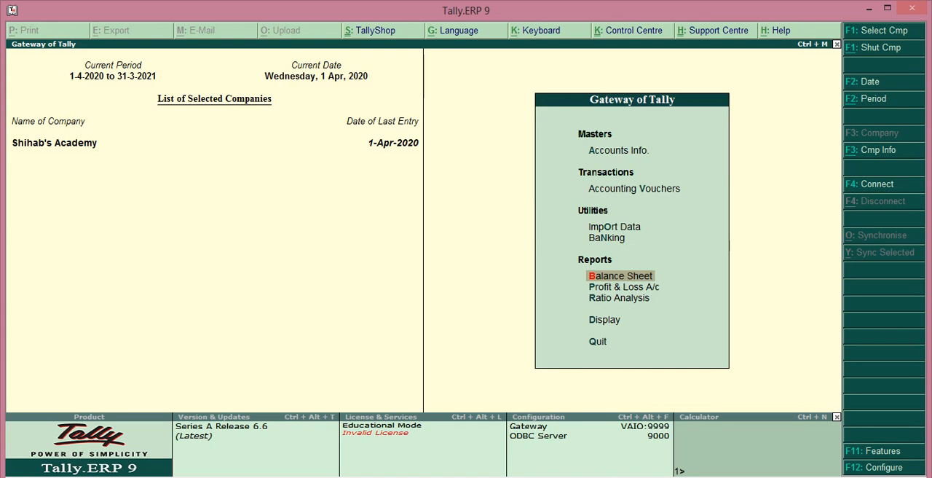
key(Down)
key(Down)
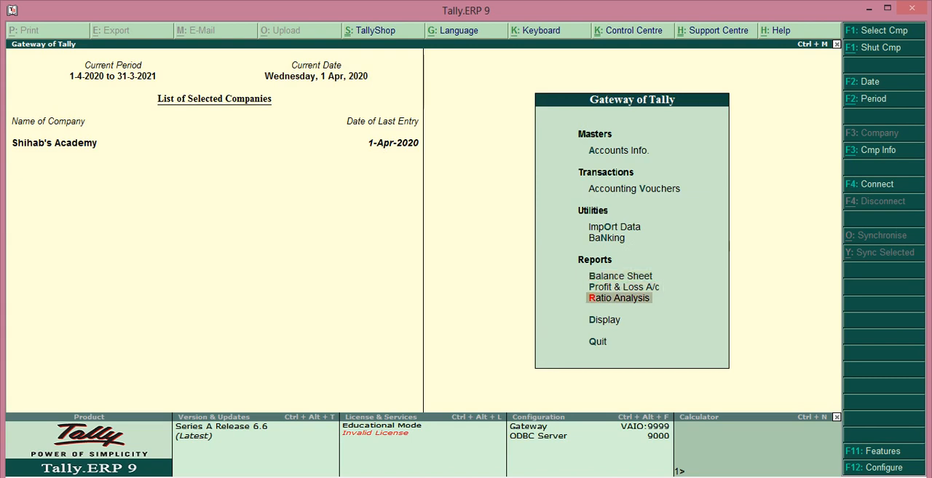
key(Down)
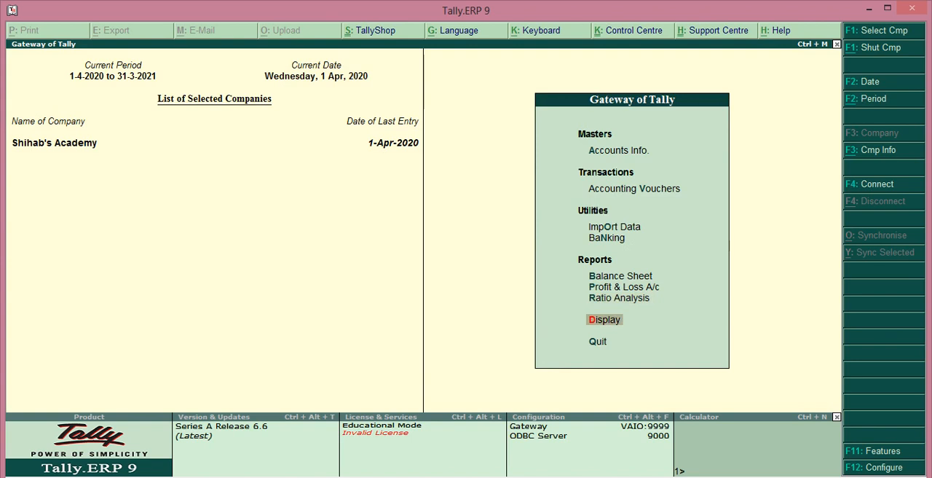
key(Return)
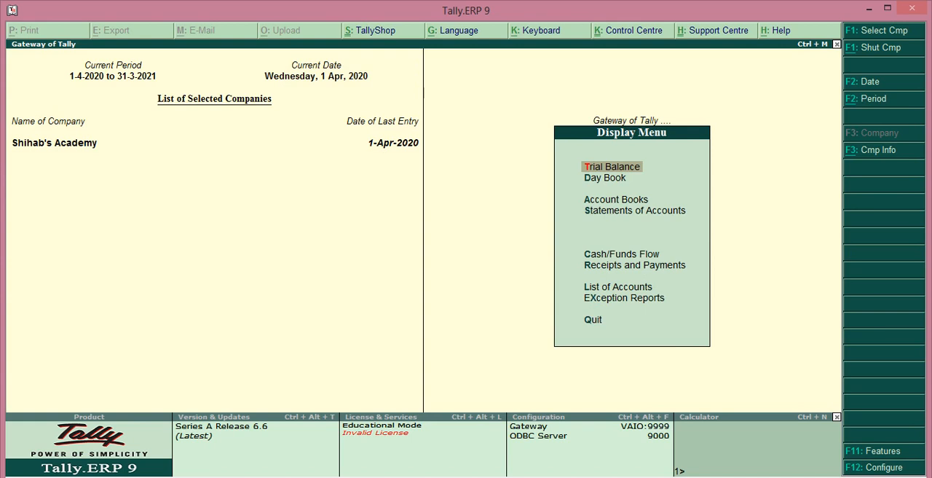
key(Return)
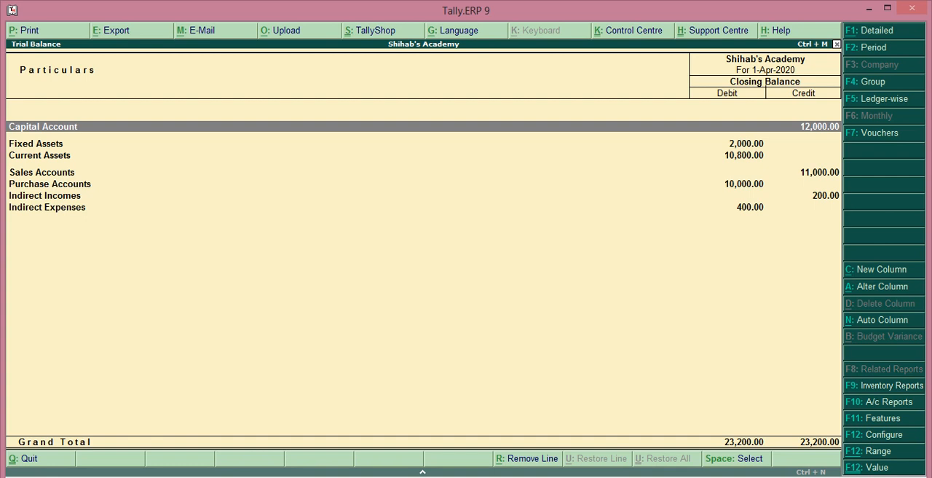
key(alt+F1)
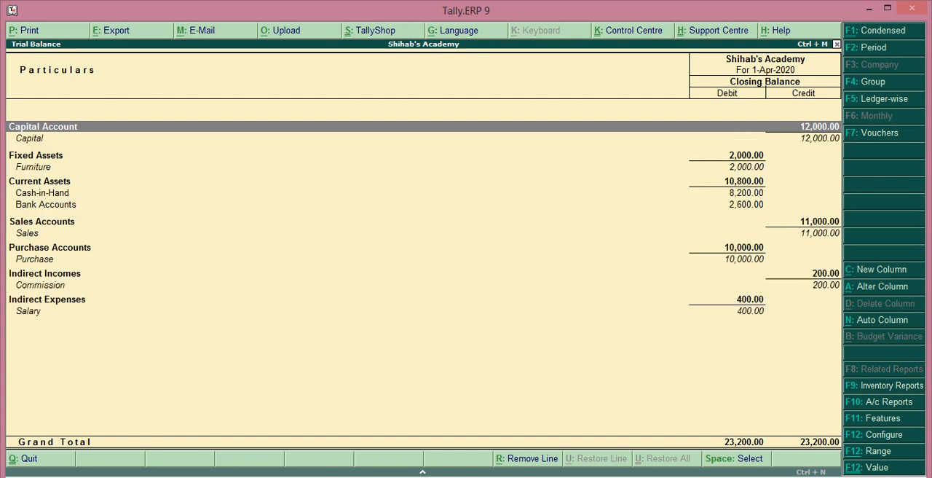
Examine the group and ledger balances in the detailed Trial Balance from Capital Account down to Salary
key(Down)
key(Down)
key(Down)
key(Down)
key(Down)
key(Down)
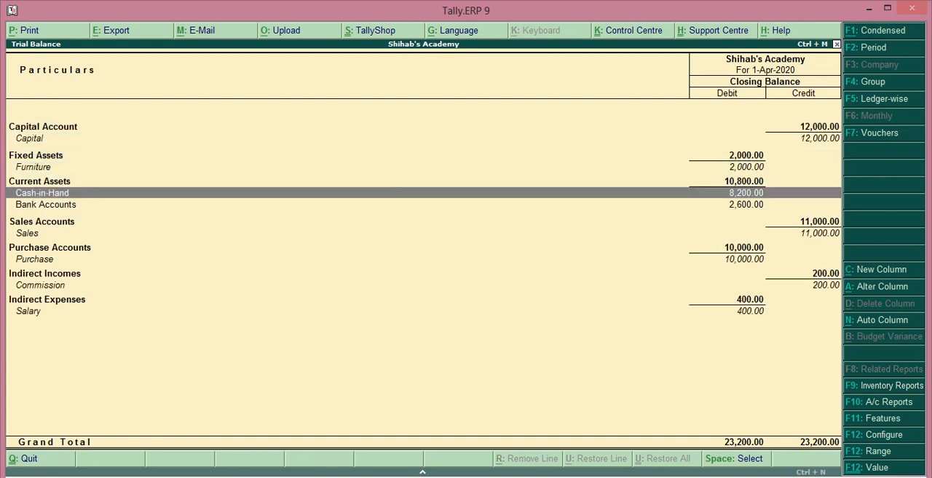
key(Down)
key(Down)
key(Down)
key(Down)
key(Down)
key(Down)
key(Down)
key(Down)
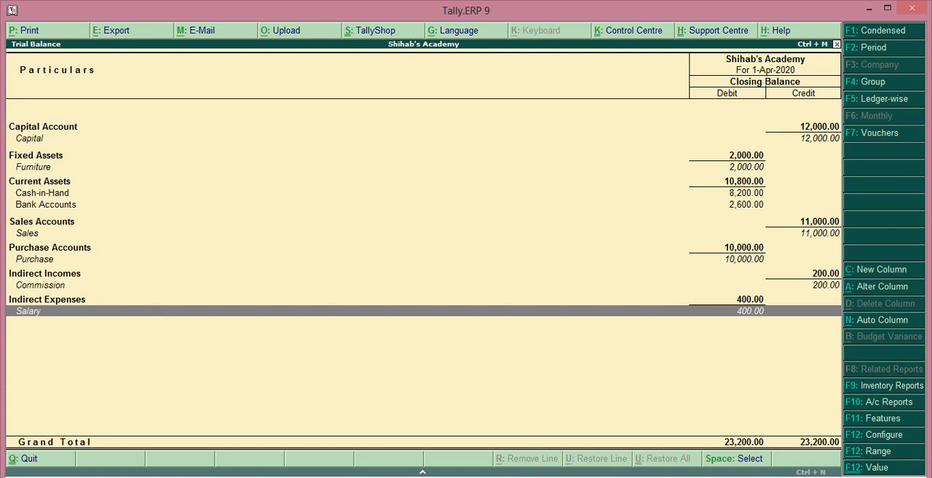
Switch the Trial Balance to condensed, ledger-wise display and go through the ledgers' closing balances
key(alt+F1)
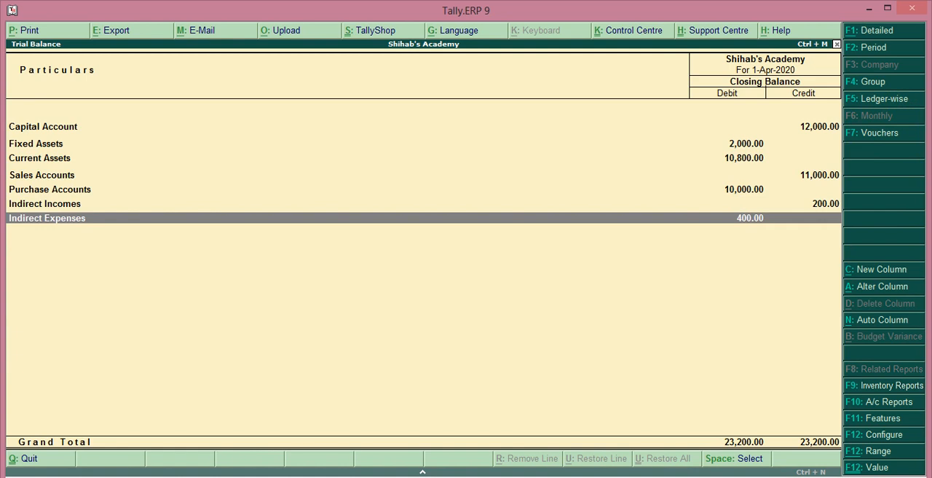
key(F5)
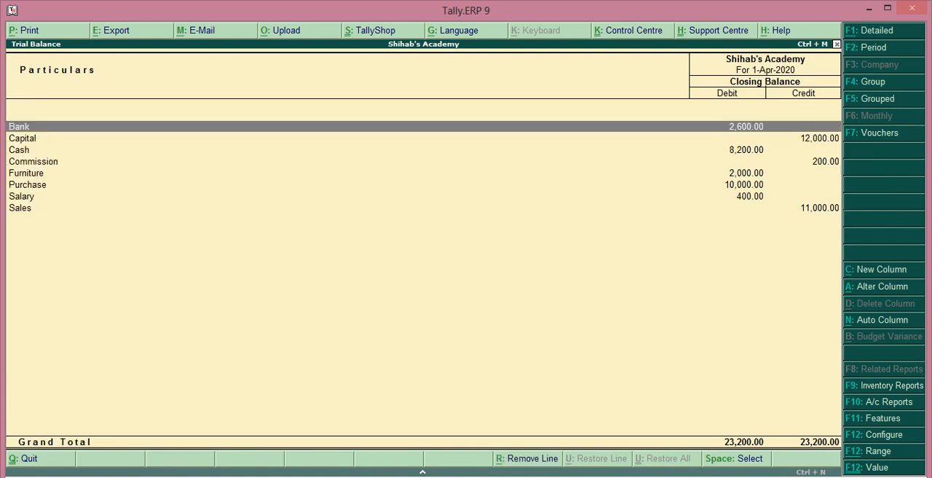
key(Down)
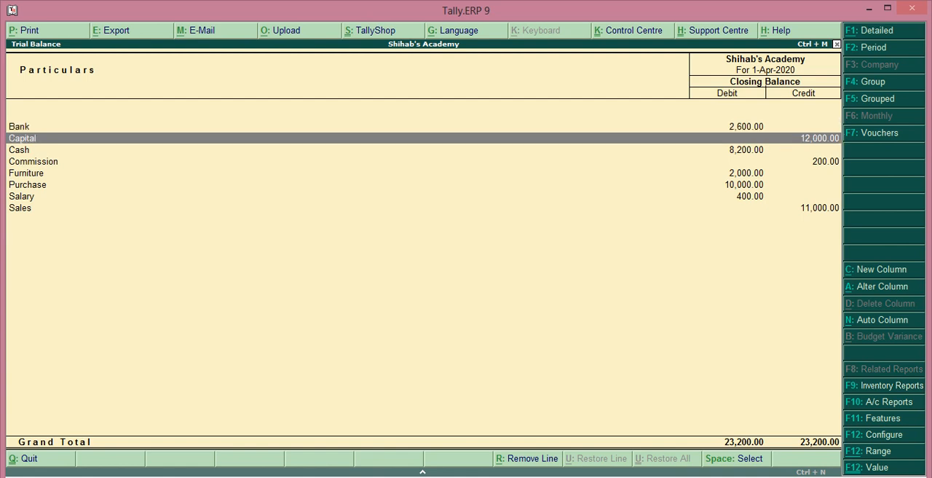
key(Down)
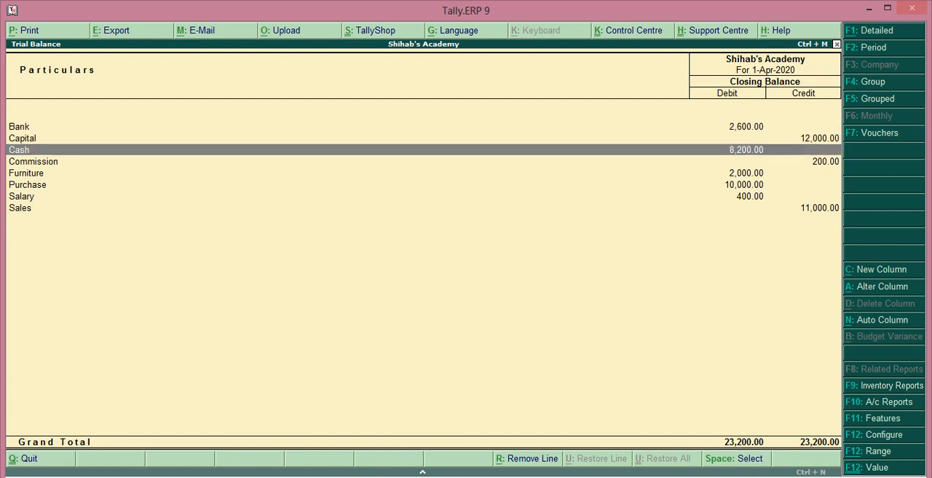
key(Down)
key(Down)
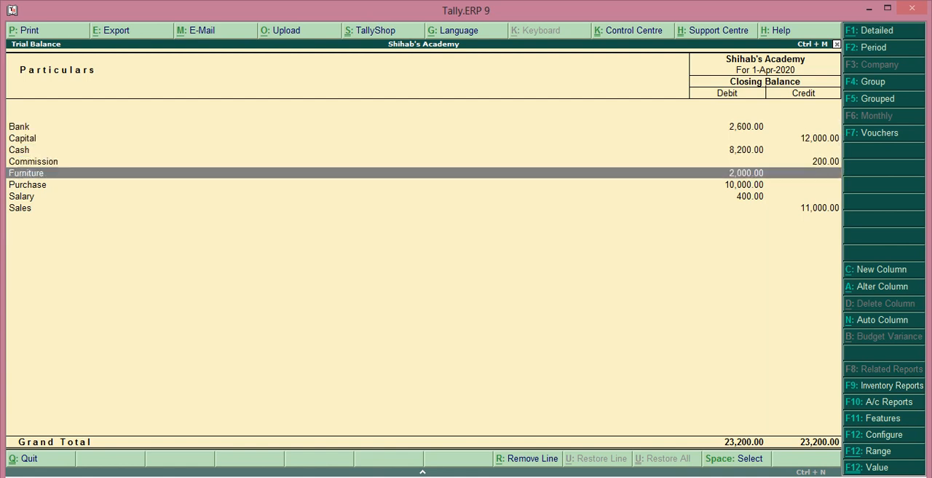
key(Down)
Open the Bank ledger from the Trial Balance and review its April vouchers before returning to the ledger list
key(Down)
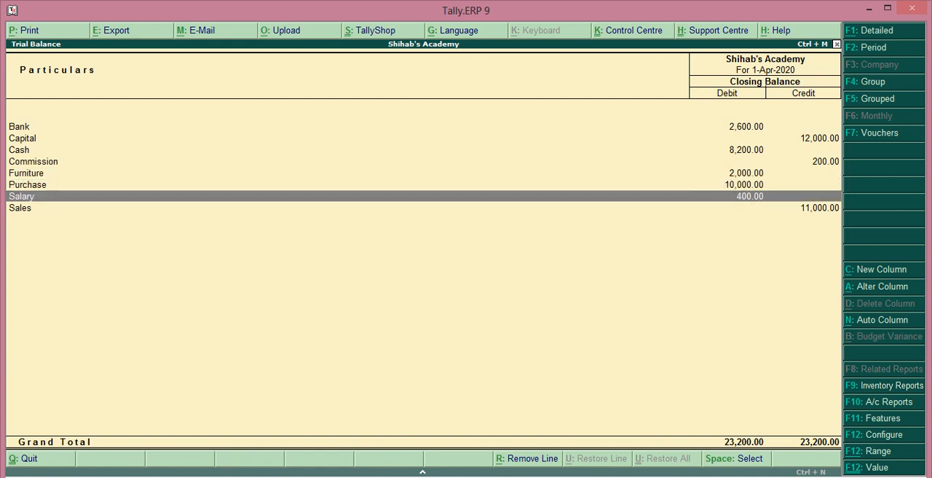
key(Down)
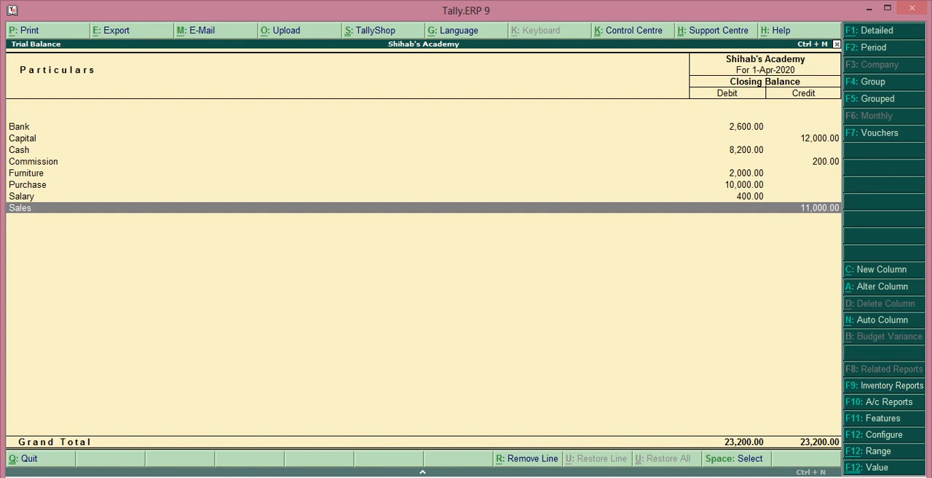
key(Up)
key(Up)
key(Up)
key(Up)
key(Up)
key(Up)
key(Up)
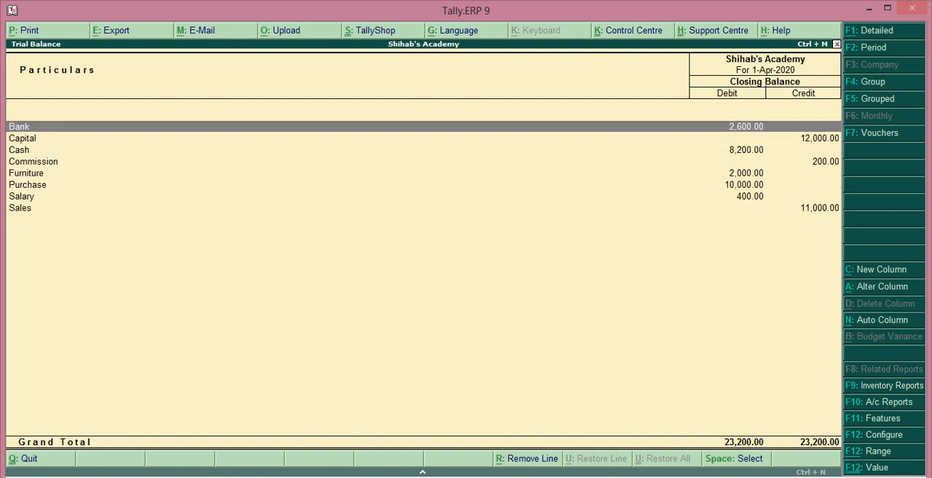
key(Return)
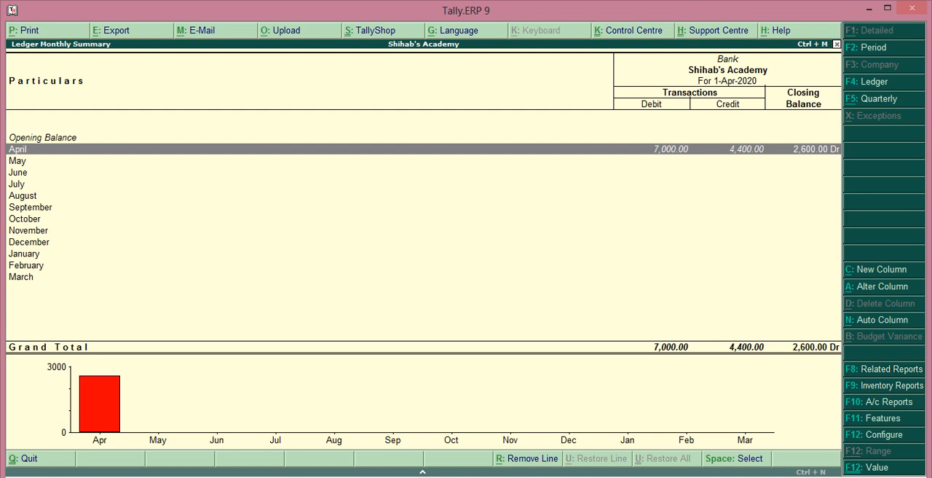
key(Return)
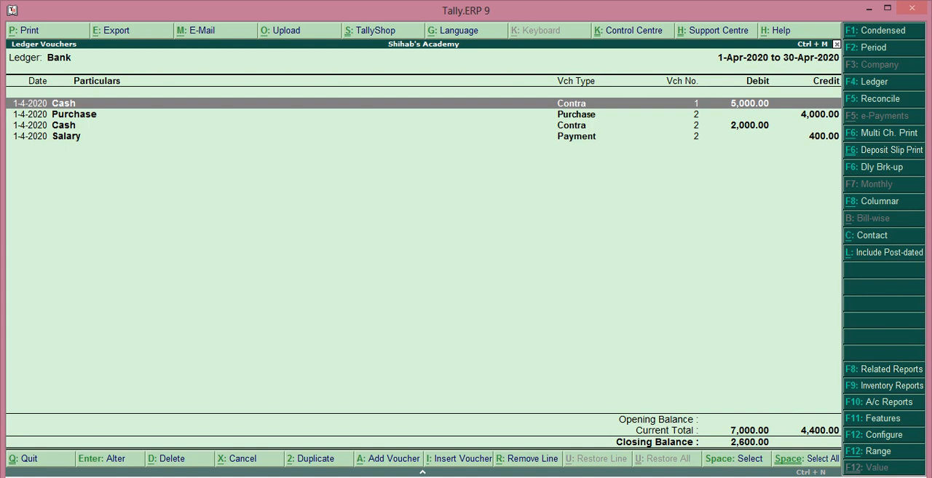
key(Escape)
key(Escape)
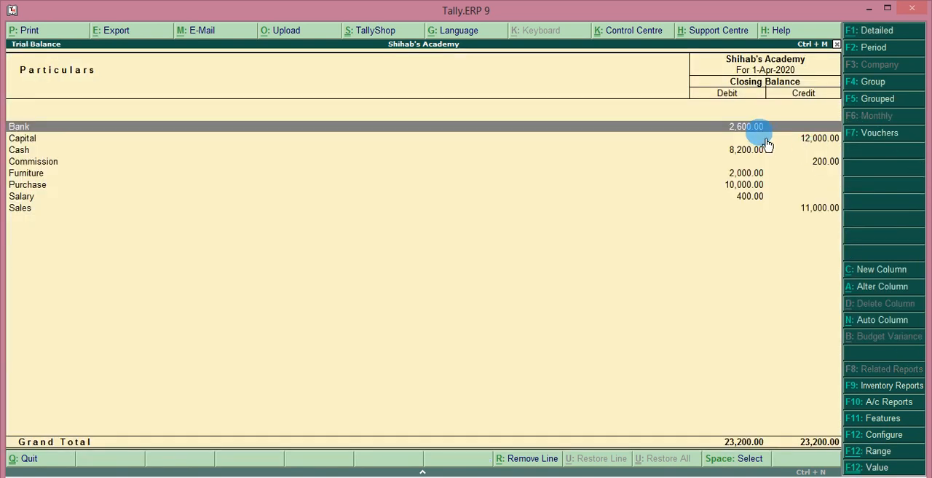
Review the Cash ledger's April vouchers from the Trial Balance and return to the ledger list
click(745, 151)
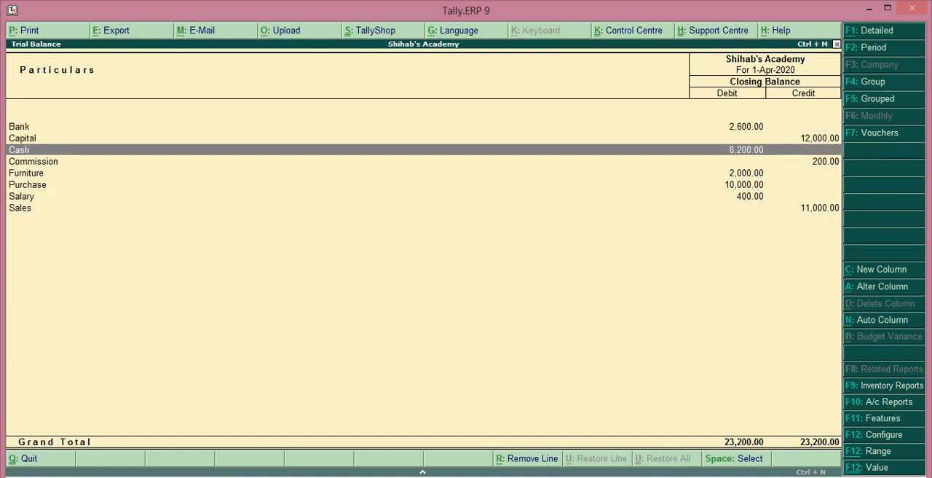
key(Return)
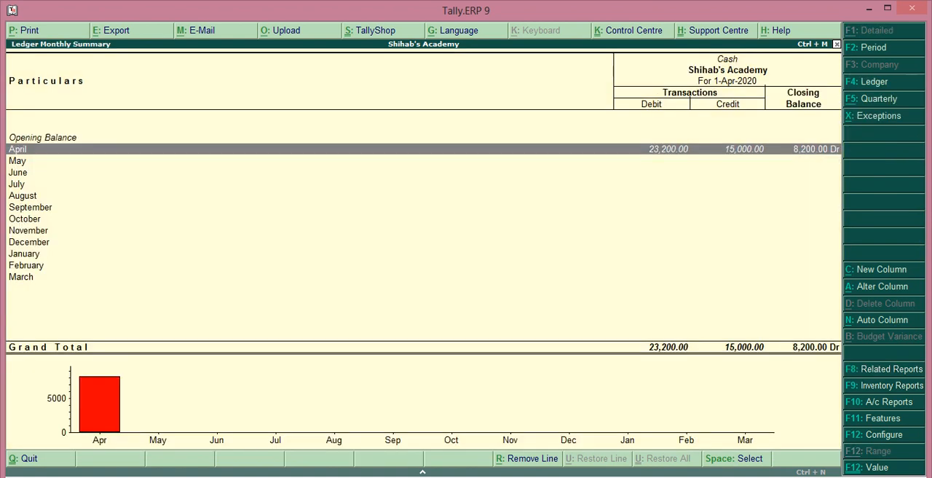
key(Return)
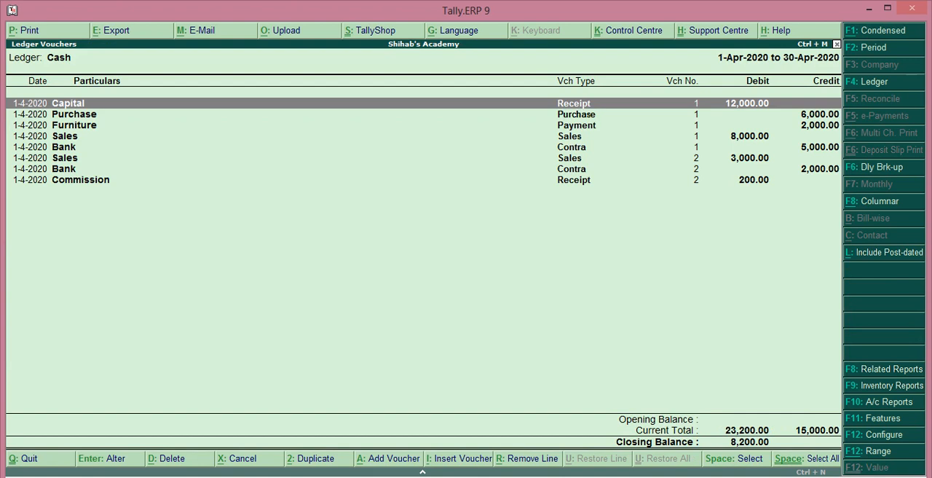
key(Escape)
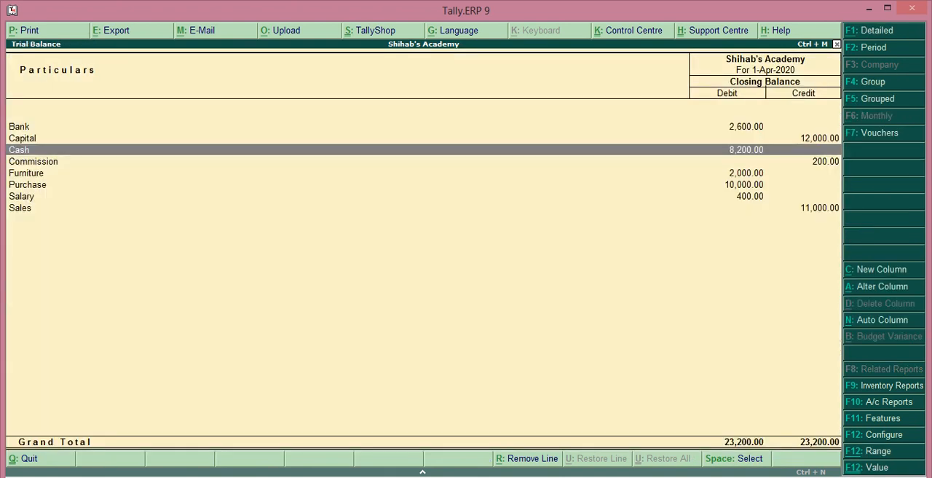
Open the Sales ledger from the Trial Balance, check its April vouchers and return to the ledger list
key(Down)
key(Down)
key(Down)
key(Down)
key(Down)
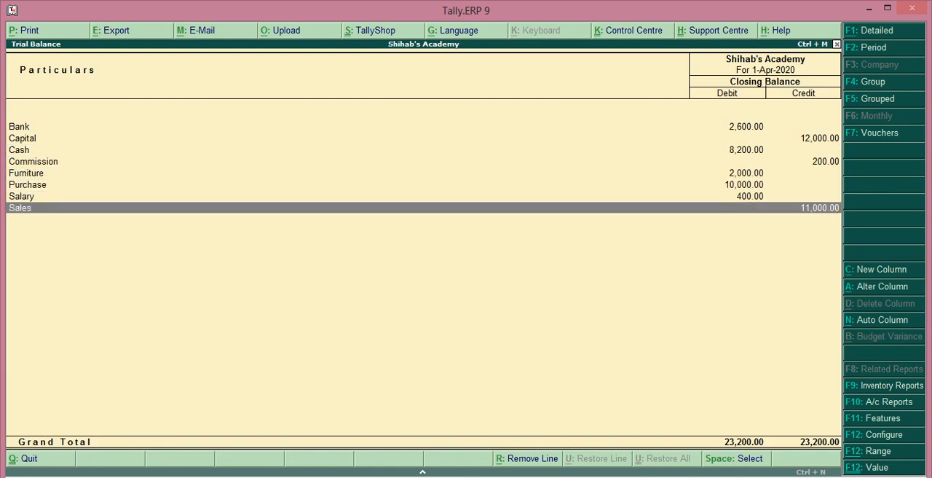
key(Return)
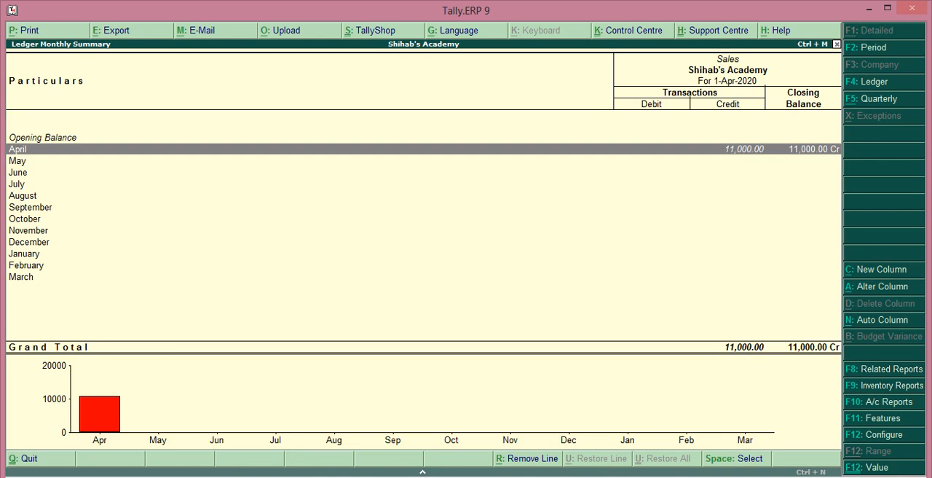
key(Return)
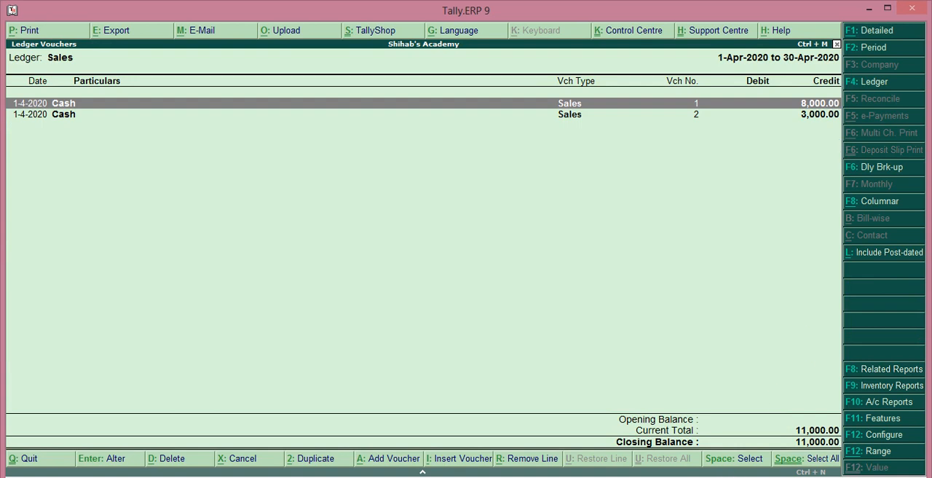
key(Escape)
key(Escape)
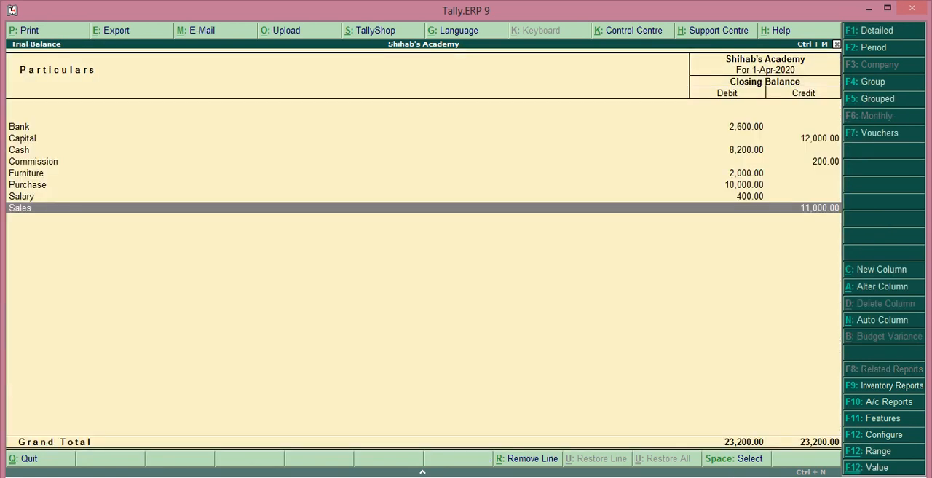
Check the April vouchers behind the Purchase ledger's balance and go back to the Trial Balance
key(Up)
key(Up)
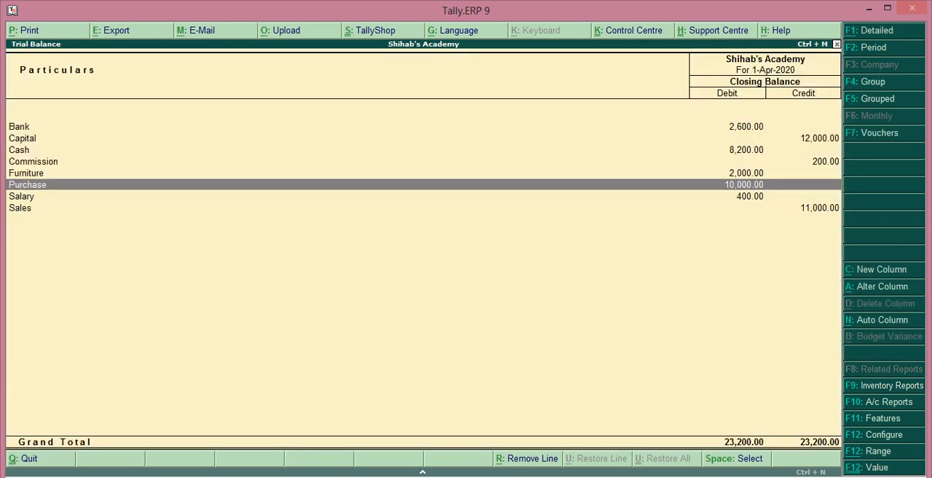
key(Return)
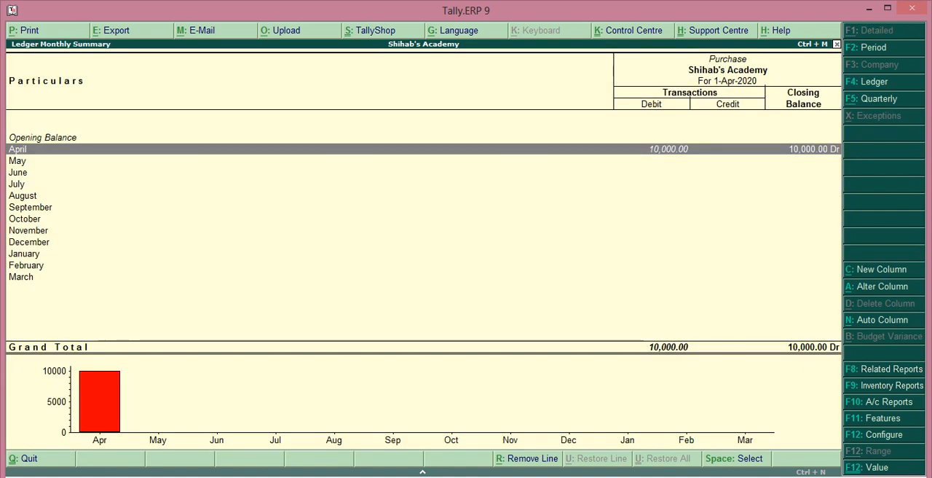
key(Return)
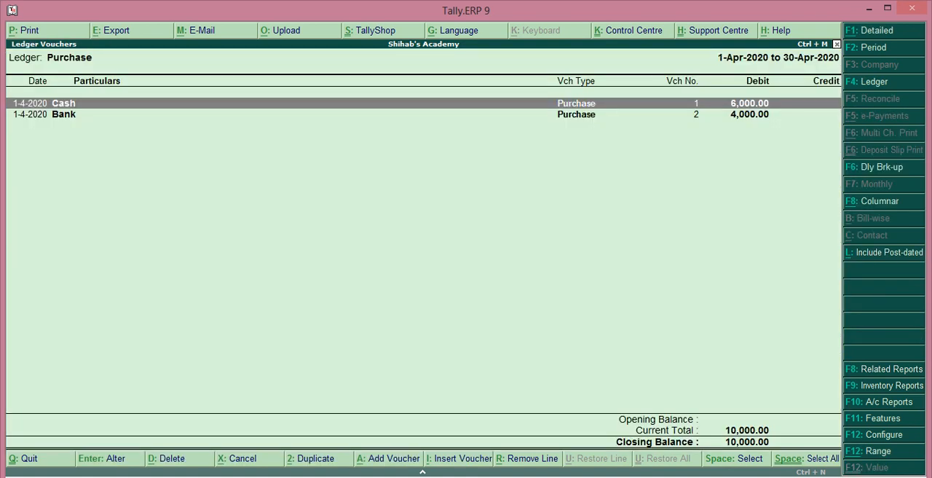
key(Escape)
key(Escape)
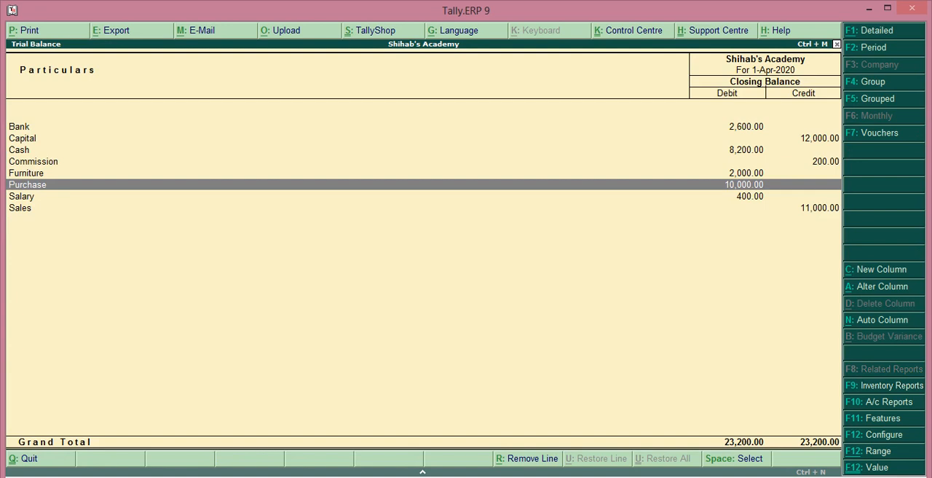
Reopen the Trial Balance in its default group-wise view, review it and return to the Gateway of Tally
key(Escape)
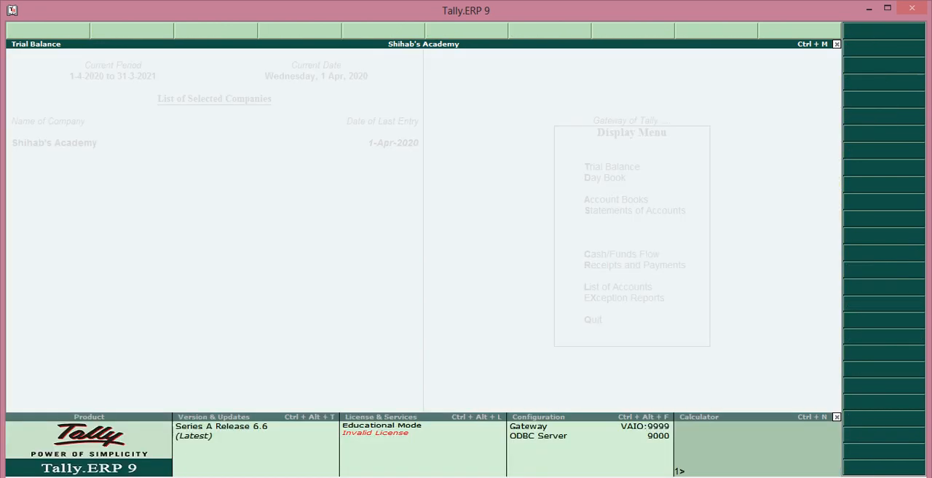
key(Escape)
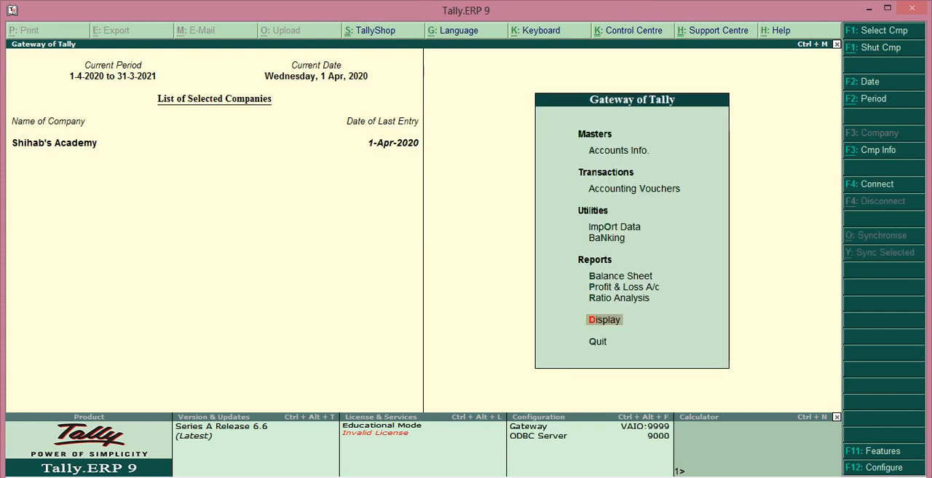
key(Return)
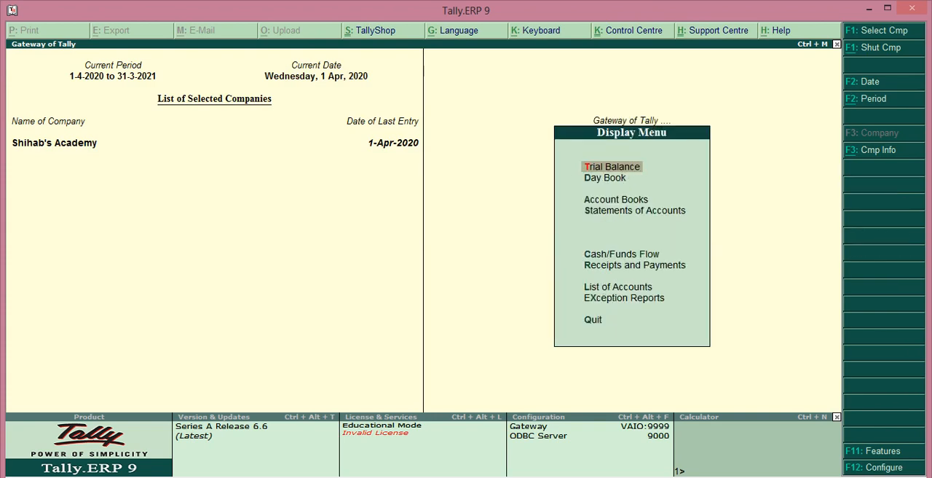
key(Return)
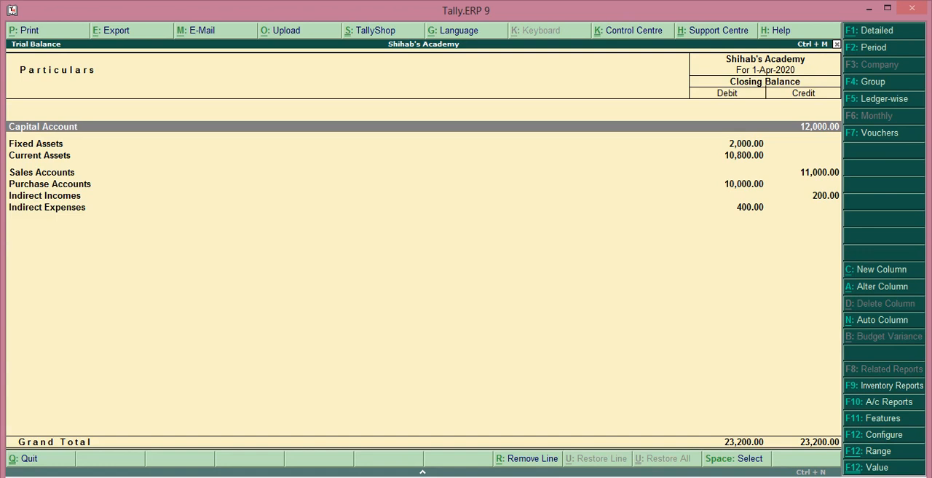
key(Escape)
key(Escape)
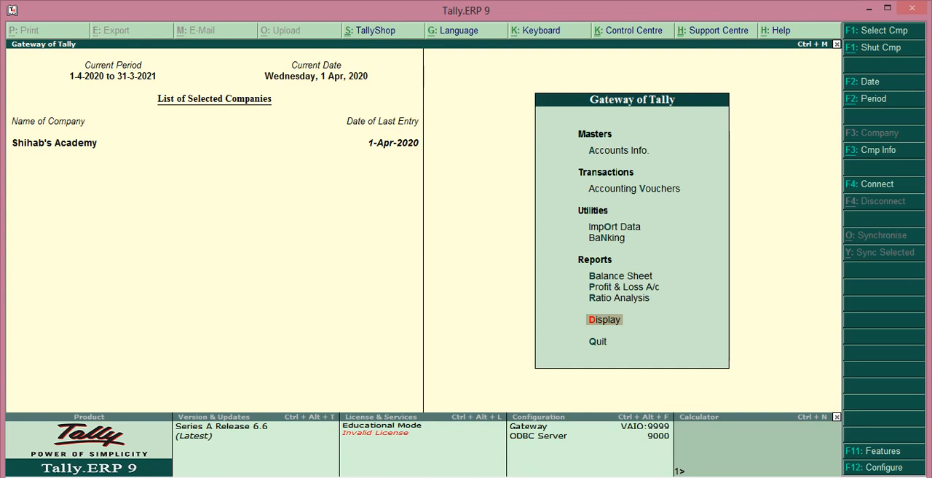
Open the Day Book, review all vouchers recorded for 1-Apr-2020 and return to the Gateway of Tally
key(Return)
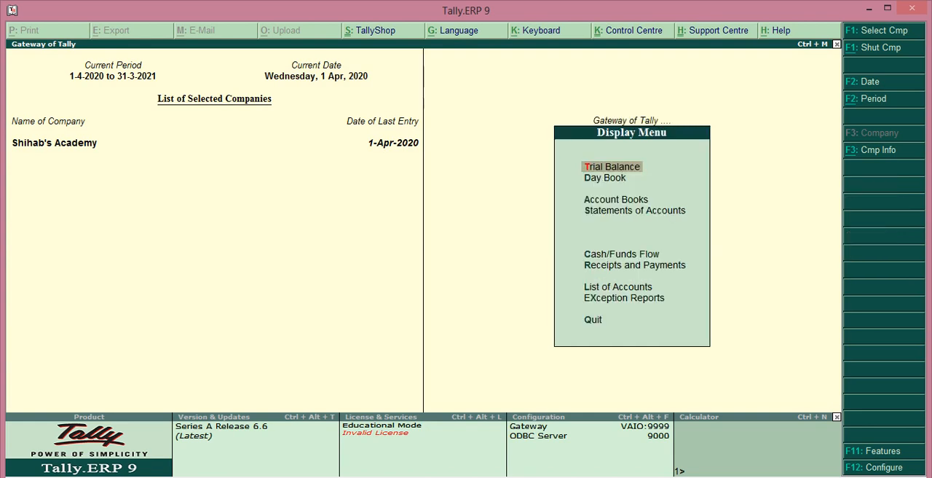
key(Down)
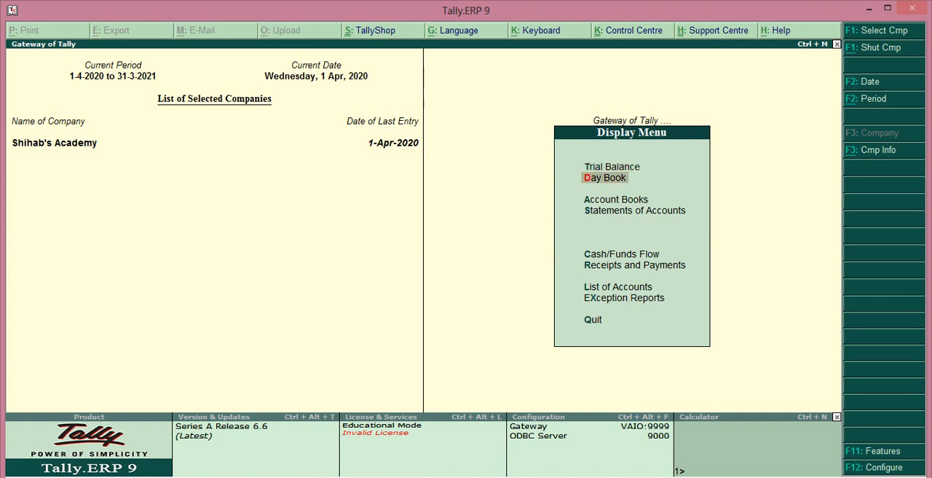
key(Return)
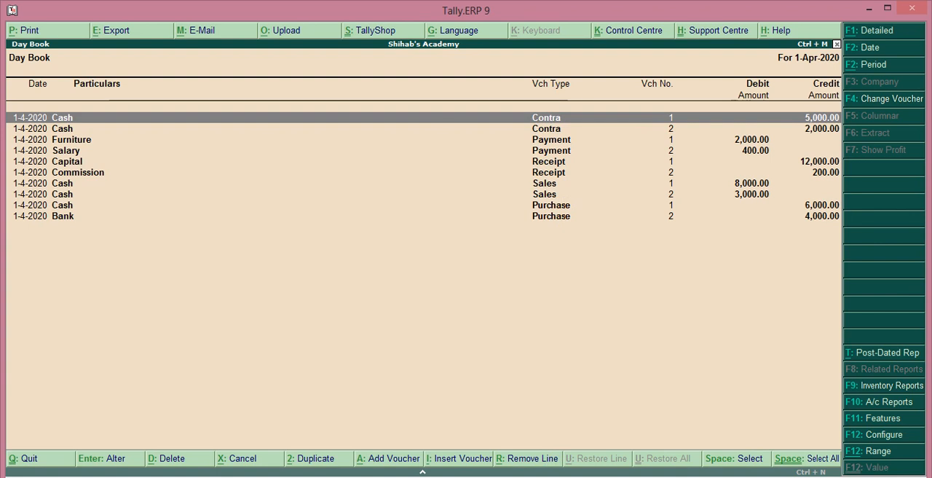
key(Escape)
key(Escape)
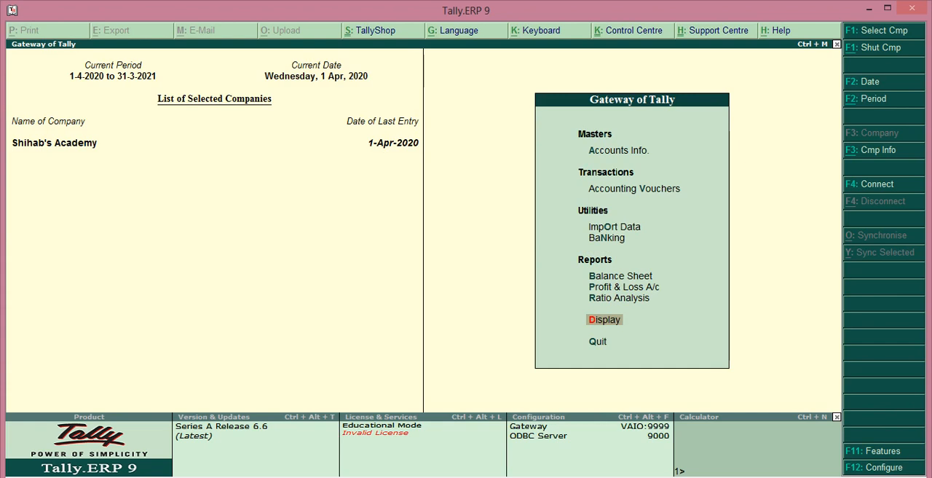
View the blank single-ledger creation form under Accounts Info. and return to the Gateway of Tally without creating a ledger
key(a)
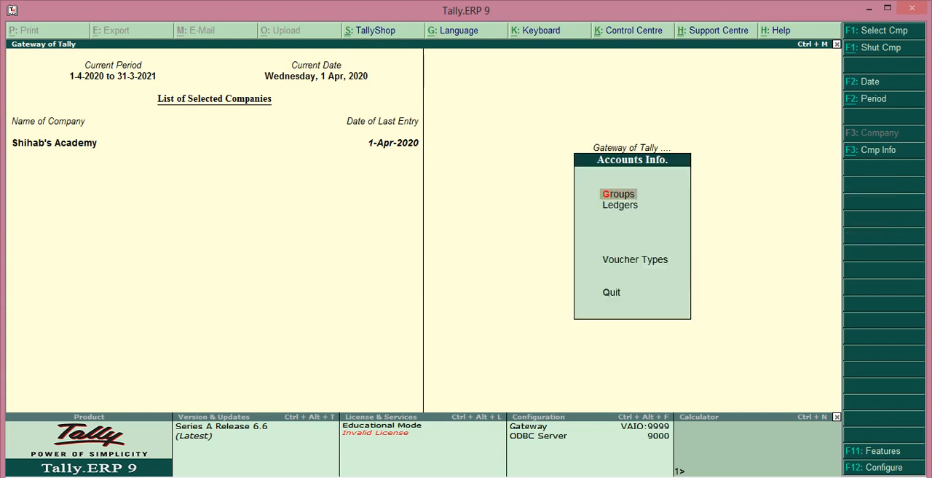
key(l)
key(Return)
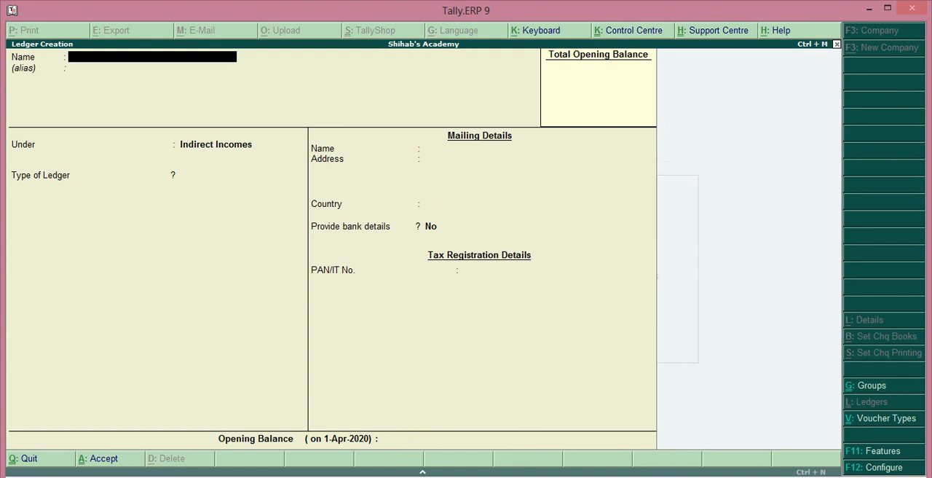
key(Escape)
key(Return)
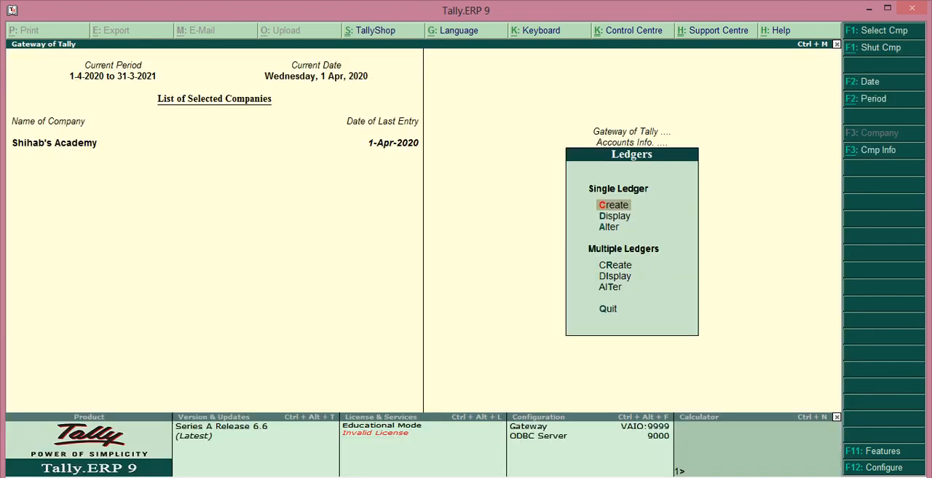
key(Escape)
key(Escape)
Open the configuration of a new receipt voucher and set single entry mode for payment/receipt/contra vouchers to No
key(v)
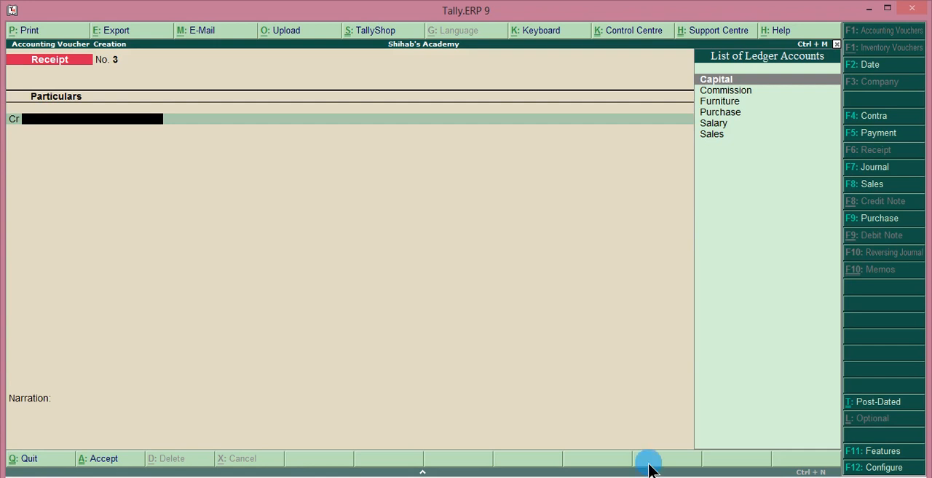
click(874, 467)
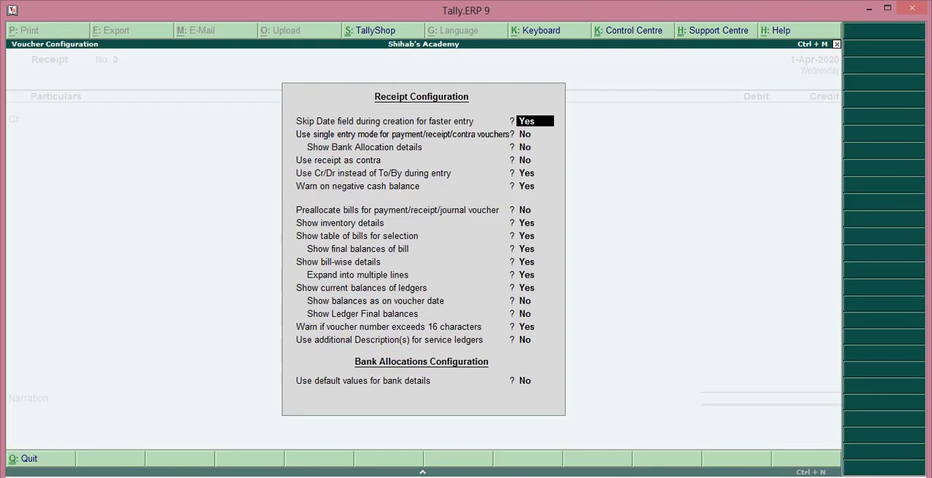
key(Return)
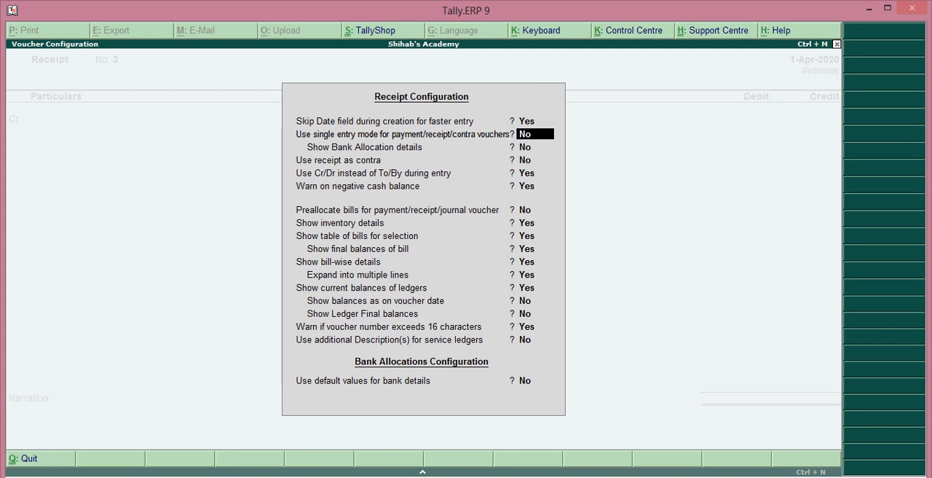
text(y)
key(BackSpace)
text(n)
key(Return)
key(Return)
key(Return)
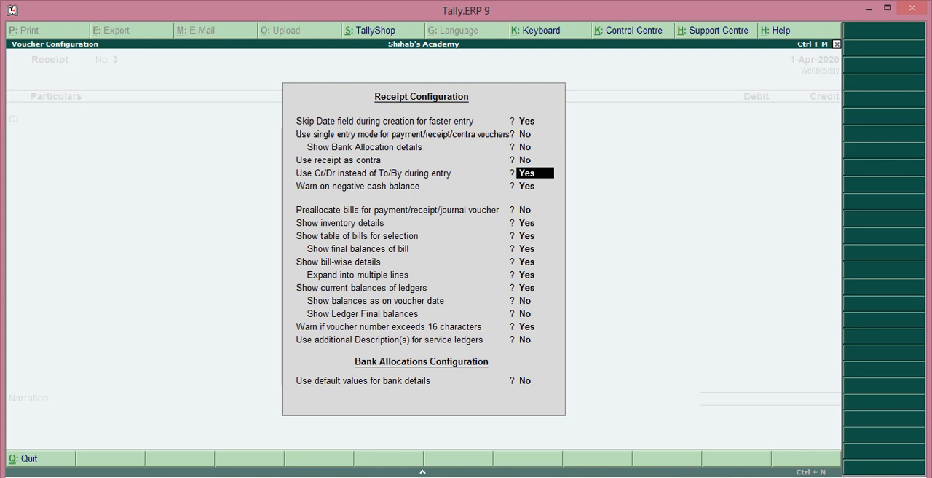
Set the use of Cr/Dr instead of To/By to Yes and accept the remaining receipt configuration options
text(y)
key(Return)
key(Return)
key(Return)
key(Return)
key(Return)
key(Return)
key(Return)
key(Return)
key(Return)
key(Return)
key(Return)
key(Return)
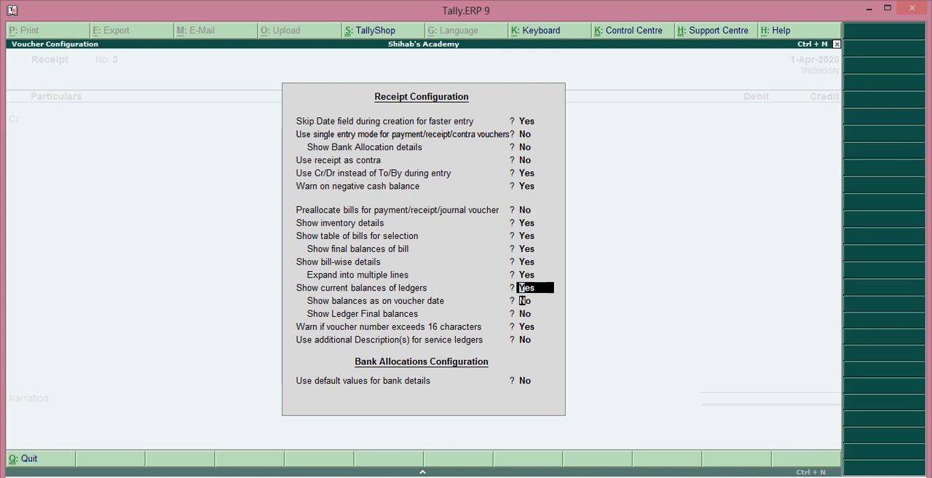
key(Return)
key(Return)
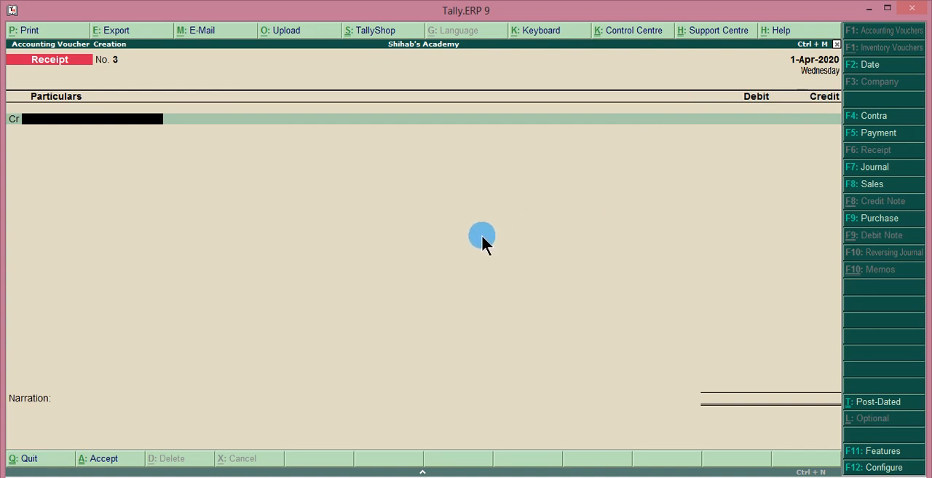
View the blank Contra, Payment, Receipt, Journal, Sales and Purchase voucher forms, and return to the Gateway of Tally without recording a voucher
click(873, 116)
click(876, 141)
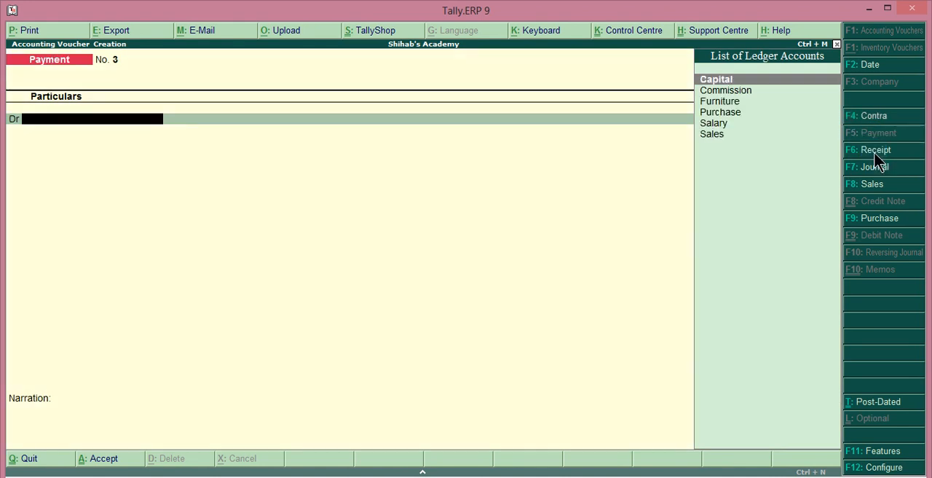
click(874, 150)
click(897, 171)
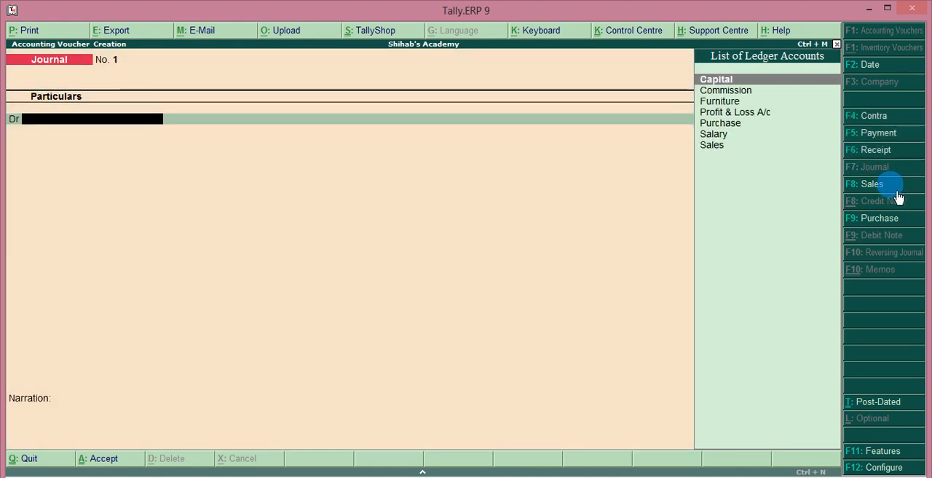
click(890, 185)
click(887, 220)
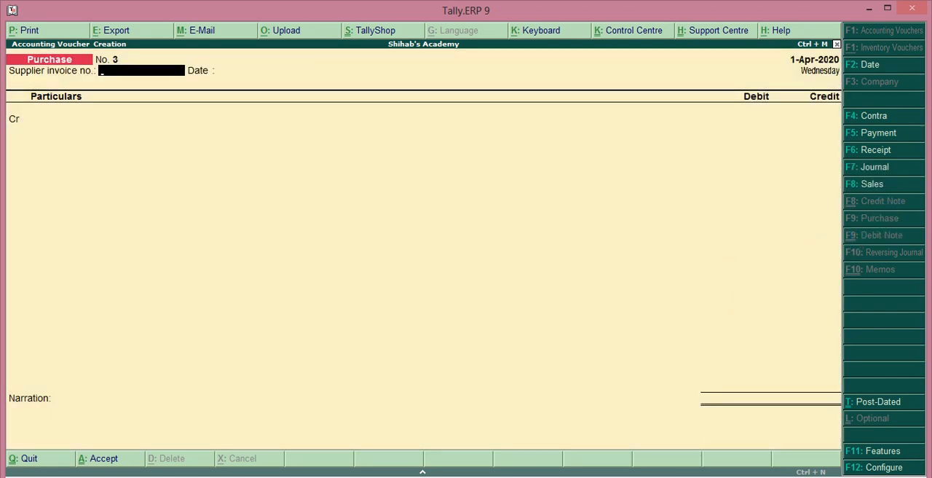
key(Escape)
key(y)
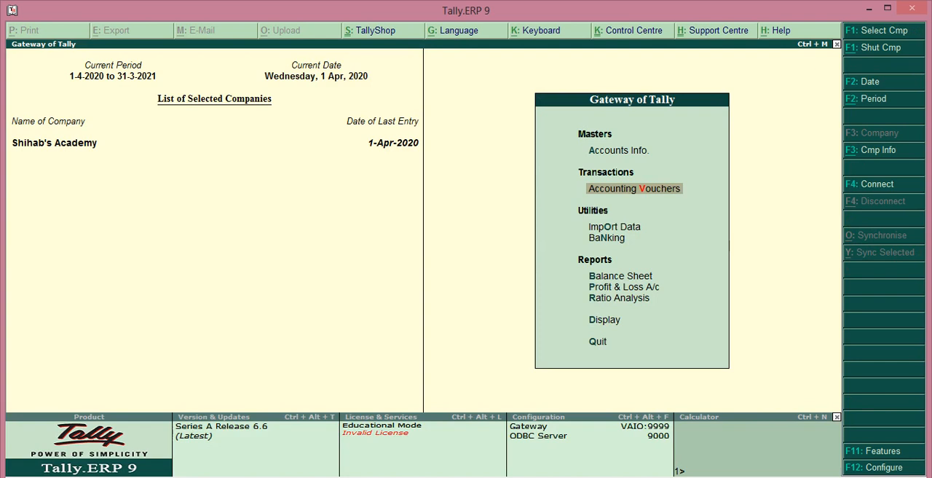
Review the Balance Sheet and its Profit & Loss A/c in detailed view, and return to the Gateway of Tally
key(b)
key(alt+F1)
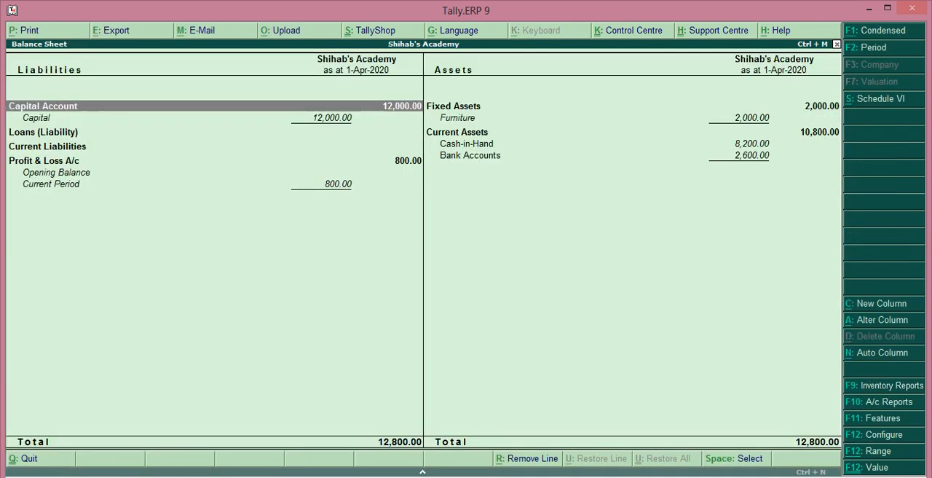
key(Down)
key(Down)
key(Down)
key(Down)
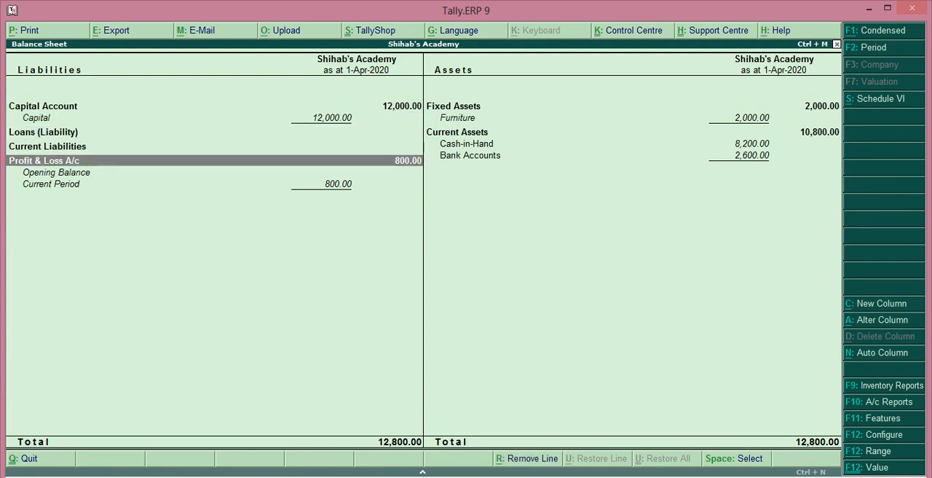
key(Return)
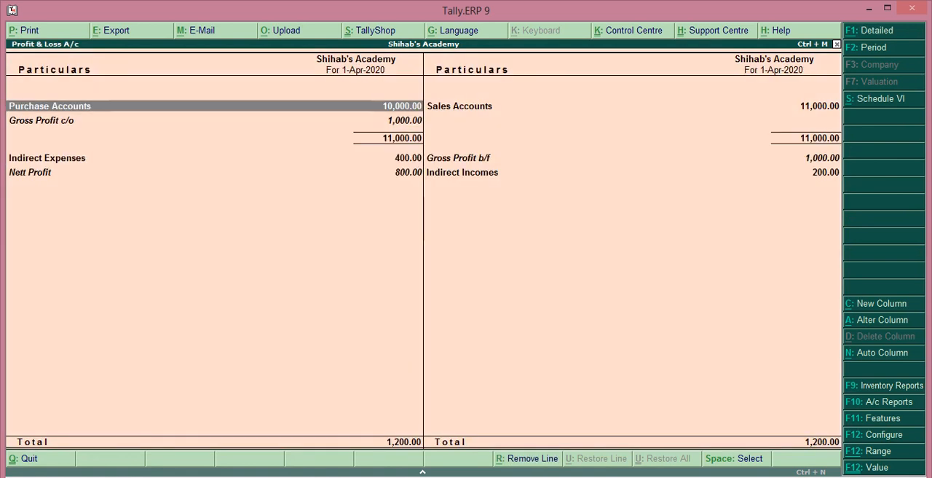
key(alt+F1)
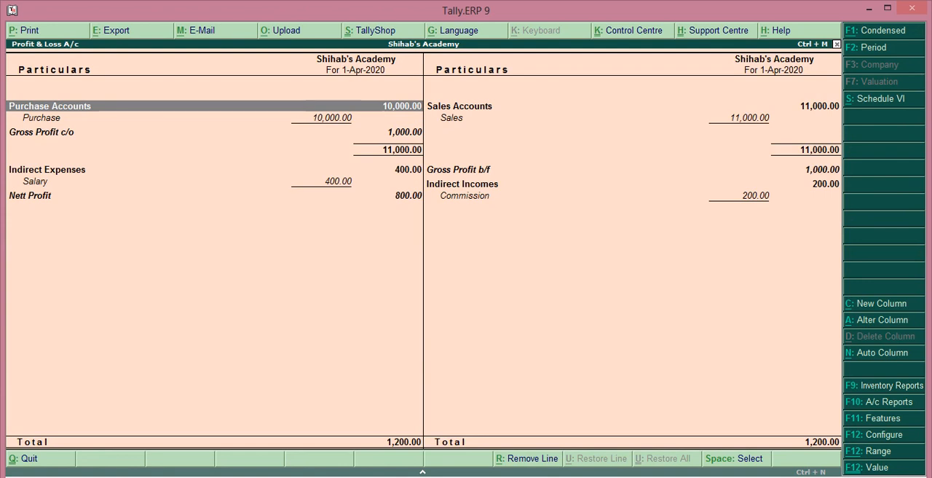
key(Escape)
key(Escape)
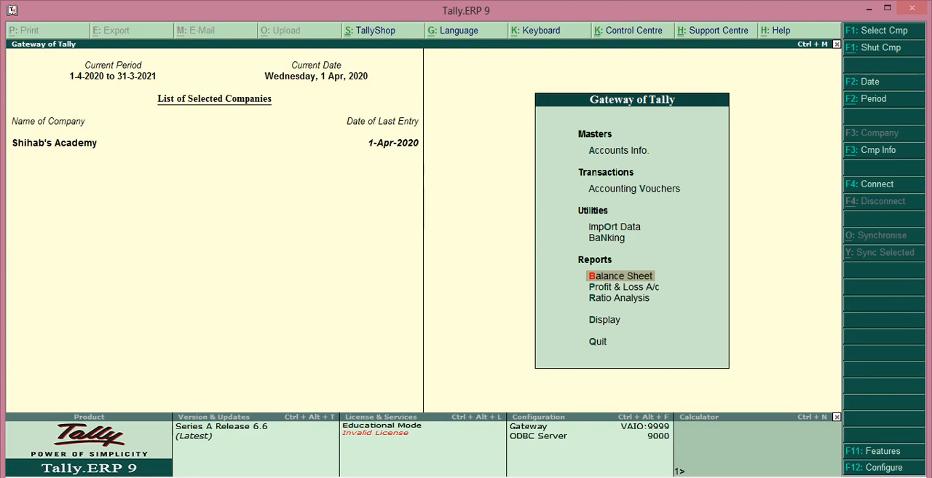
Look over the reports offered under Display and return to the Gateway of Tally without opening one
key(Down)
key(Down)
key(Down)
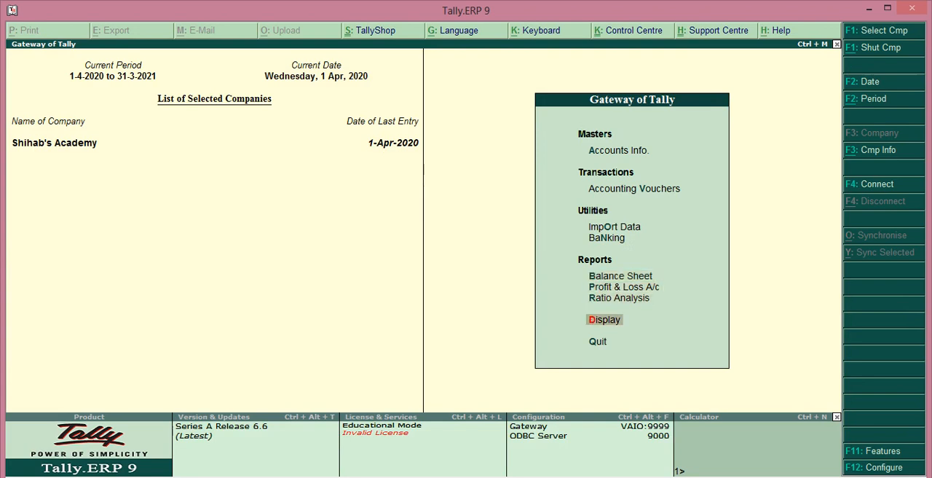
key(Return)
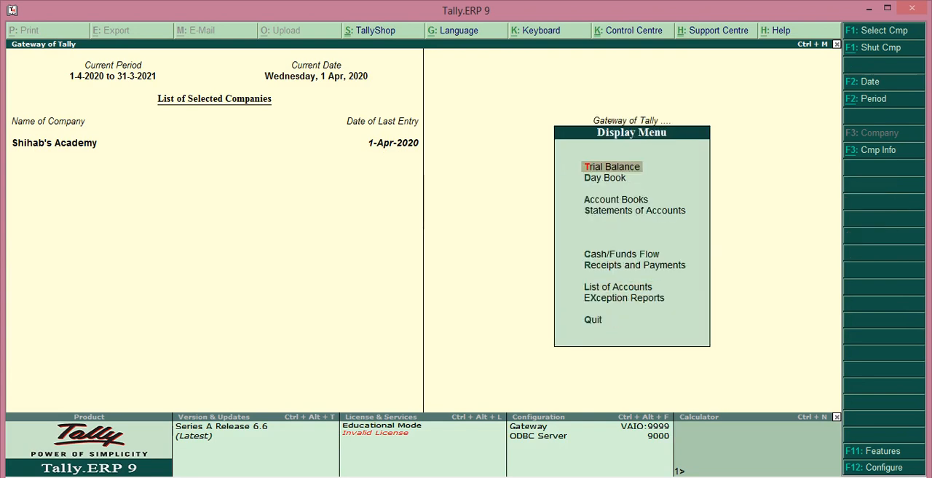
key(Down)
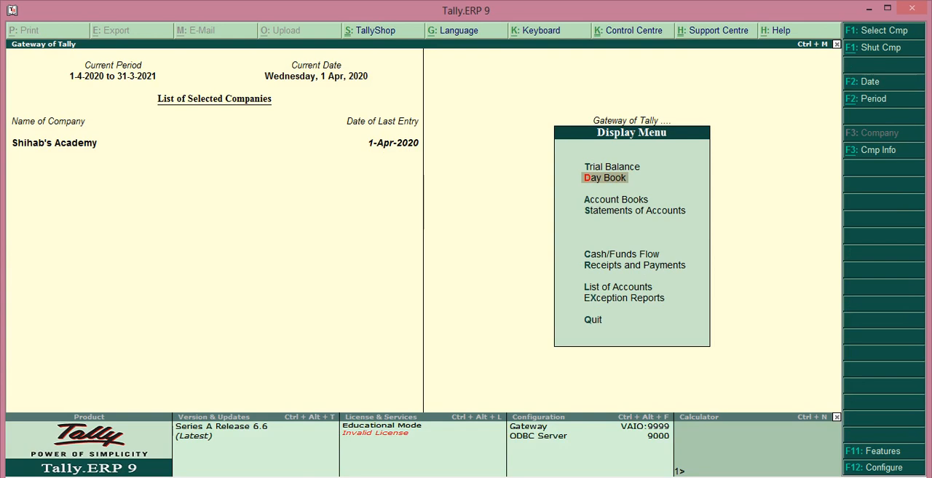
key(Up)
key(Escape)
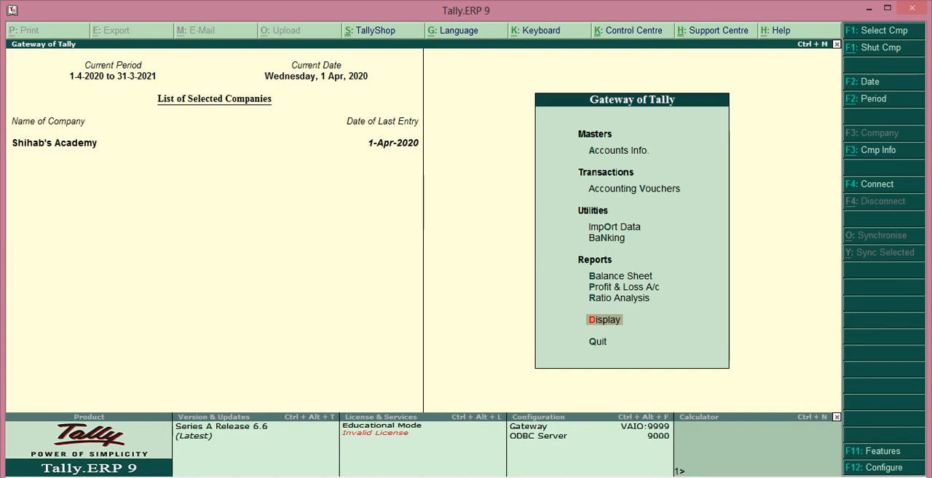
Open the Day Book, look over its voucher entries and return to the Gateway of Tally
key(Return)
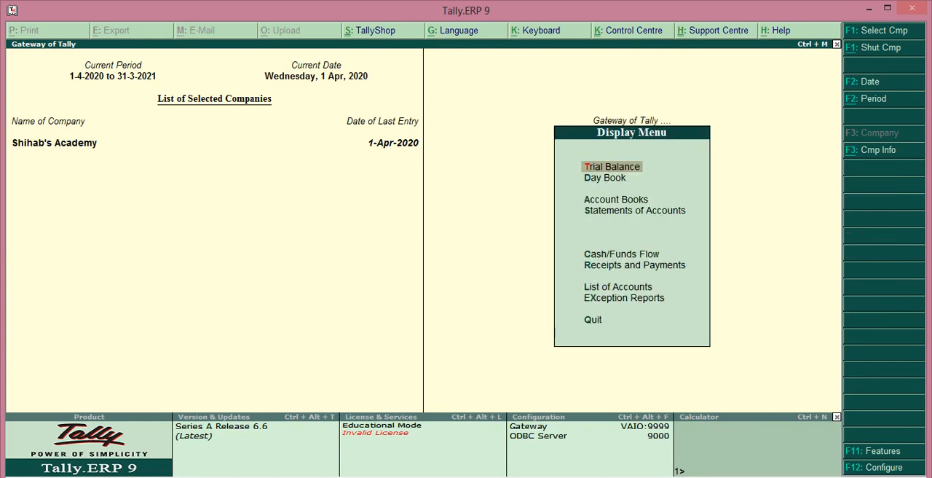
key(Down)
key(Return)
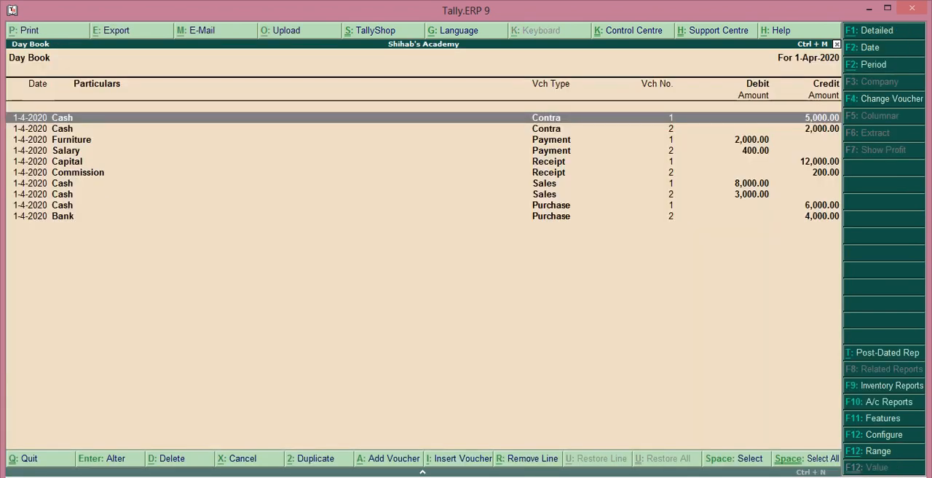
key(Down)
key(Down)
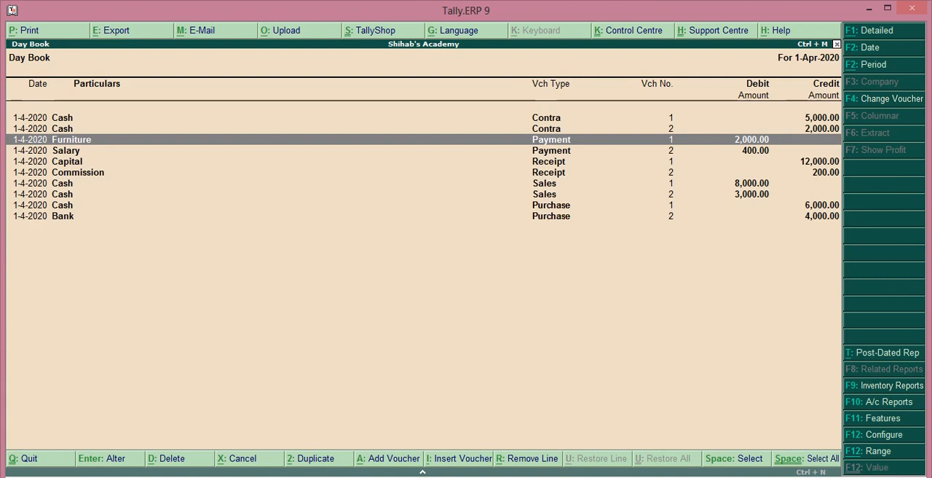
key(Escape)
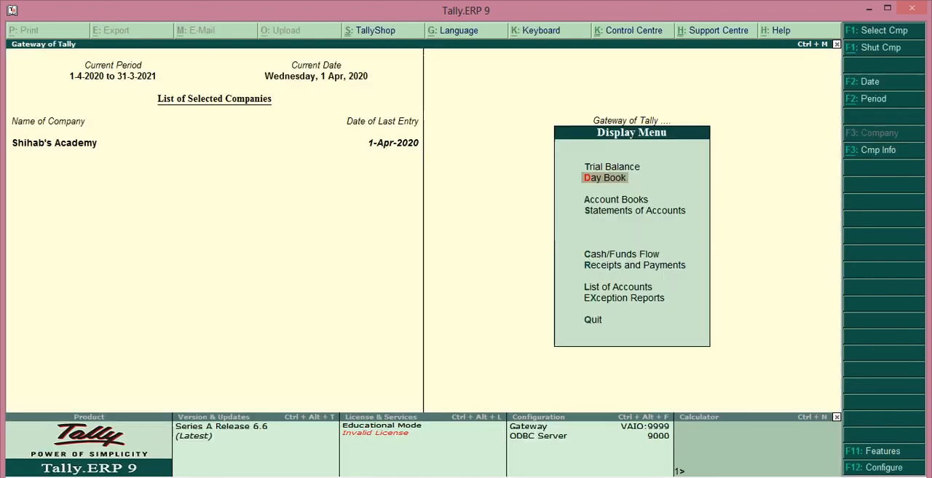
key(Escape)
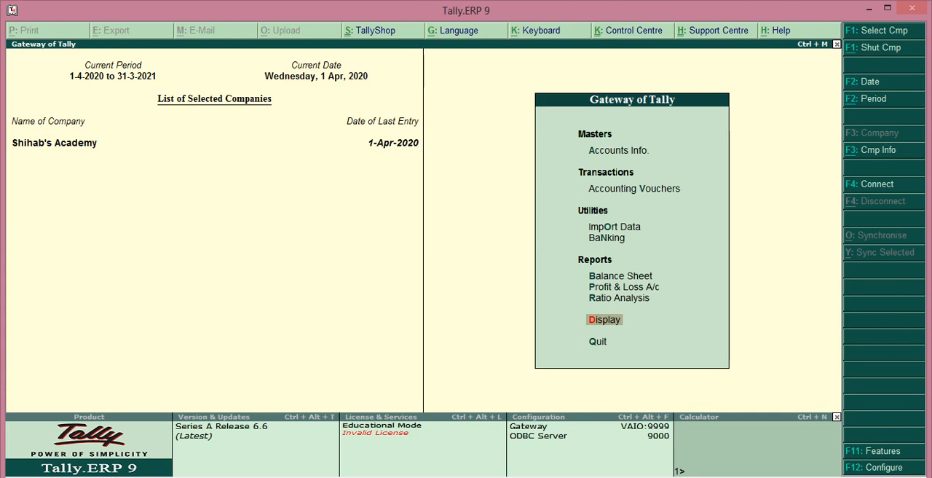
Open the Balance Sheet and drill down into its Profit & Loss A/c
key(b)
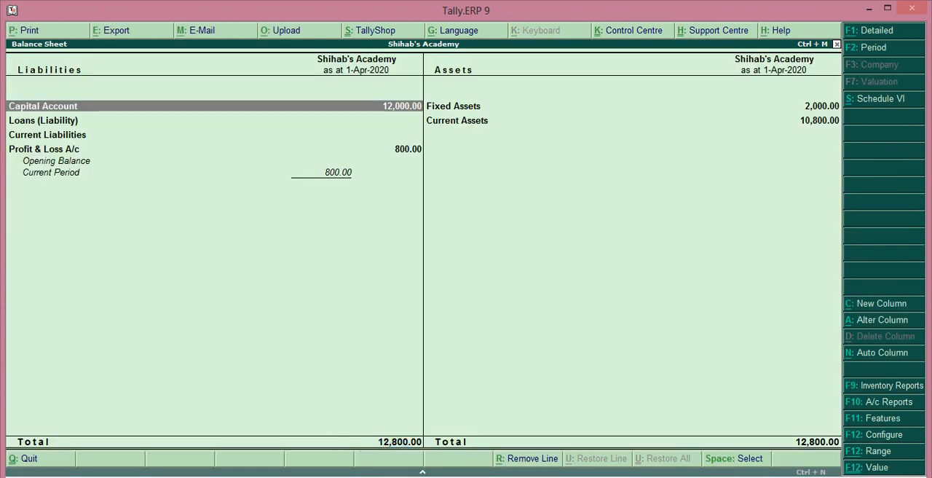
key(Down)
key(Down)
key(Down)
key(Return)
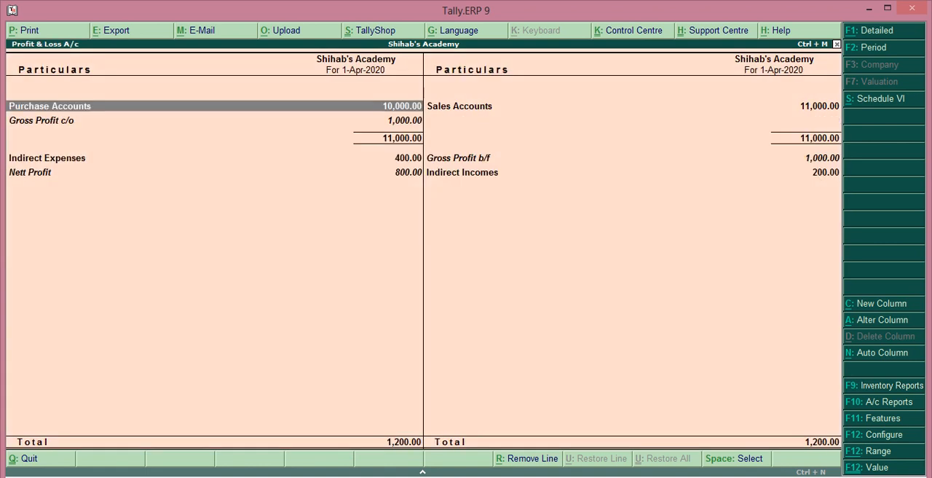